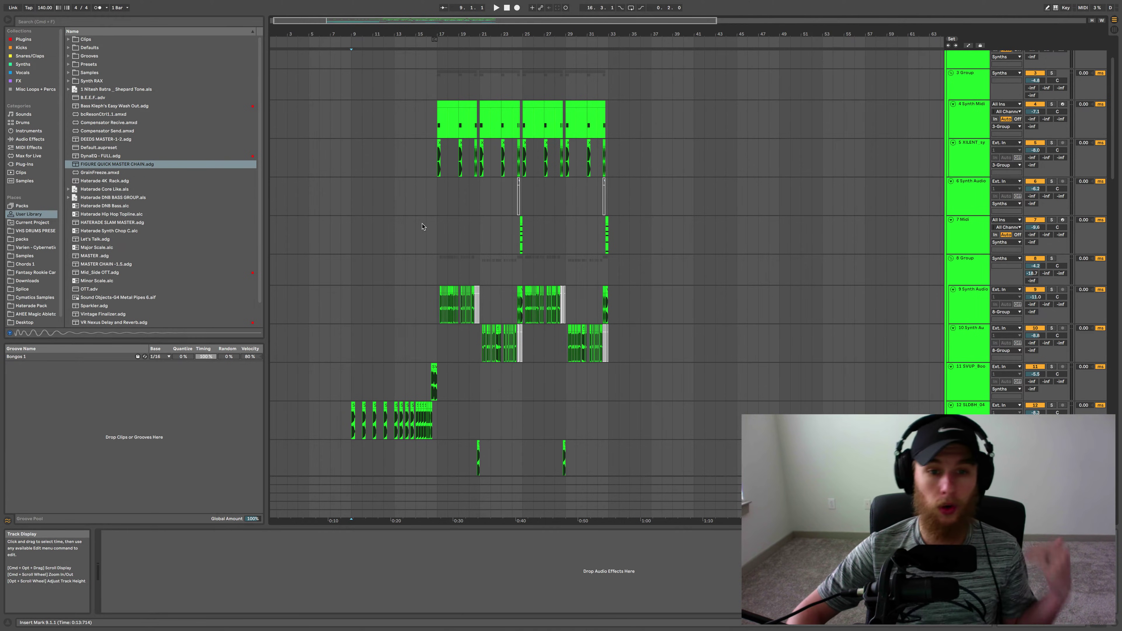
# - Look over the synth, MIDI and kick tracks in the arrangement around the build-up and drop
pyautogui.press('Down')
pyautogui.scroll(2, 431, 288)
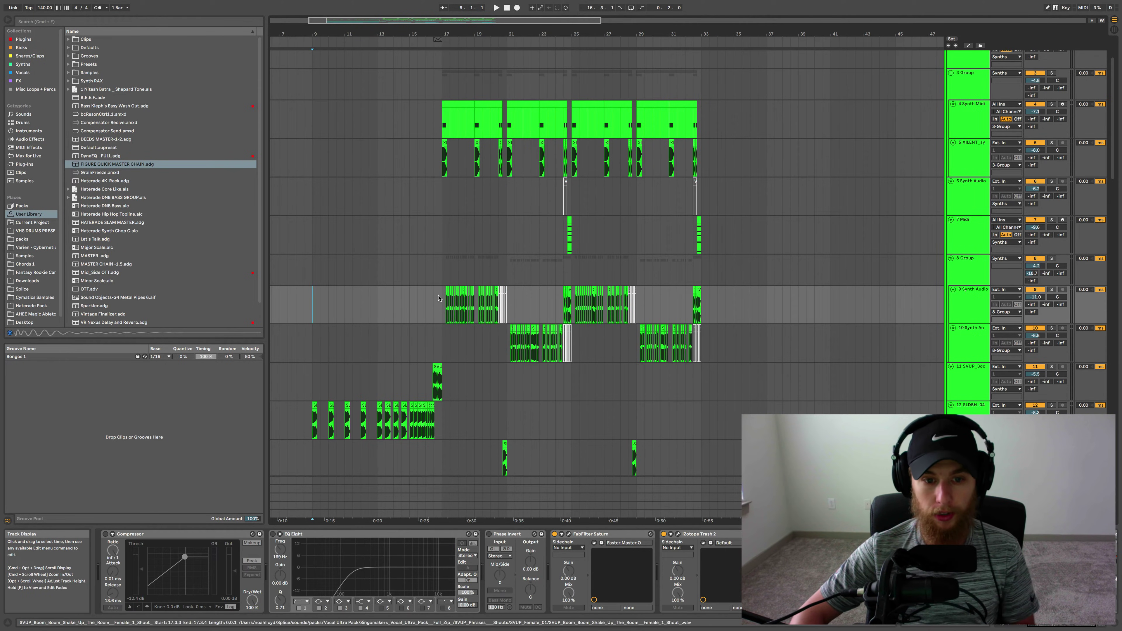
pyautogui.scroll(3, 530, 317)
pyautogui.scroll(-4, 435, 304)
pyautogui.scroll(-6, 435, 304)
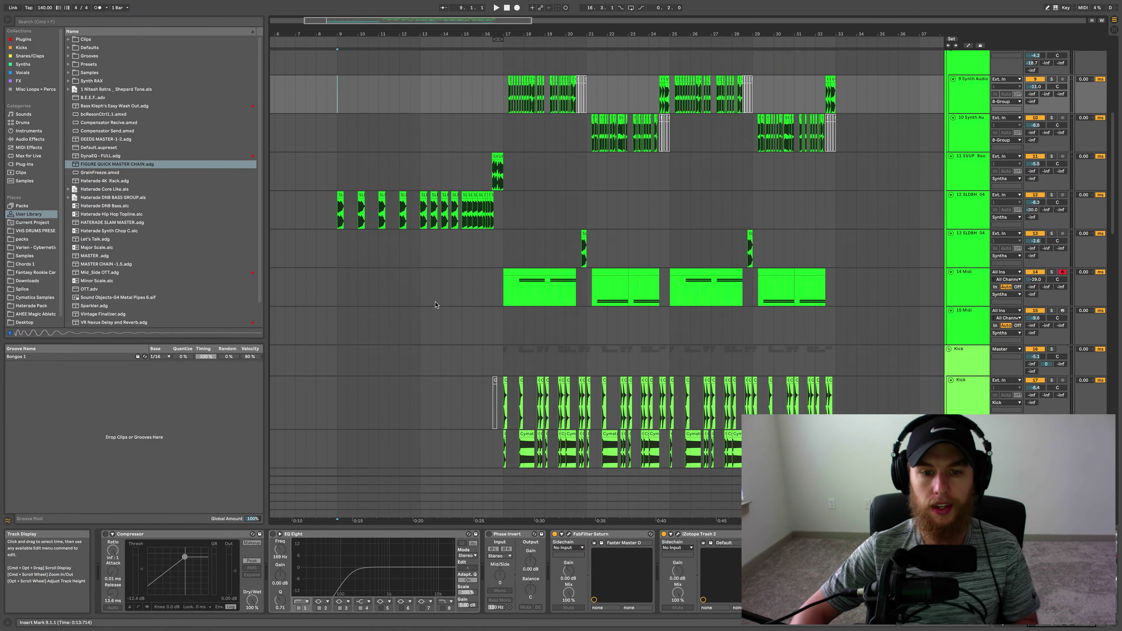
pyautogui.scroll(4, 436, 304)
pyautogui.scroll(1, 450, 216)
pyautogui.hscroll(-1, 451, 216)
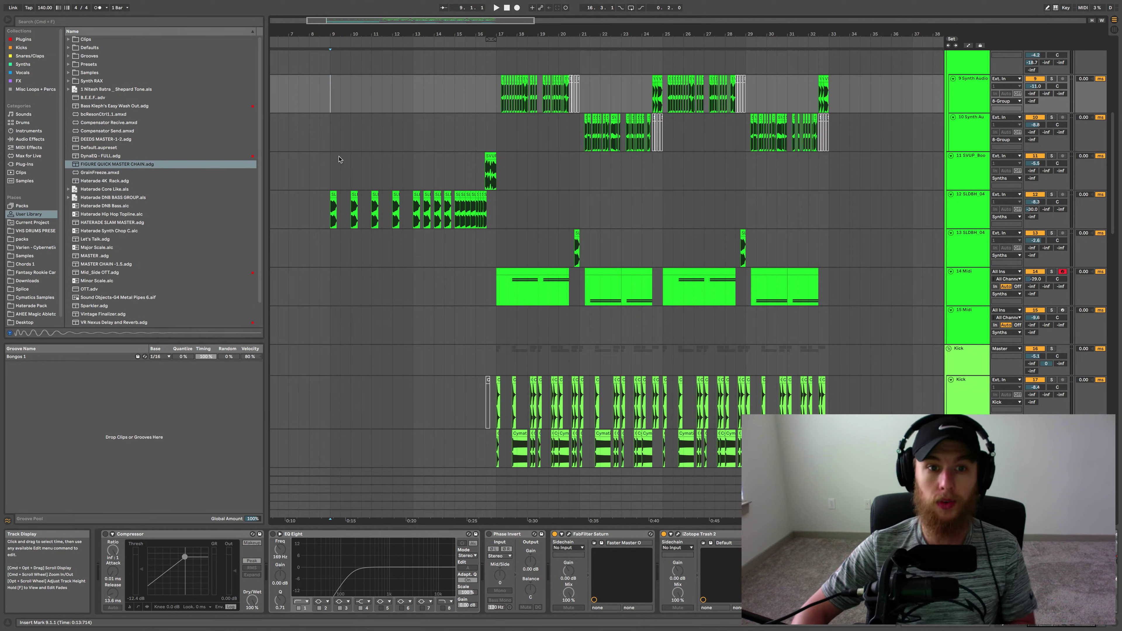
pyautogui.scroll(-3, 464, 240)
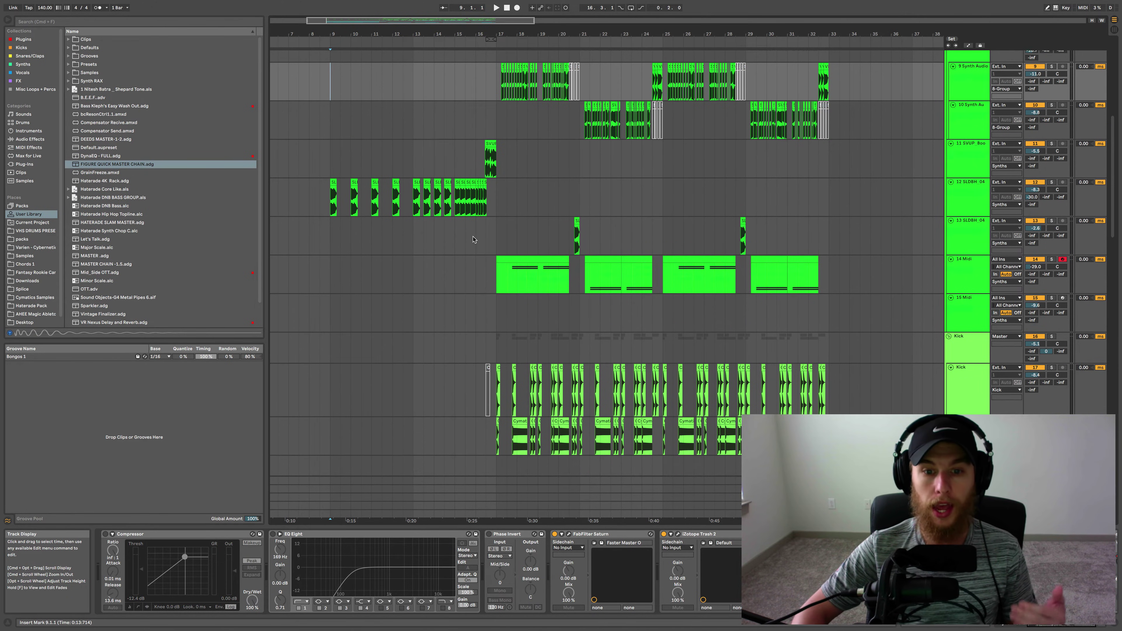
pyautogui.scroll(3, 471, 241)
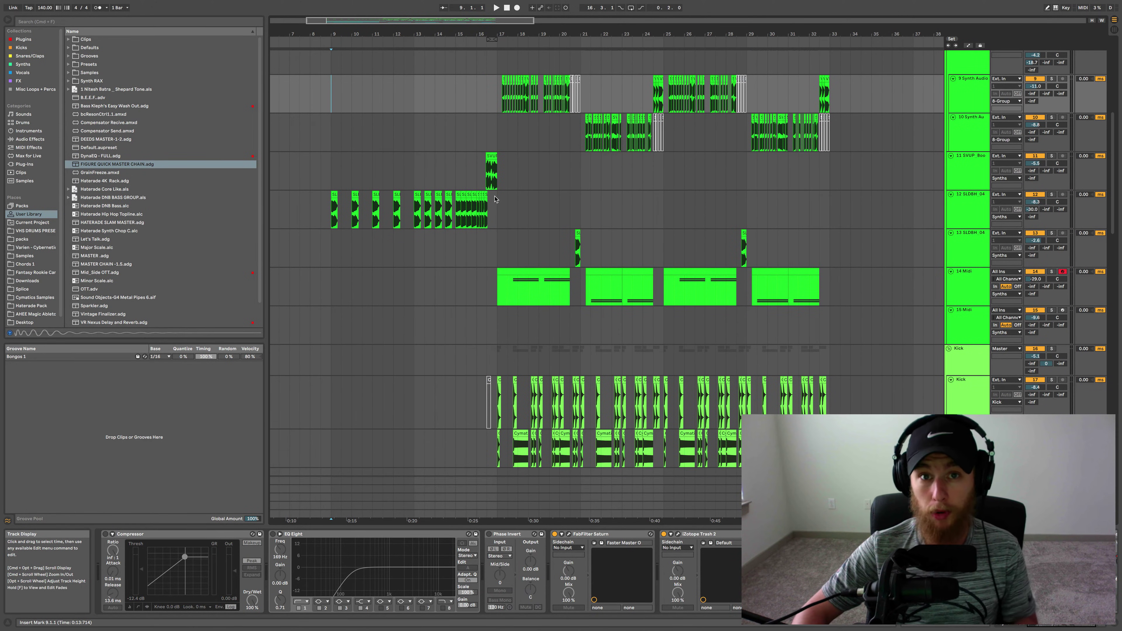
# - Play the arrangement from bar 9 through the build-up and into the drop, following the synth and drum tracks
pyautogui.press('space')
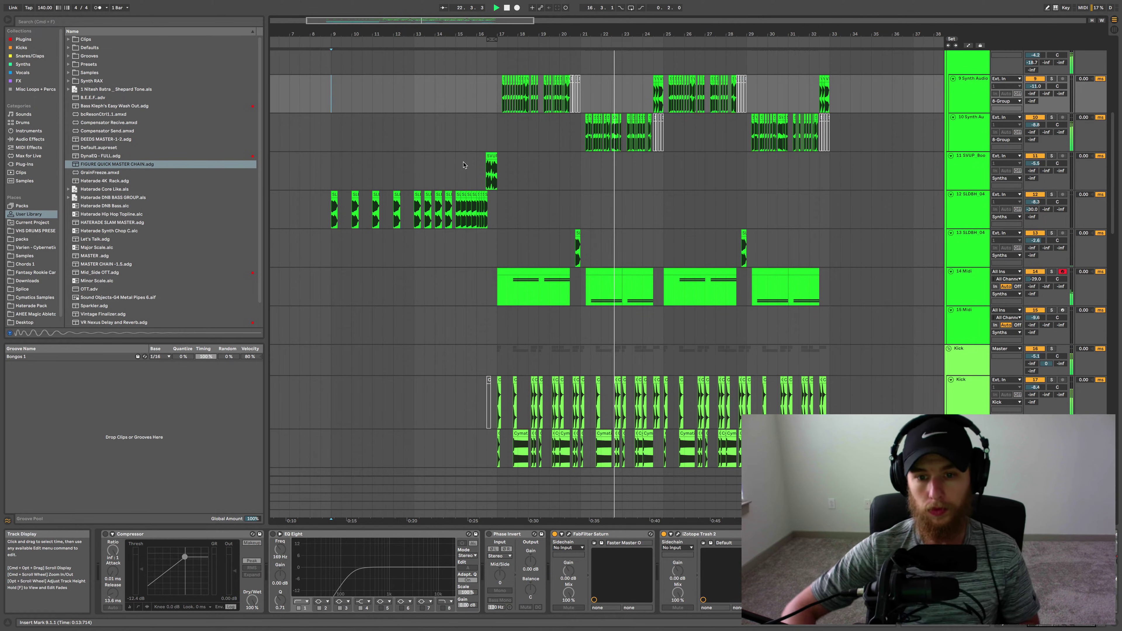
pyautogui.hscroll(3, 535, 169)
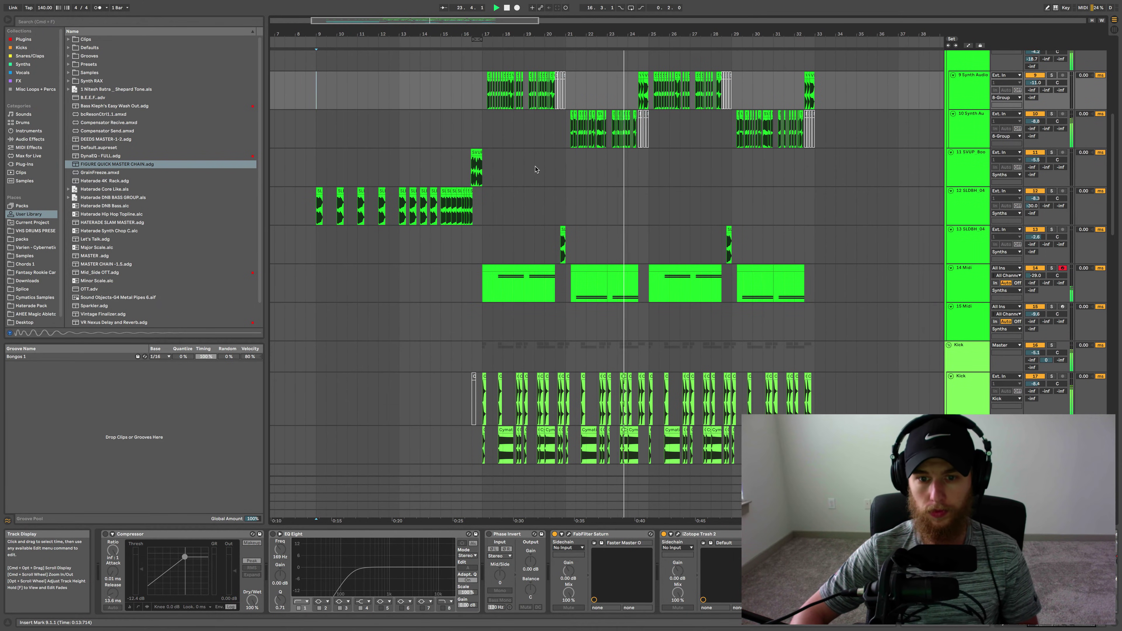
pyautogui.scroll(-3, 535, 169)
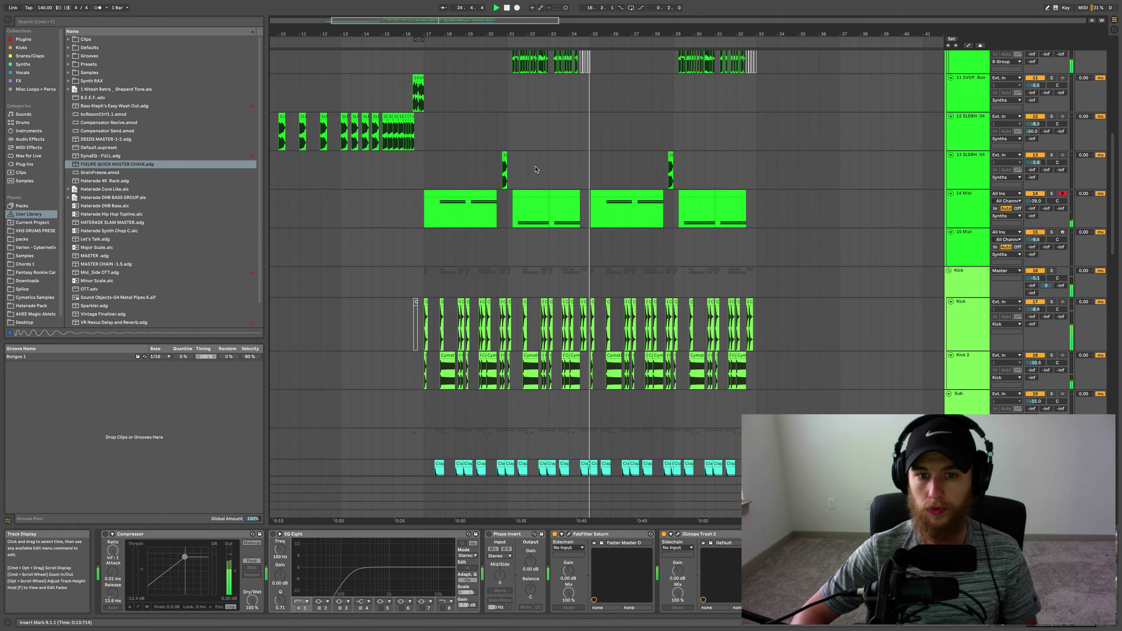
pyautogui.scroll(6, 534, 170)
pyautogui.scroll(2, 535, 169)
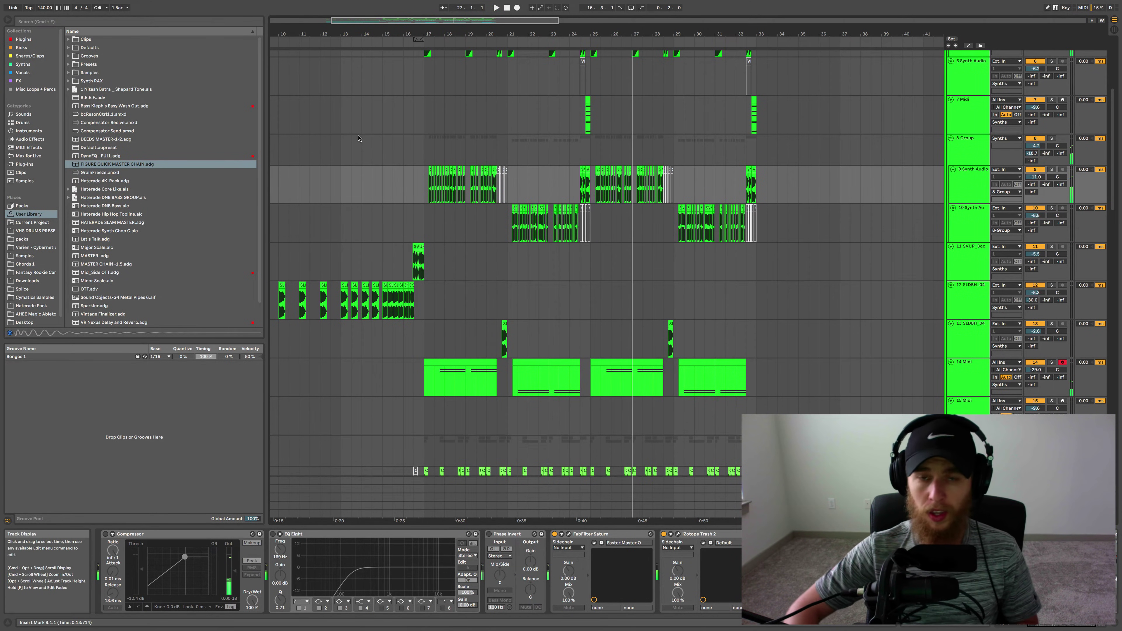
pyautogui.hscroll(-1, 358, 138)
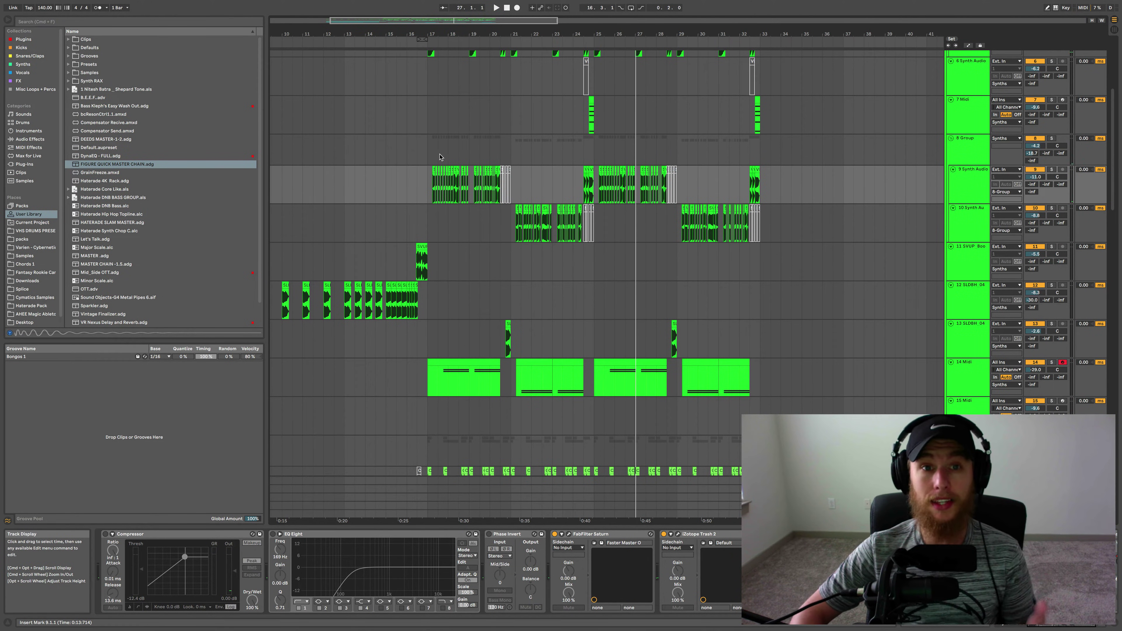
pyautogui.scroll(-5, 439, 156)
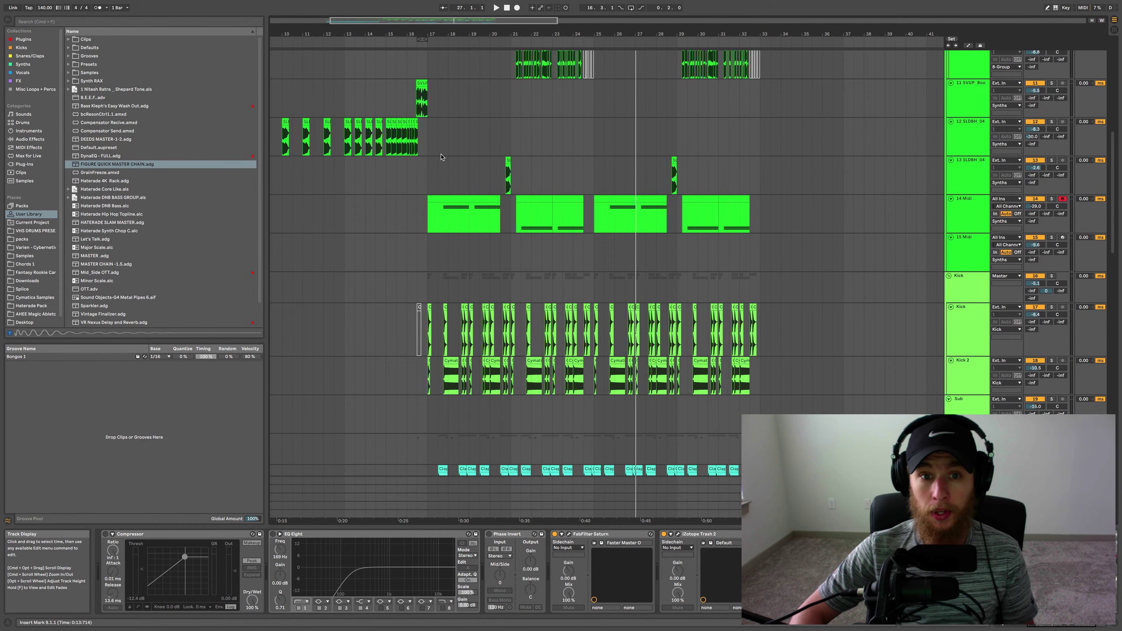
pyautogui.scroll(8, 440, 157)
pyautogui.hscroll(-4, 440, 157)
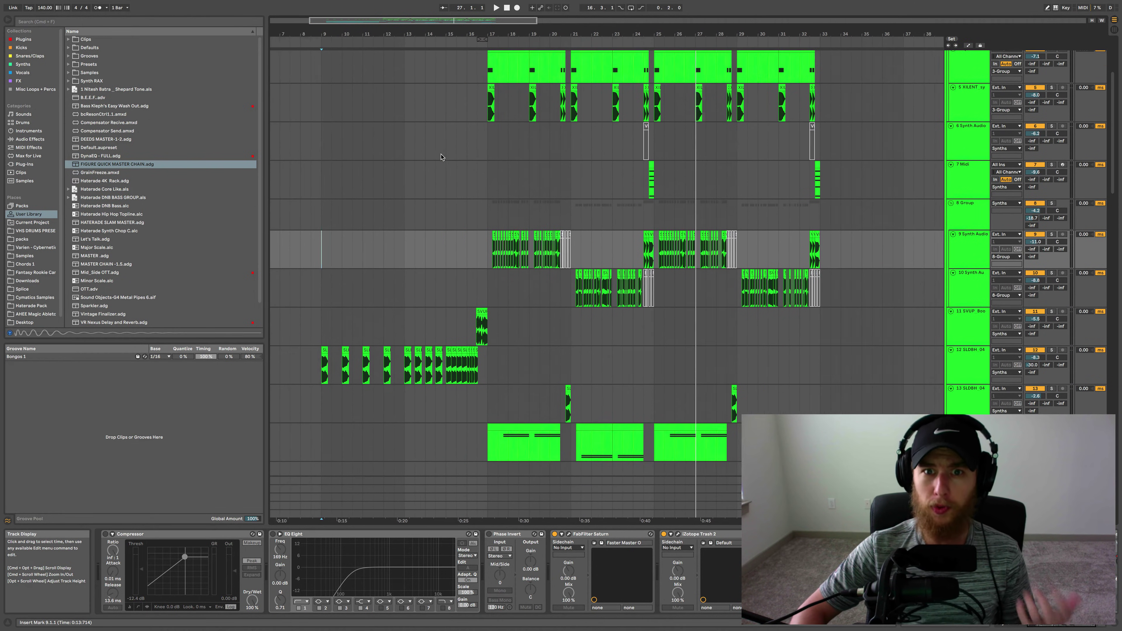
pyautogui.hscroll(4, 440, 157)
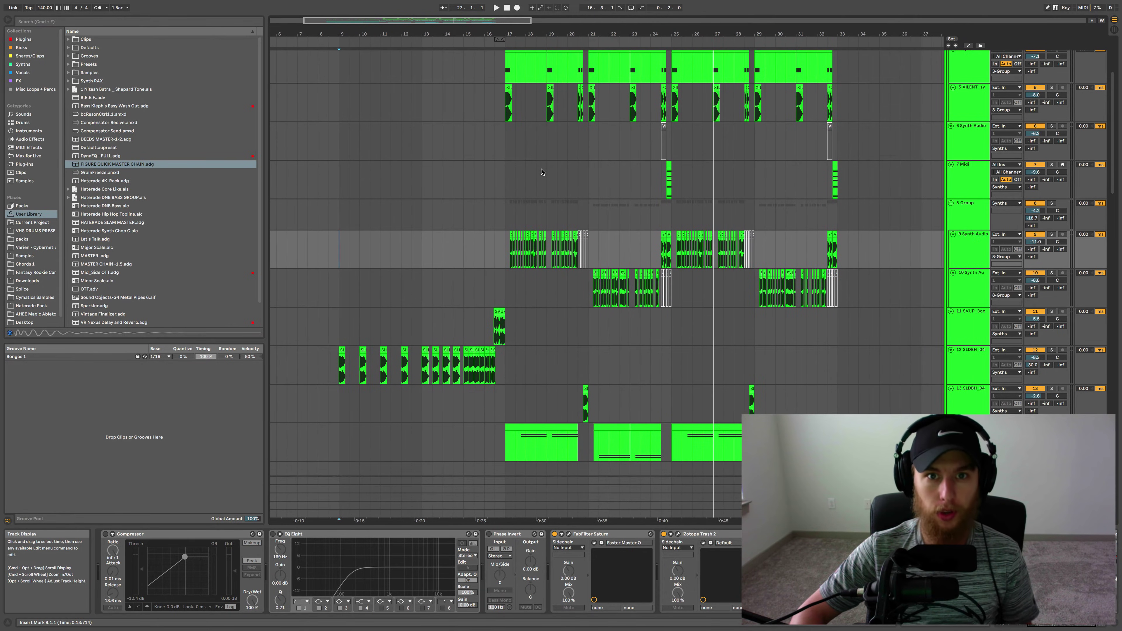
pyautogui.scroll(4, 541, 169)
# - Solo the Kick track inside the Kick group and play it from bar 17
pyautogui.scroll(-15, 541, 169)
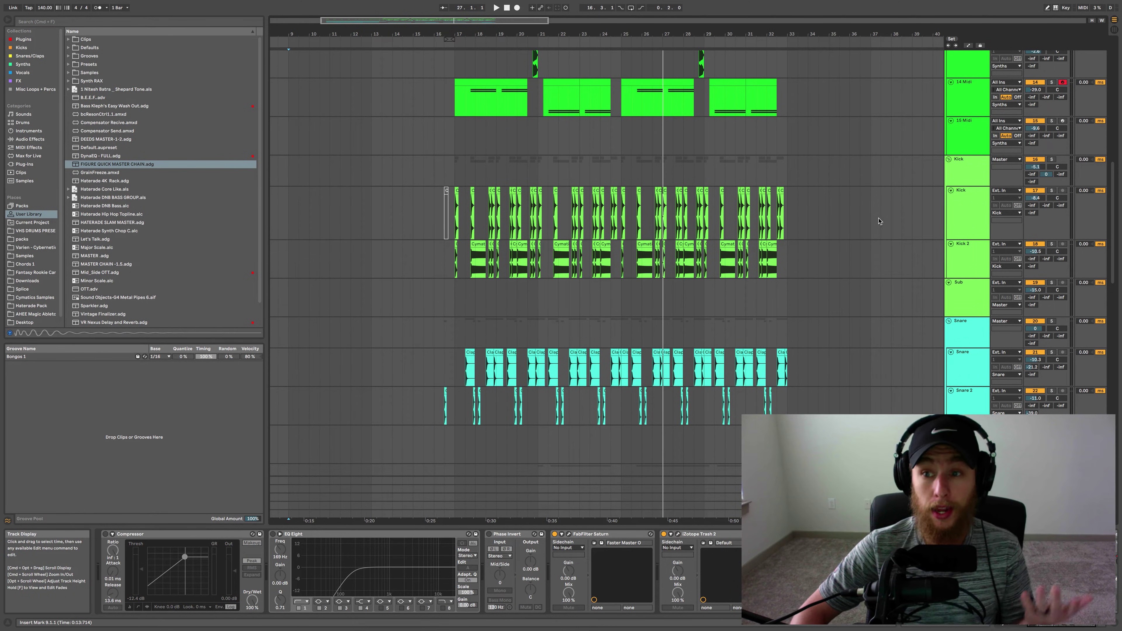
pyautogui.click(957, 204)
pyautogui.hscroll(-1, 622, 190)
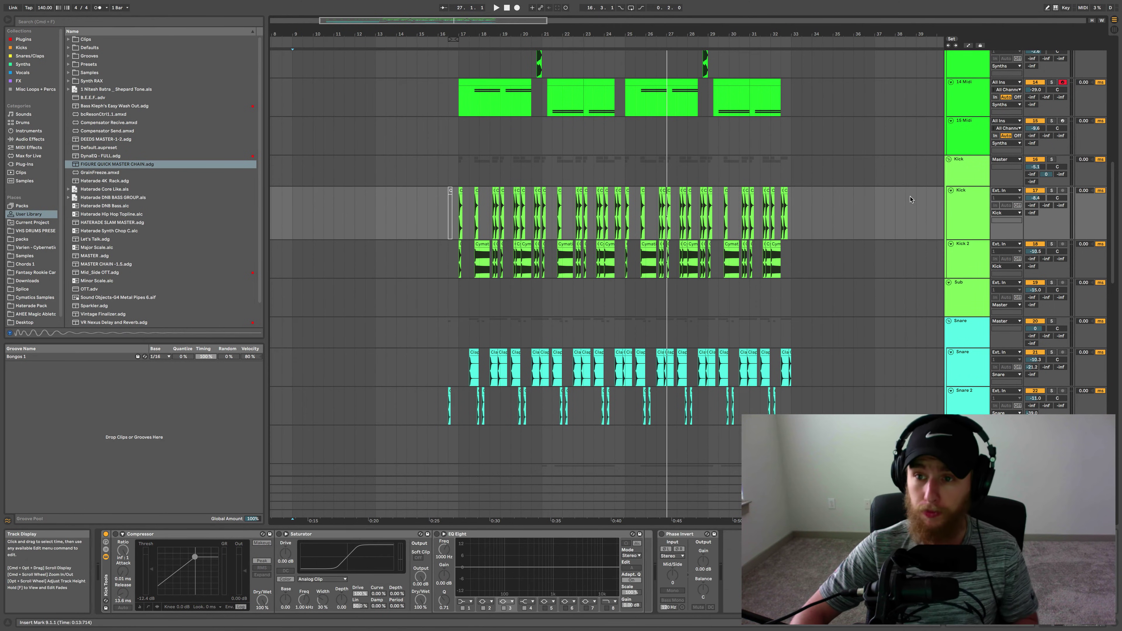
pyautogui.click(1052, 189)
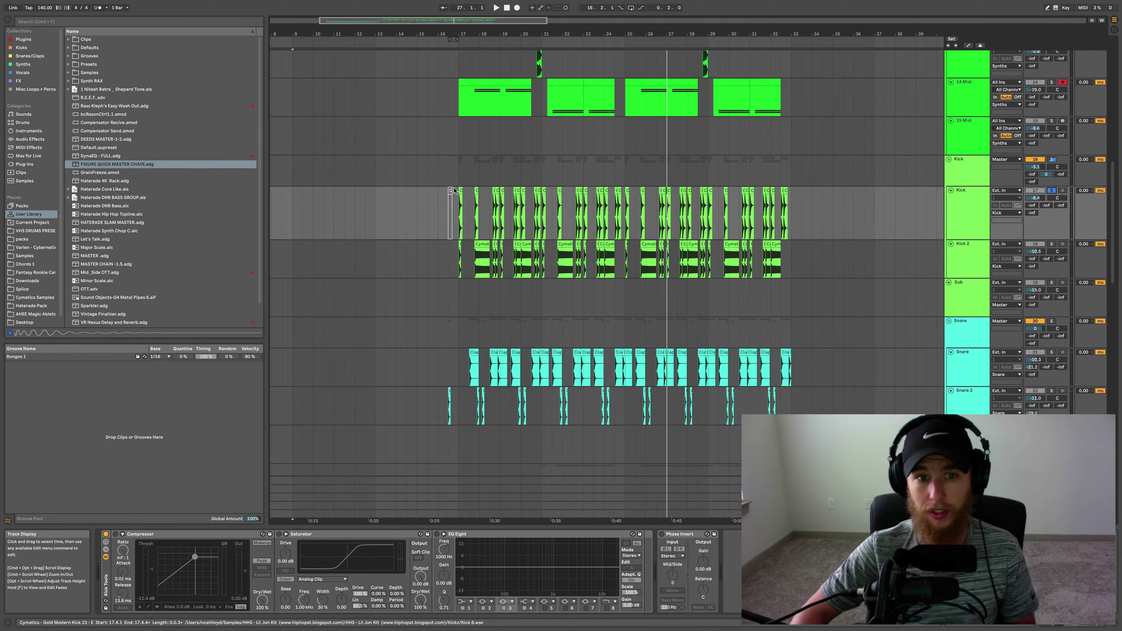
pyautogui.click(457, 204)
pyautogui.press('space')
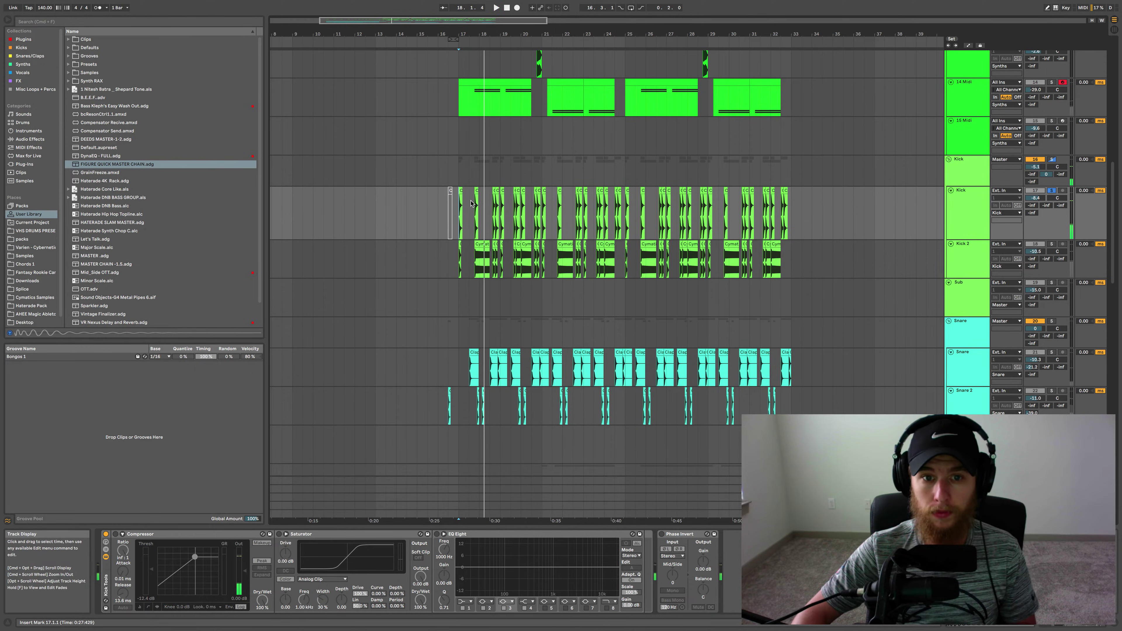
# - Examine the Kick and Kick 2 clip waveforms up close and their placement against the other tracks from bar 17
pyautogui.scroll(10, 522, 213)
pyautogui.scroll(-4, 521, 214)
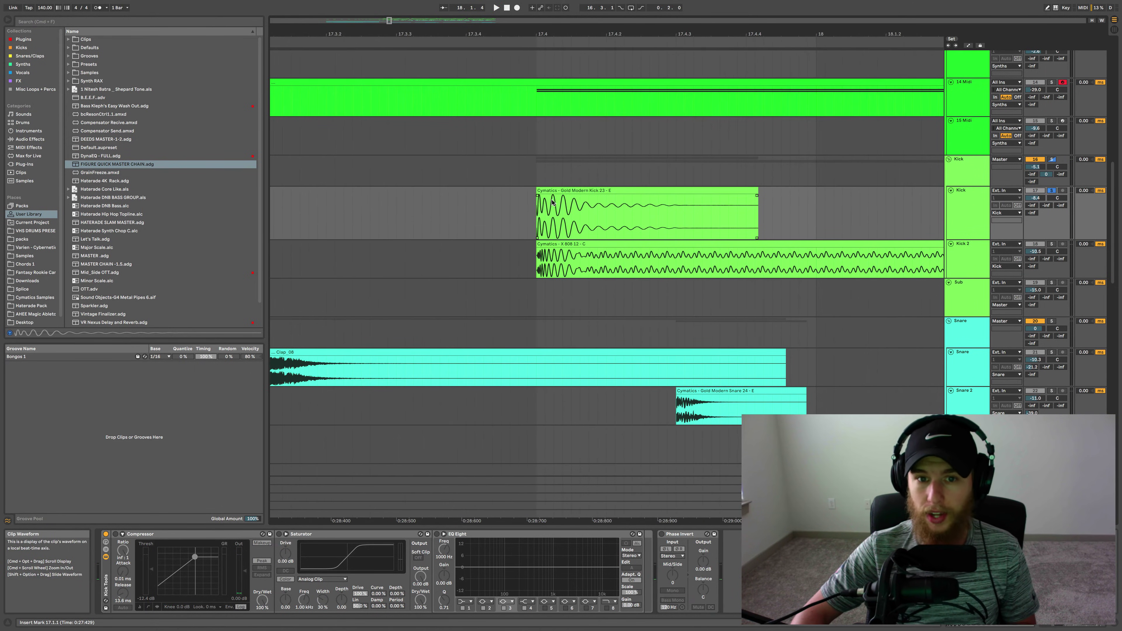
pyautogui.scroll(-4, 534, 201)
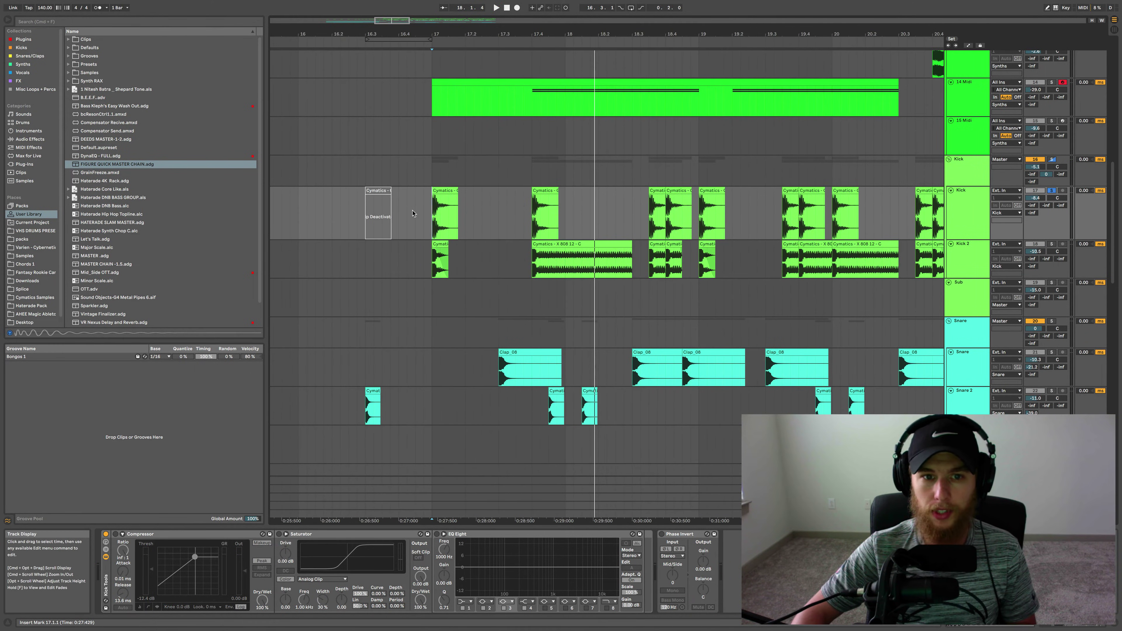
pyautogui.scroll(5, 470, 211)
pyautogui.scroll(-4, 486, 243)
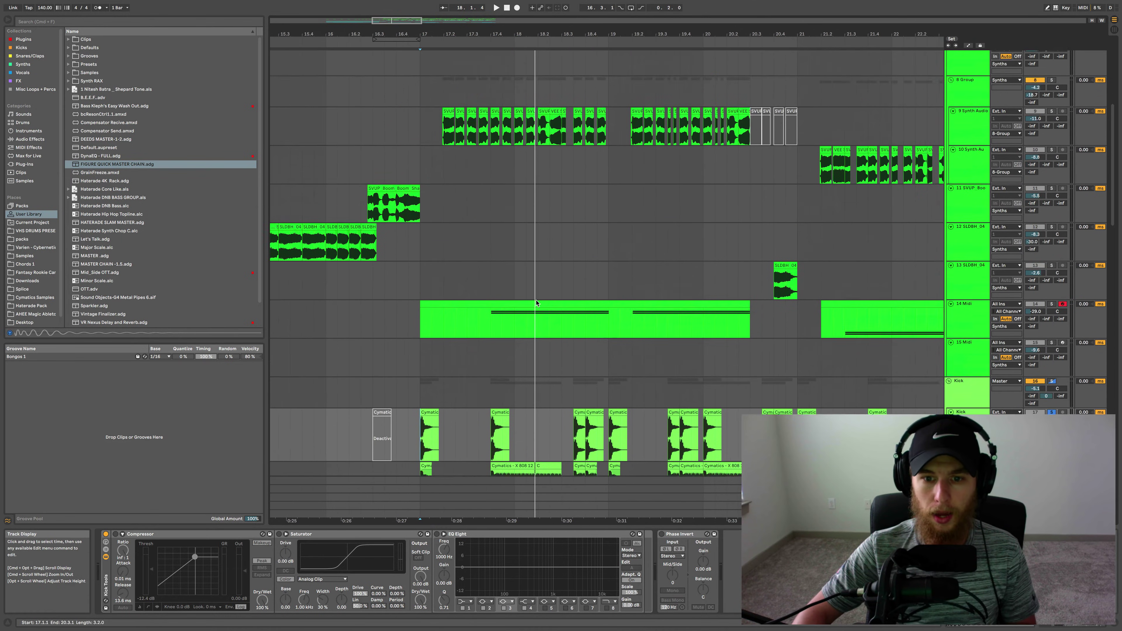
pyautogui.scroll(-5, 536, 302)
pyautogui.scroll(-3, 535, 302)
pyautogui.scroll(-8, 508, 248)
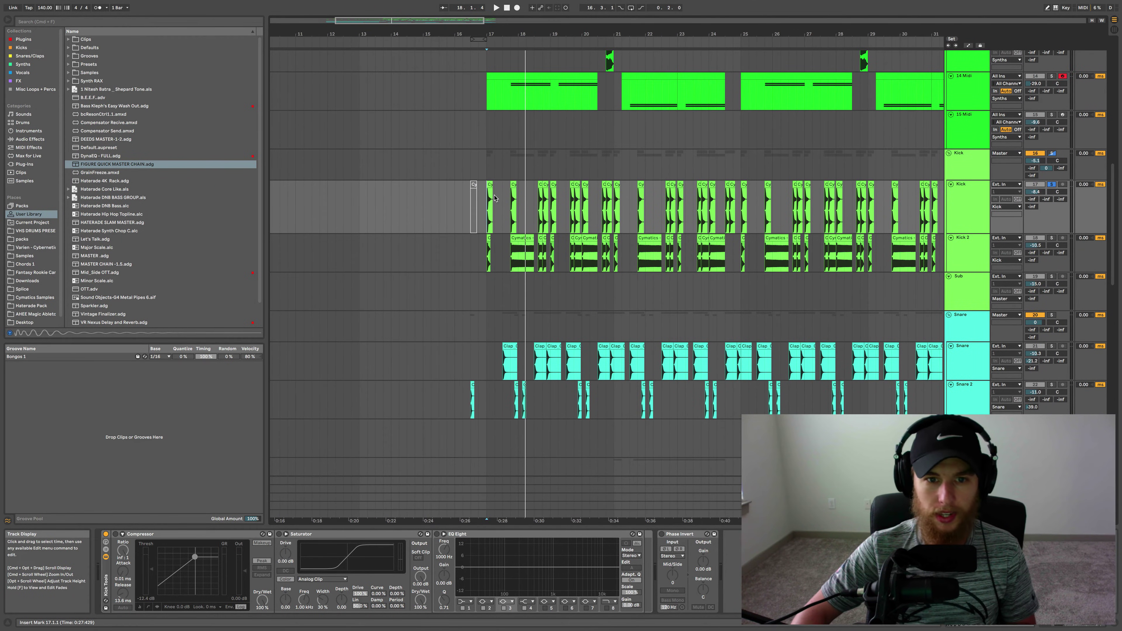
pyautogui.hscroll(-2, 589, 158)
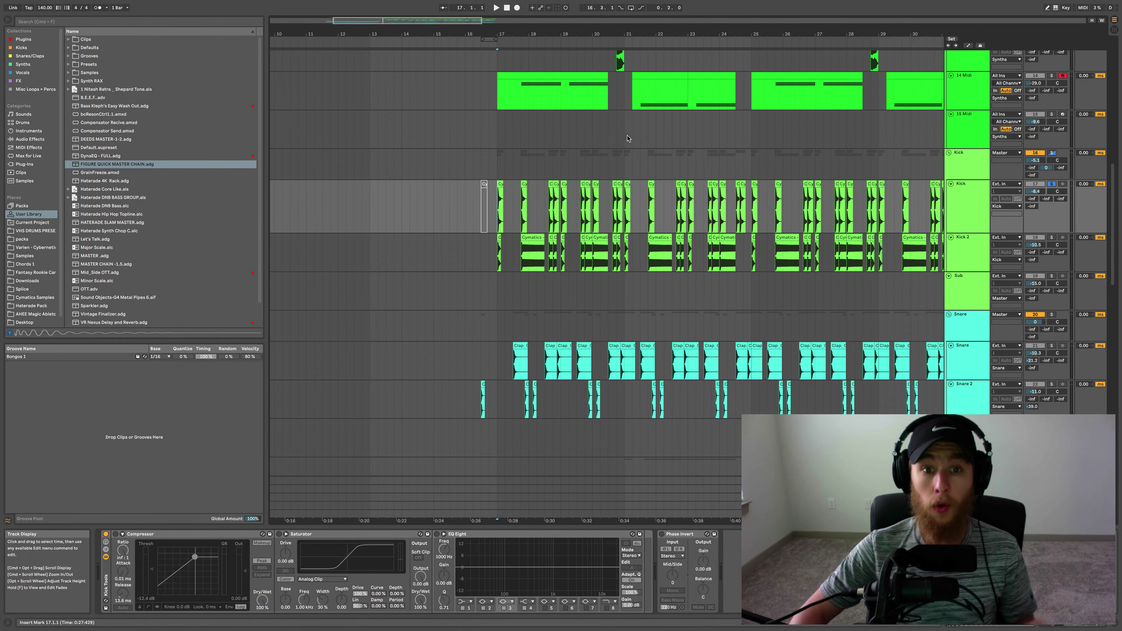
# - Open the Kick track's clip at bar 17, show its sample in the file manager and start hot-swapping Kick 8.wav
pyautogui.doubleClick(499, 184)
pyautogui.rightClick(440, 494)
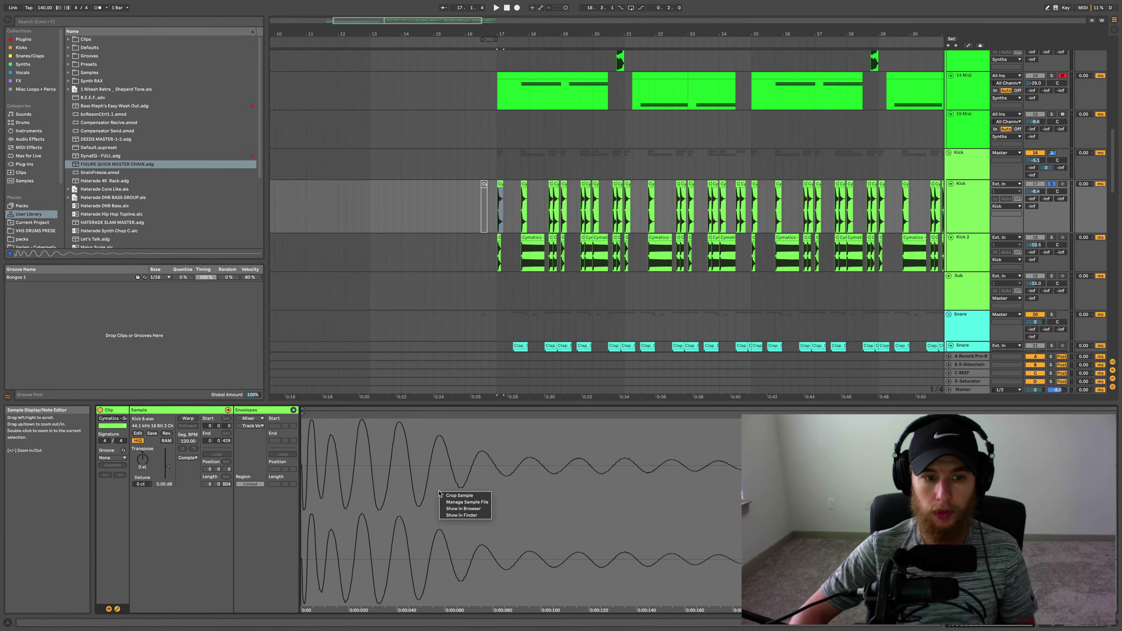
pyautogui.click(469, 501)
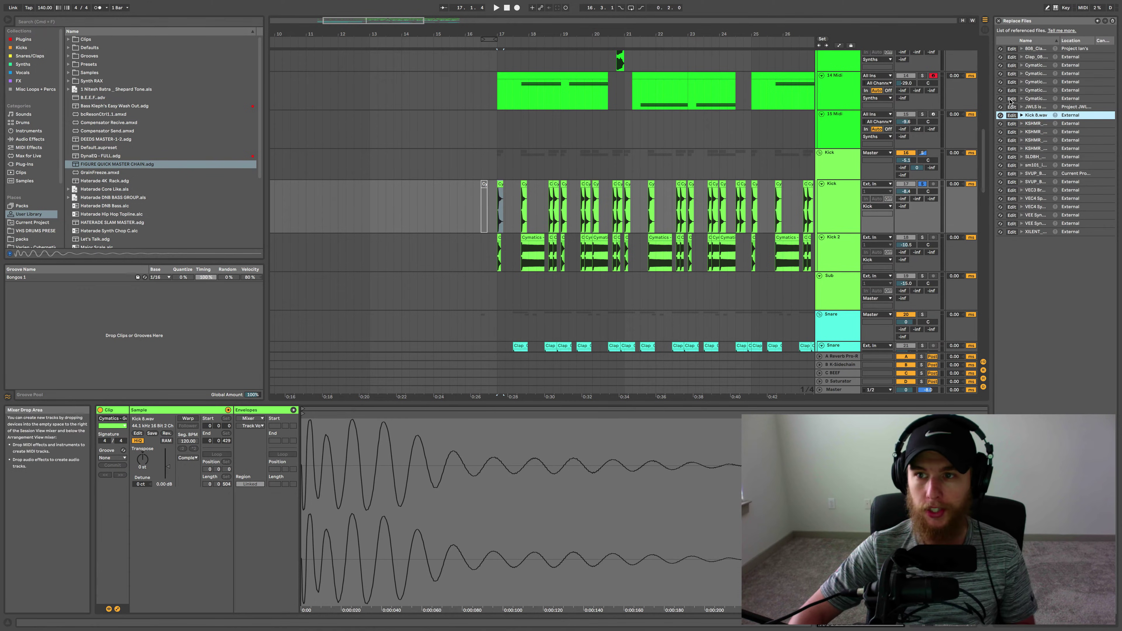
pyautogui.click(1000, 115)
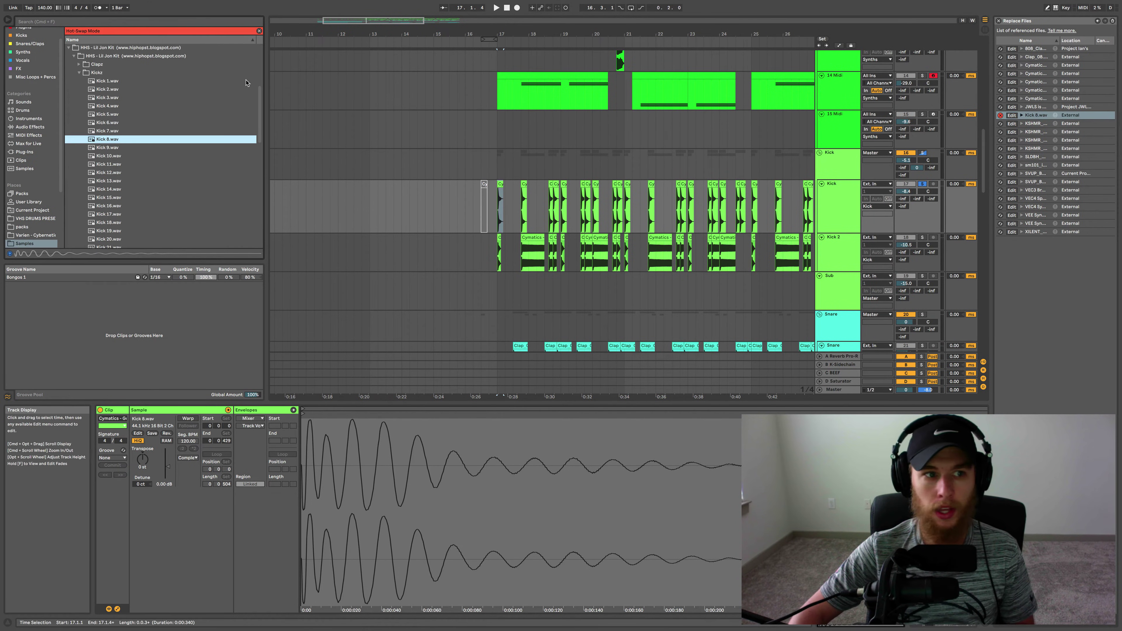
# - Show the Kicks collection for the hot-swap and audition samples from the Cymatics X kicks down to DECAP_kick_live.wav
pyautogui.click(73, 49)
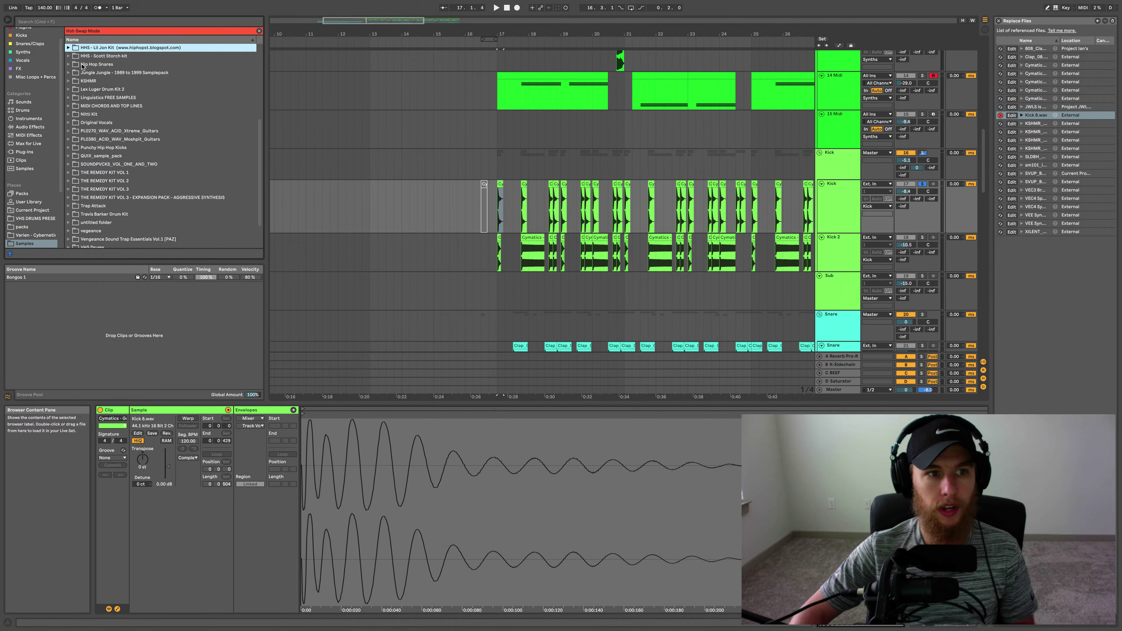
pyautogui.click(26, 48)
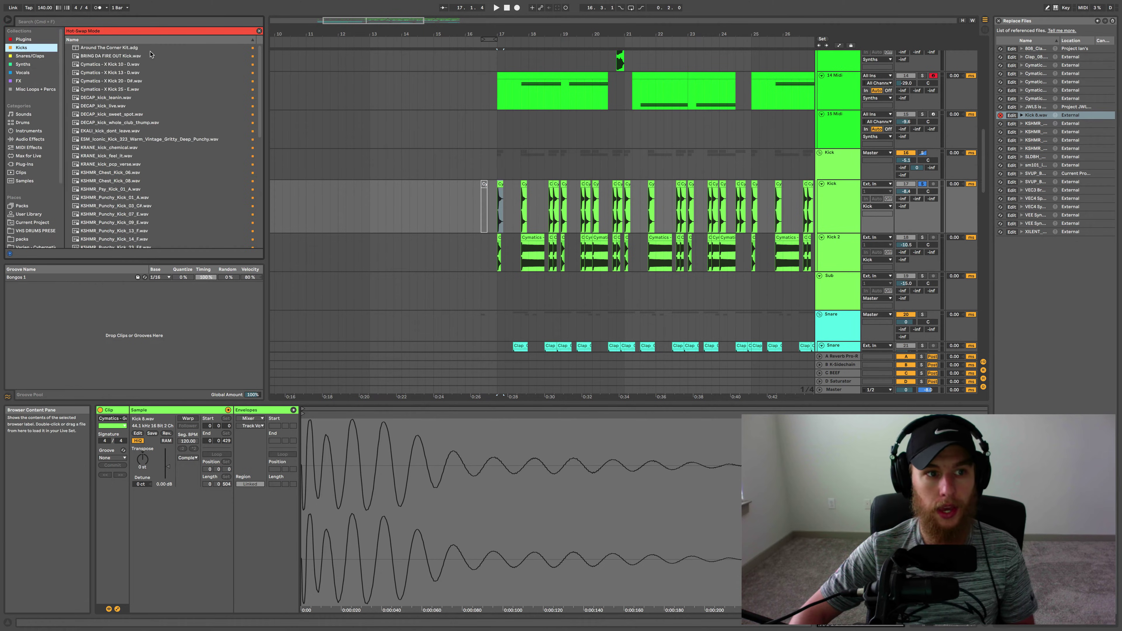
pyautogui.click(141, 68)
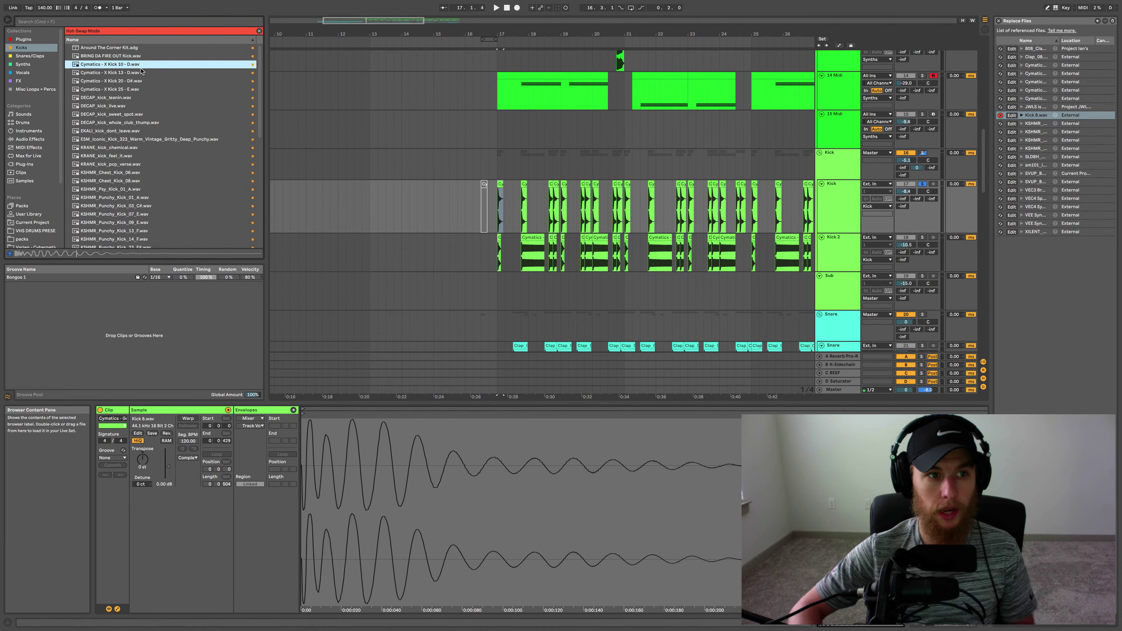
pyautogui.press('Down')
pyautogui.press('Down')
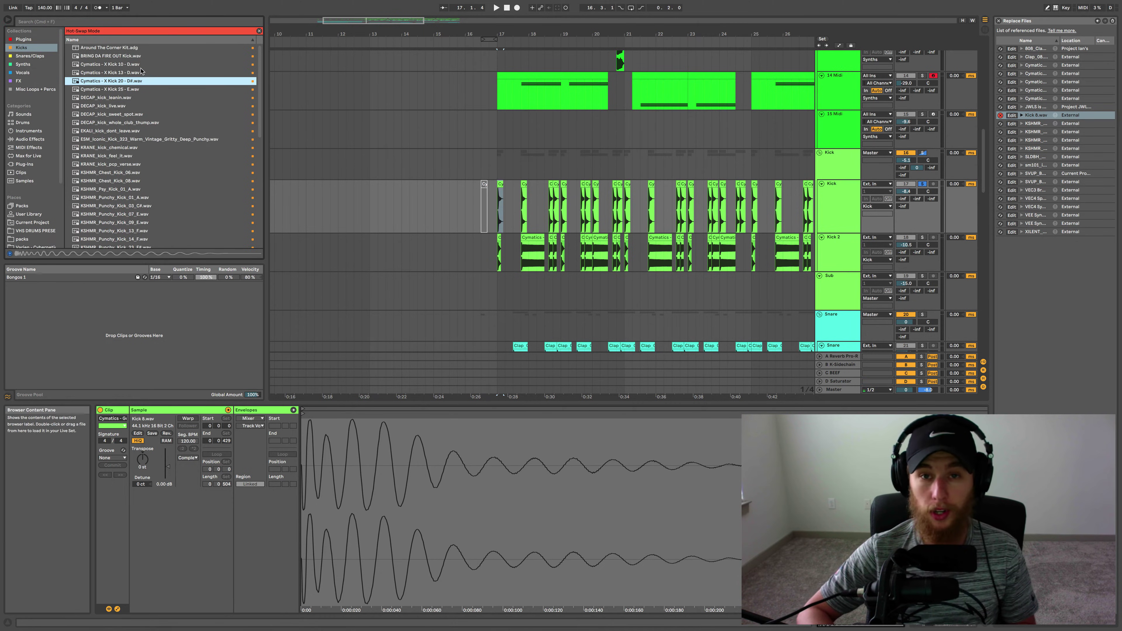
pyautogui.press('Down')
pyautogui.press('Down')
pyautogui.press('Down')
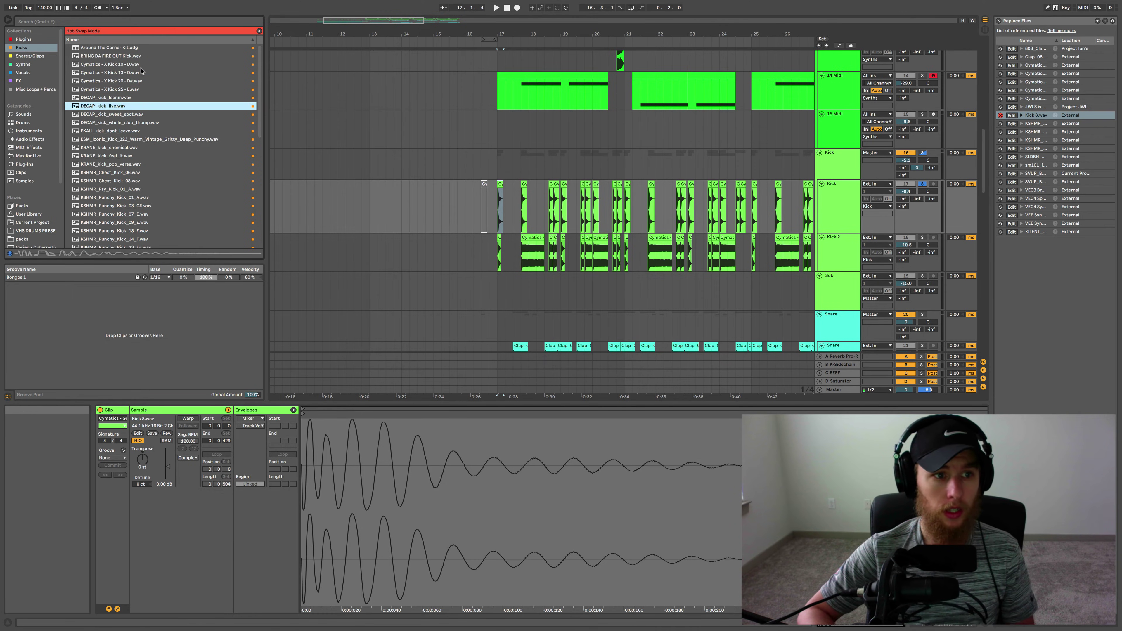
# - Audition the remaining DECAP kicks and the following kick samples through the KRANE and KSHMR chest kicks
pyautogui.press('Down')
pyautogui.press('Down')
pyautogui.press('Down')
pyautogui.press('Down')
pyautogui.press('Down')
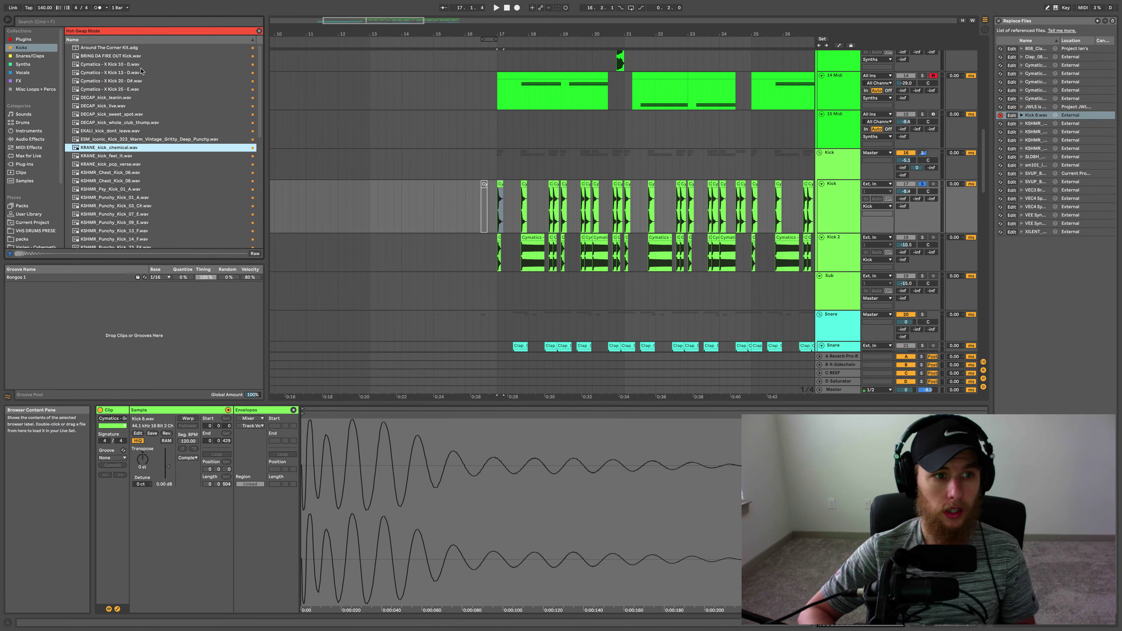
pyautogui.press('Down')
pyautogui.press('Down')
pyautogui.press('Down')
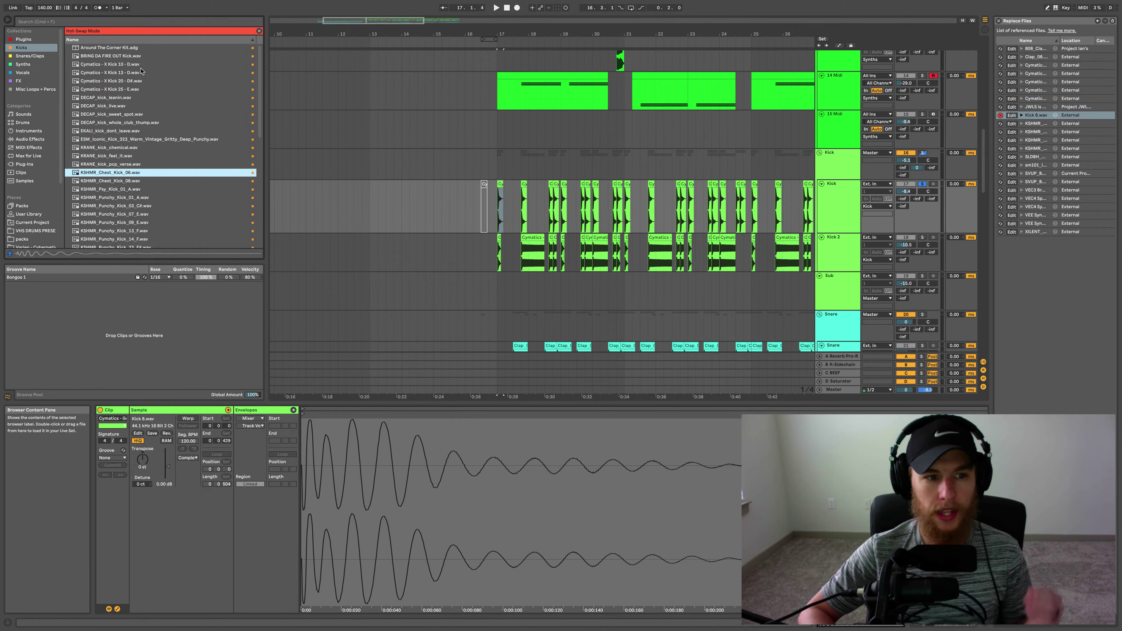
pyautogui.press('Down')
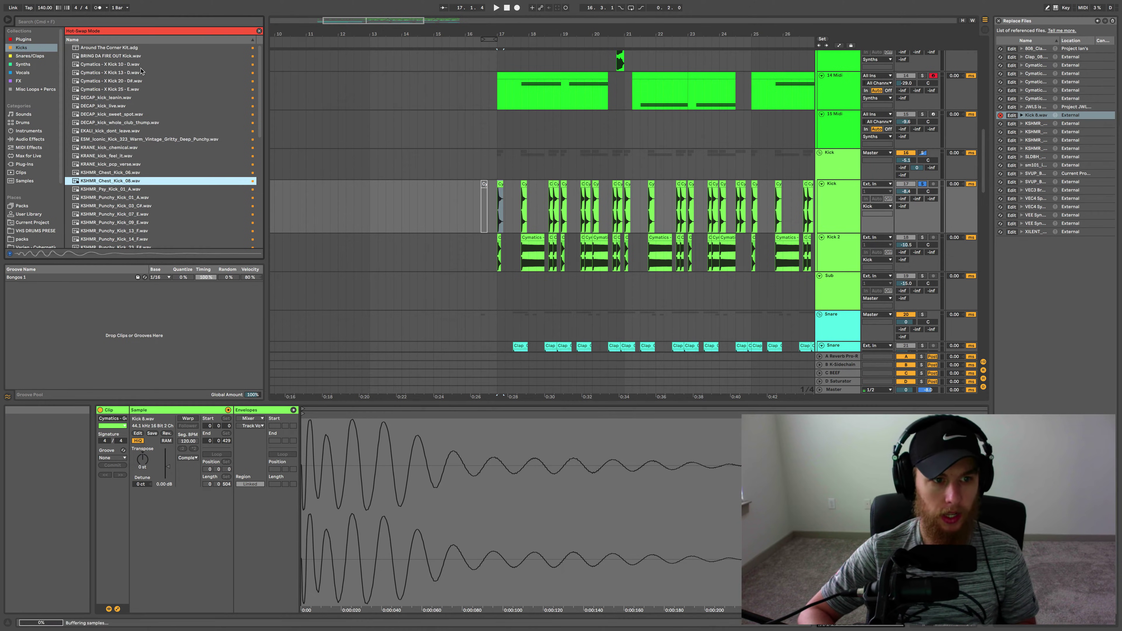
# - Audition the KSHMR pop and punchy kicks and swap KSHMR_Punchy_Kick_07_E.wav into the Kick track
pyautogui.press('Up')
pyautogui.press('Down')
pyautogui.press('Down')
pyautogui.press('Down')
pyautogui.press('Down')
pyautogui.press('Down')
pyautogui.press('Down')
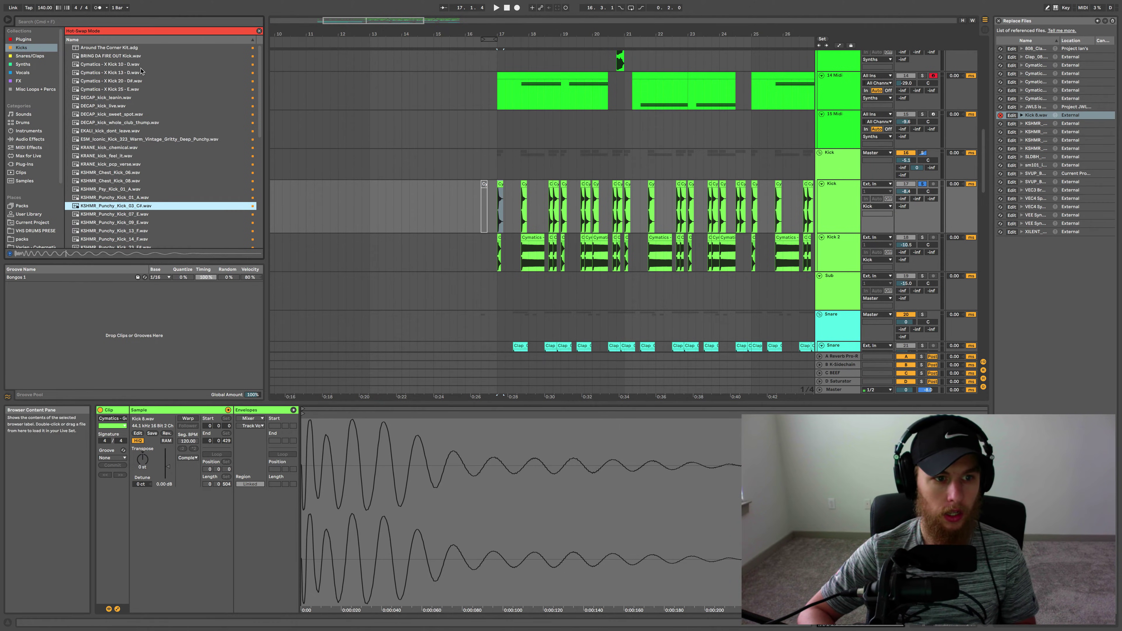
pyautogui.press('Up')
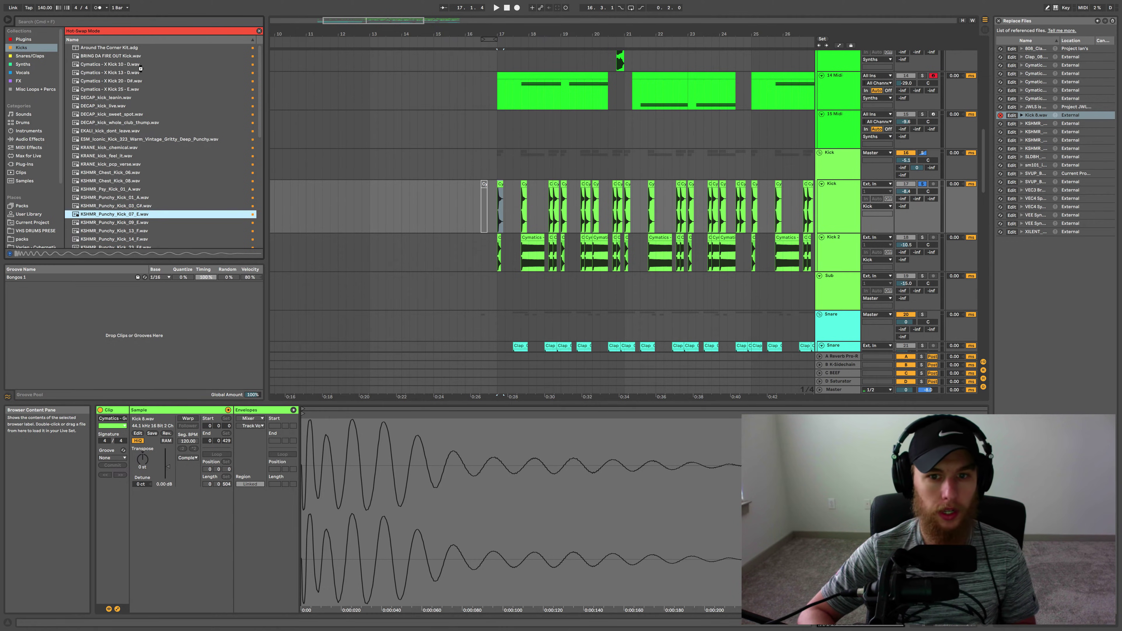
pyautogui.press('Return')
# - Play from bar 17 and unsolo the Kick track to hear the swapped kick in the full mix
pyautogui.press('space')
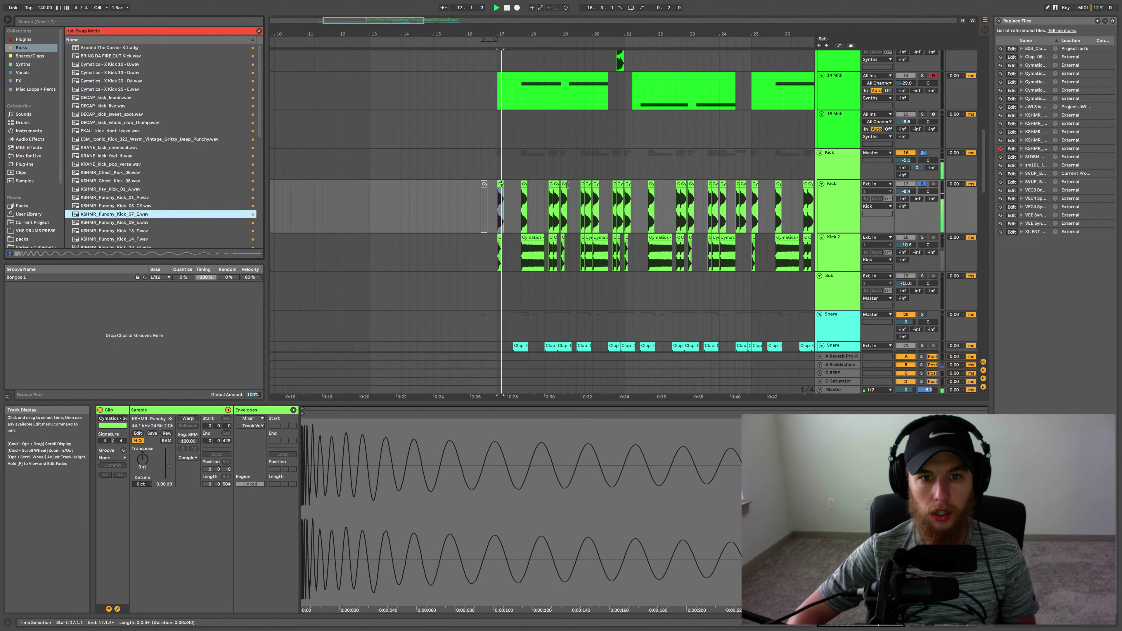
pyautogui.click(922, 184)
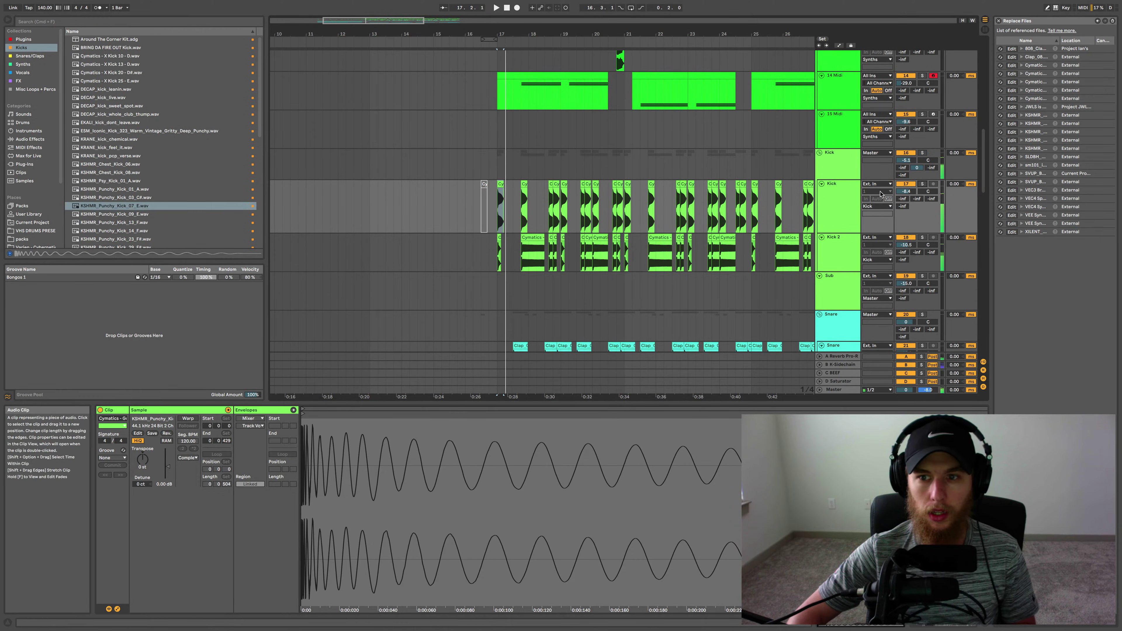
pyautogui.press('space')
# - Open the Kick clip at bar 17, show its sample in the file manager and start another hot-swap
pyautogui.click(492, 212)
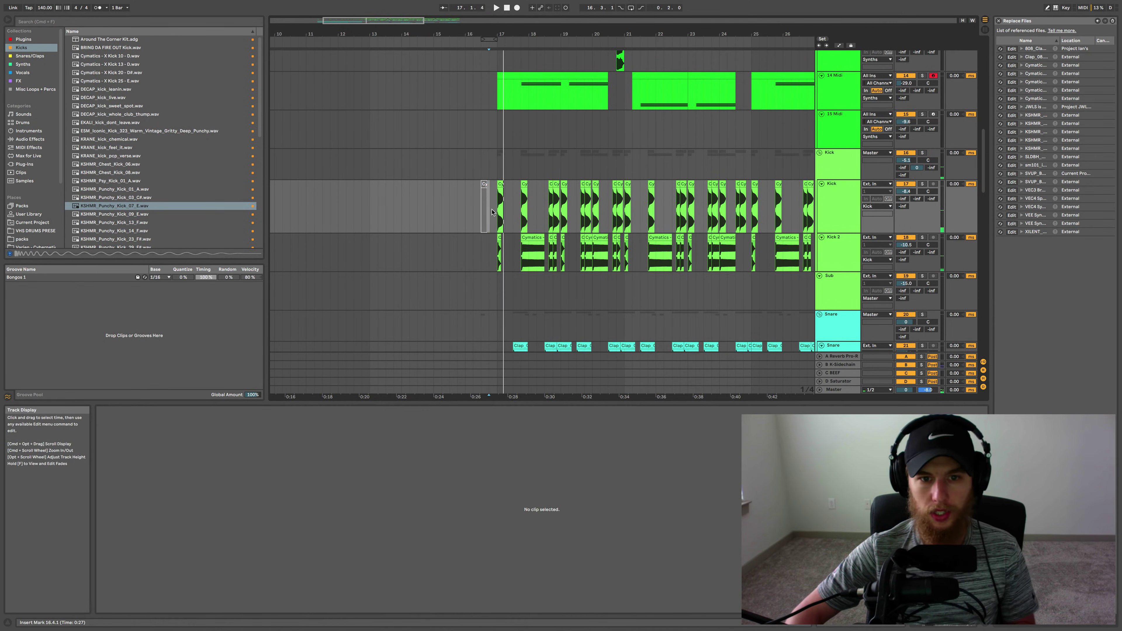
pyautogui.click(498, 209)
pyautogui.rightClick(455, 455)
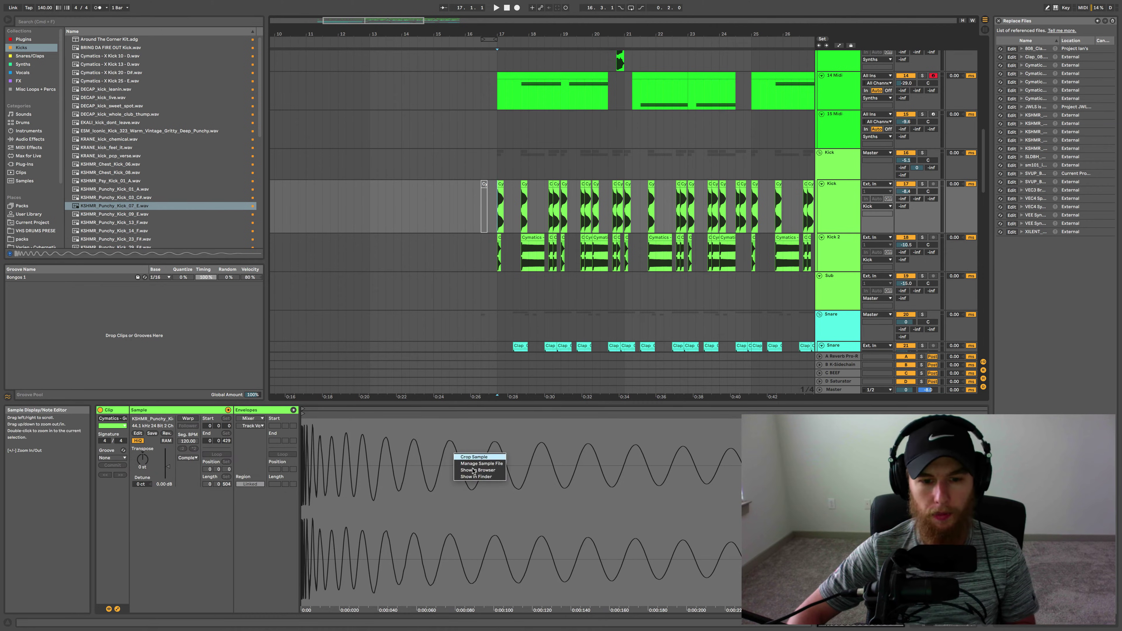
pyautogui.click(481, 463)
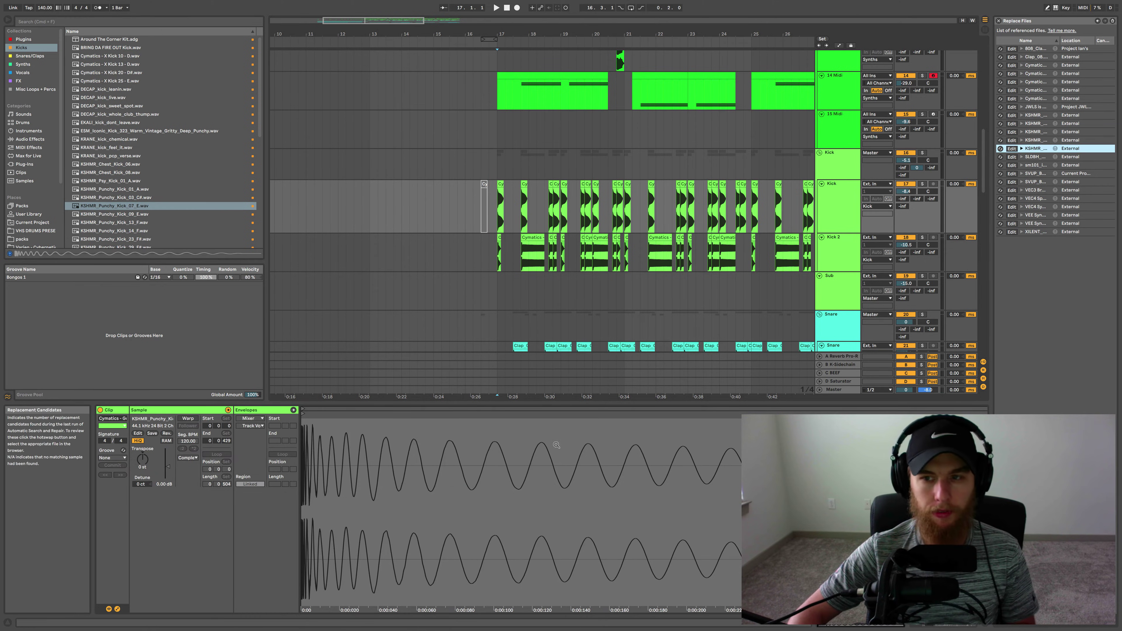
pyautogui.click(1000, 148)
pyautogui.scroll(1, 24, 75)
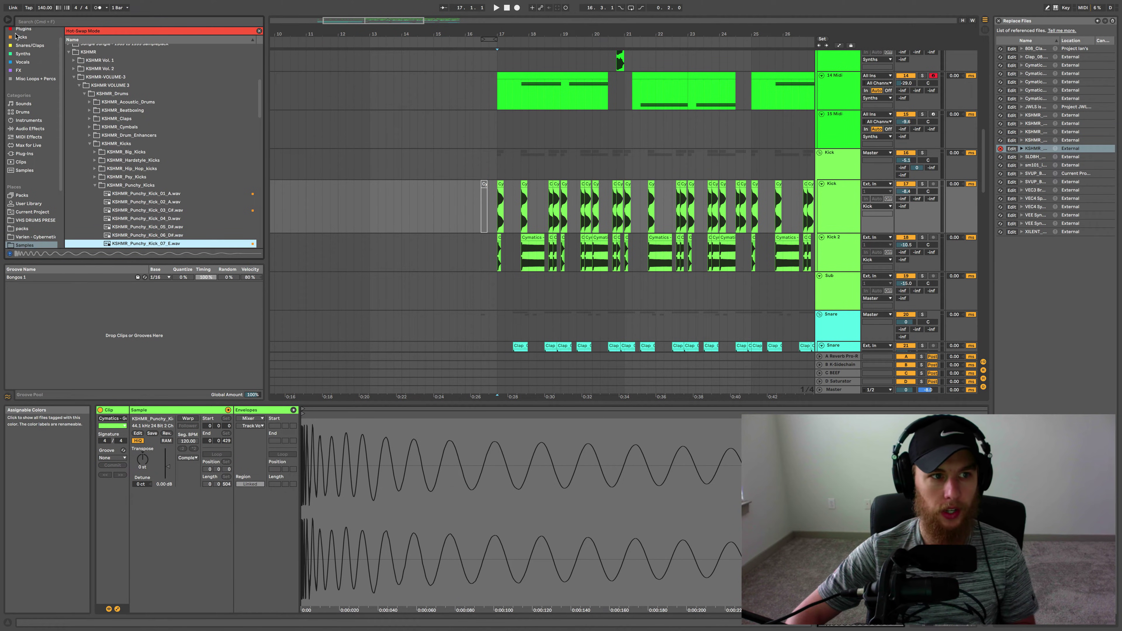
# - Return to the Kicks collection and audition the REMEDY kick samples back and forth
pyautogui.click(21, 38)
pyautogui.scroll(-5, 122, 202)
pyautogui.scroll(-1, 123, 202)
pyautogui.click(121, 200)
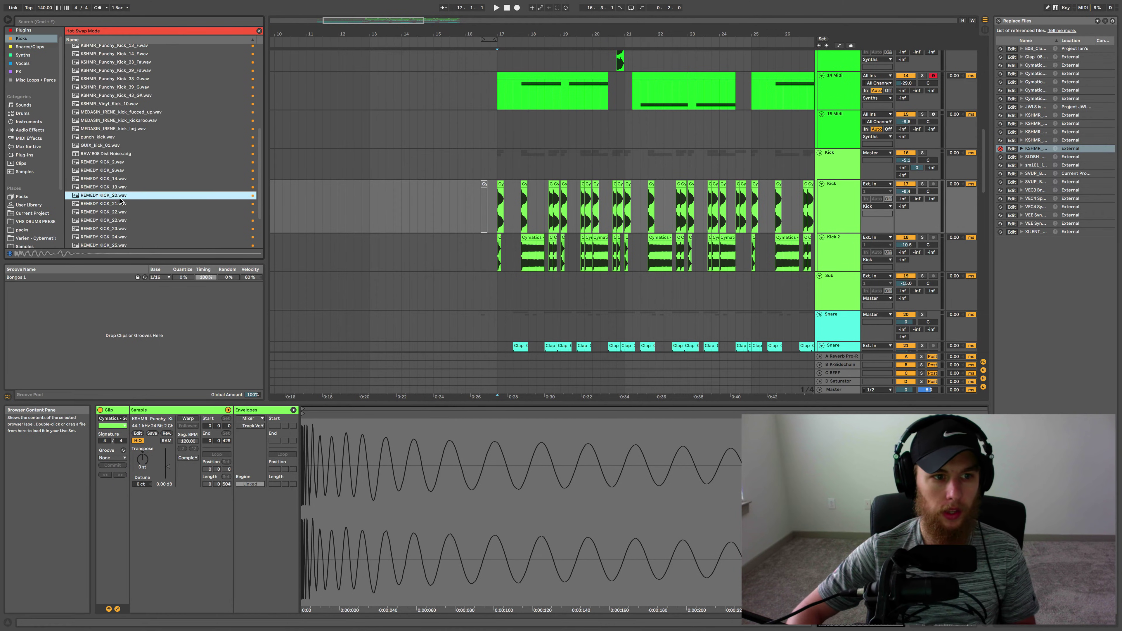
pyautogui.press('Up')
pyautogui.press('Up')
pyautogui.press('Up')
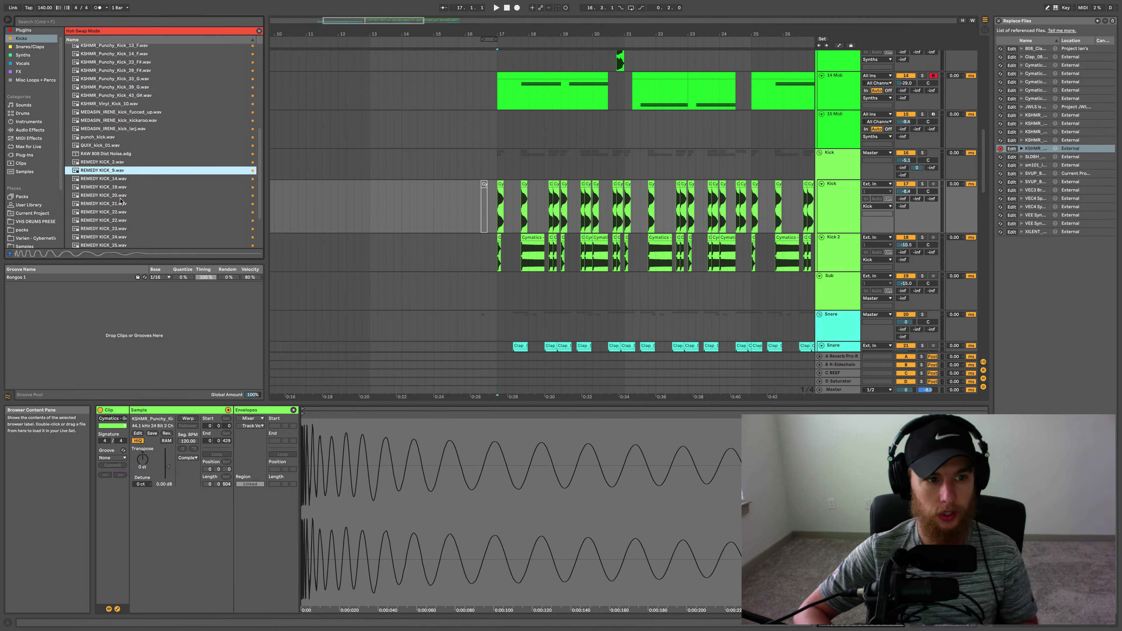
pyautogui.press('Up')
pyautogui.press('Down')
pyautogui.press('Down')
pyautogui.press('Down')
pyautogui.press('Down')
pyautogui.press('Down')
pyautogui.press('Down')
pyautogui.press('Down')
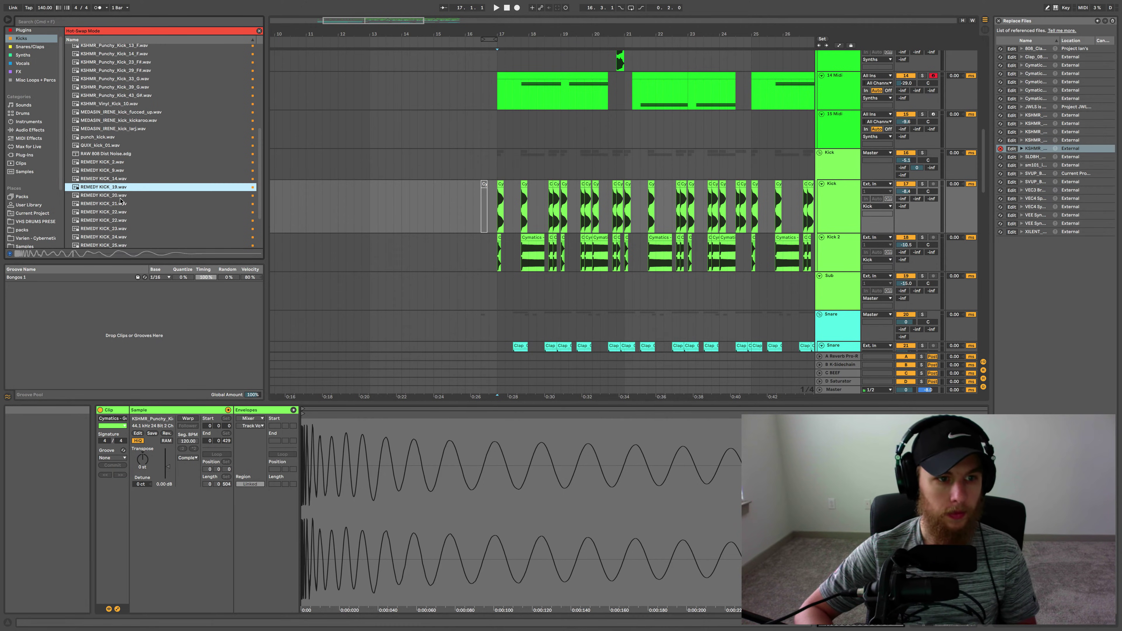
# - Swap REMEDY KICK_22.wav into the Kick track and play it from bar 17
pyautogui.press('Up')
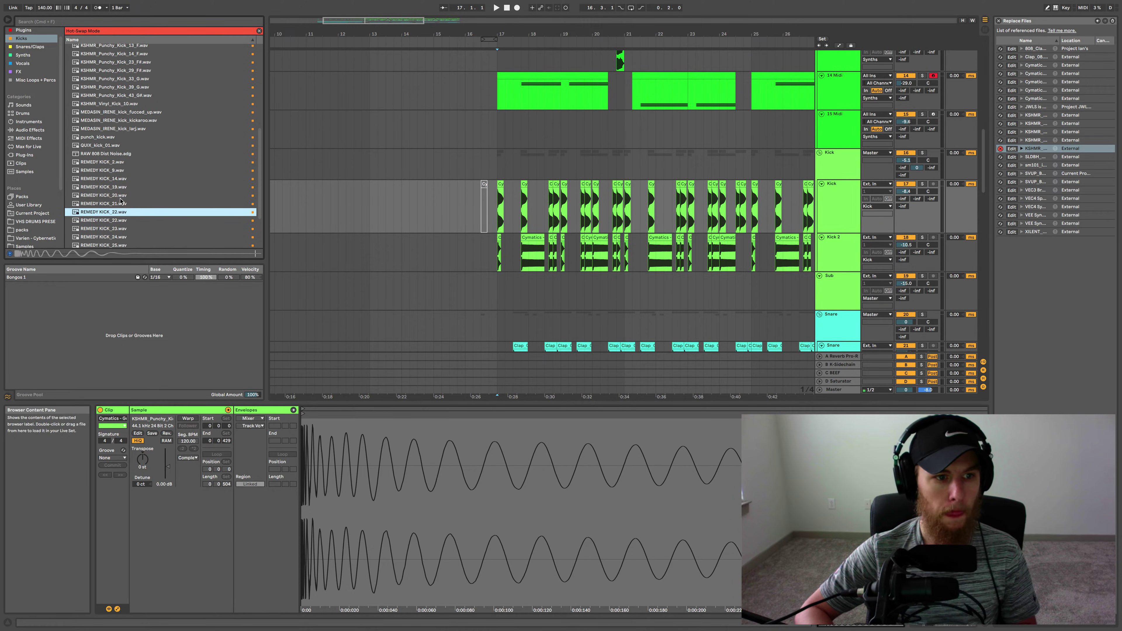
pyautogui.press('Down')
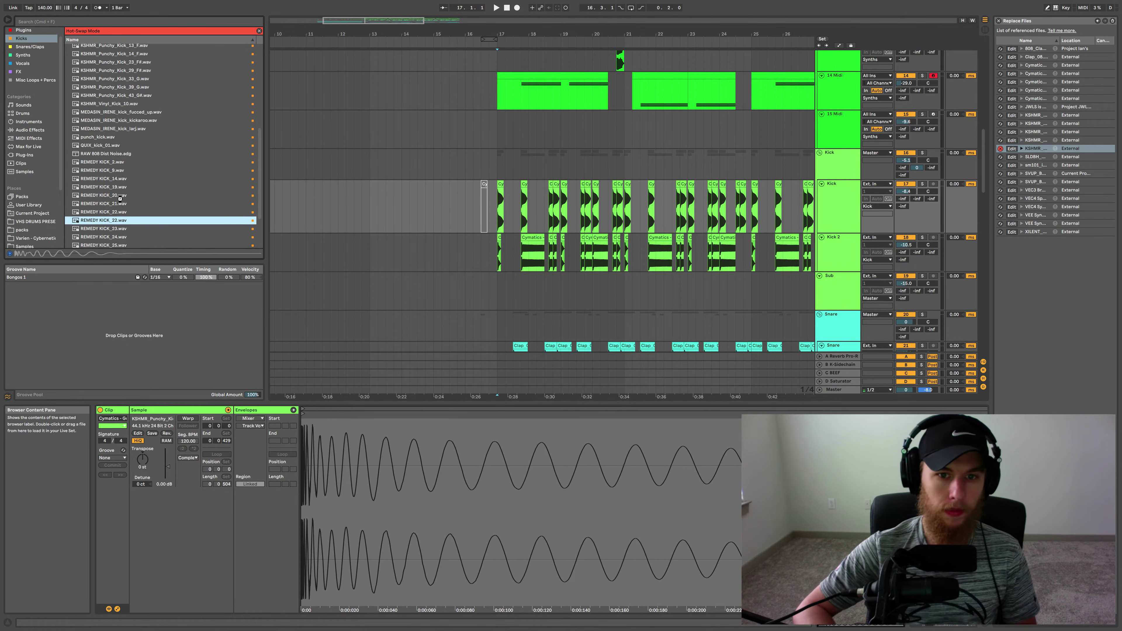
pyautogui.press('Return')
pyautogui.press('space')
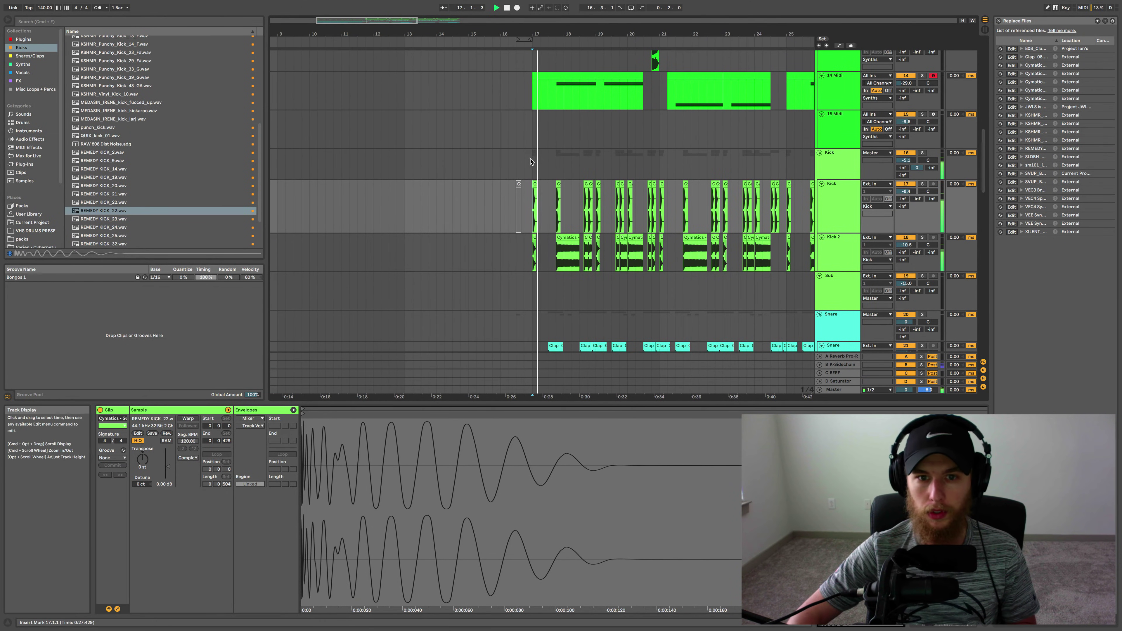
pyautogui.press('space')
# - Select about the first 2 ms of the Kick clip at bar 17 to inspect its transient against Kick 2
pyautogui.scroll(6, 530, 162)
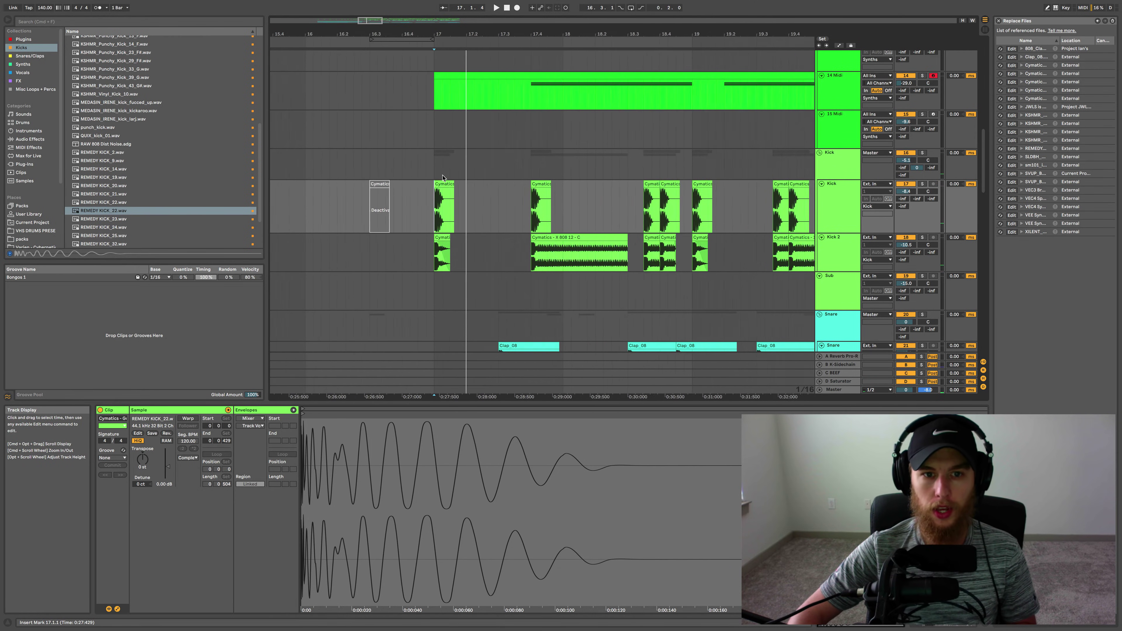
pyautogui.scroll(15, 442, 177)
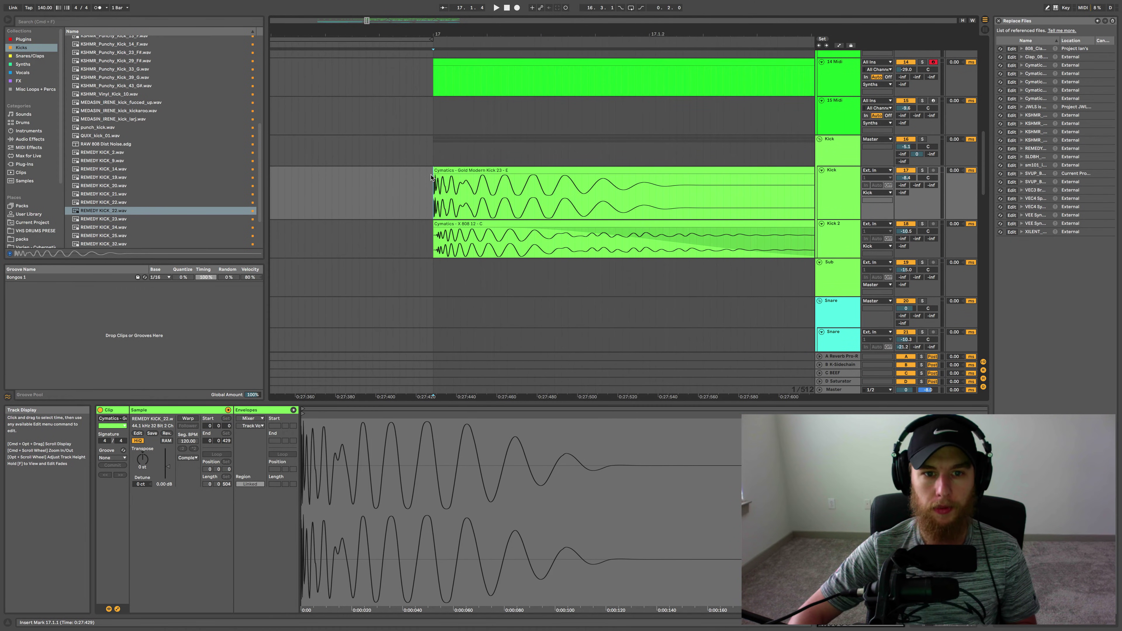
pyautogui.scroll(4, 431, 177)
pyautogui.moveTo(435, 197); pyautogui.dragTo(440, 197)
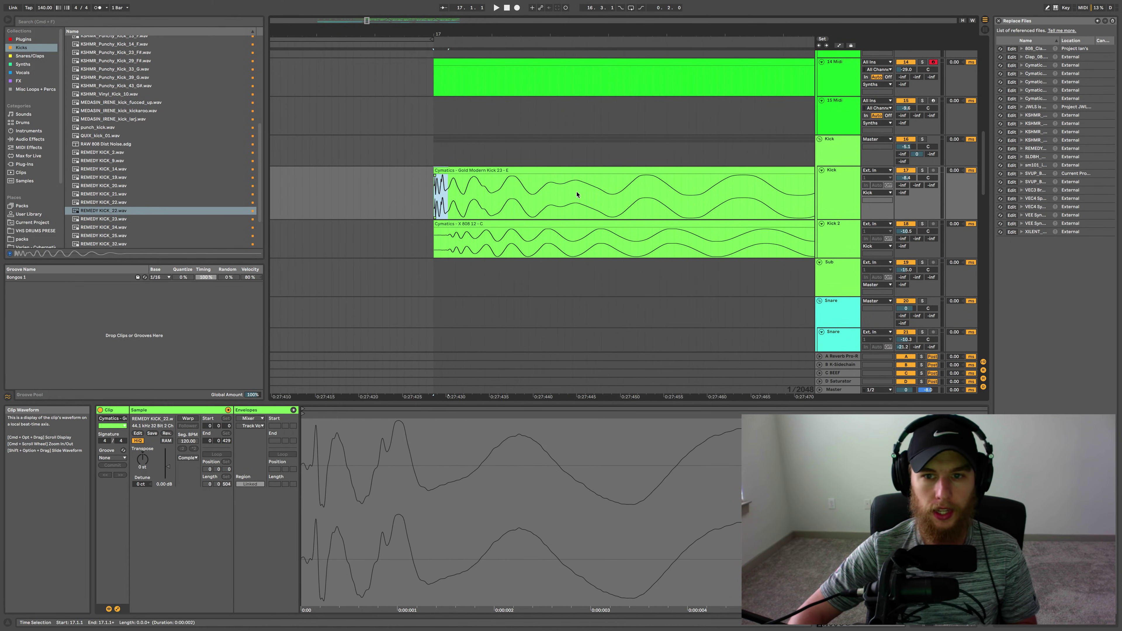
# - Play the kick from bar 17 with the Kick track soloed, then unsoloed, and return to the wider arrangement
pyautogui.press('space')
pyautogui.click(922, 170)
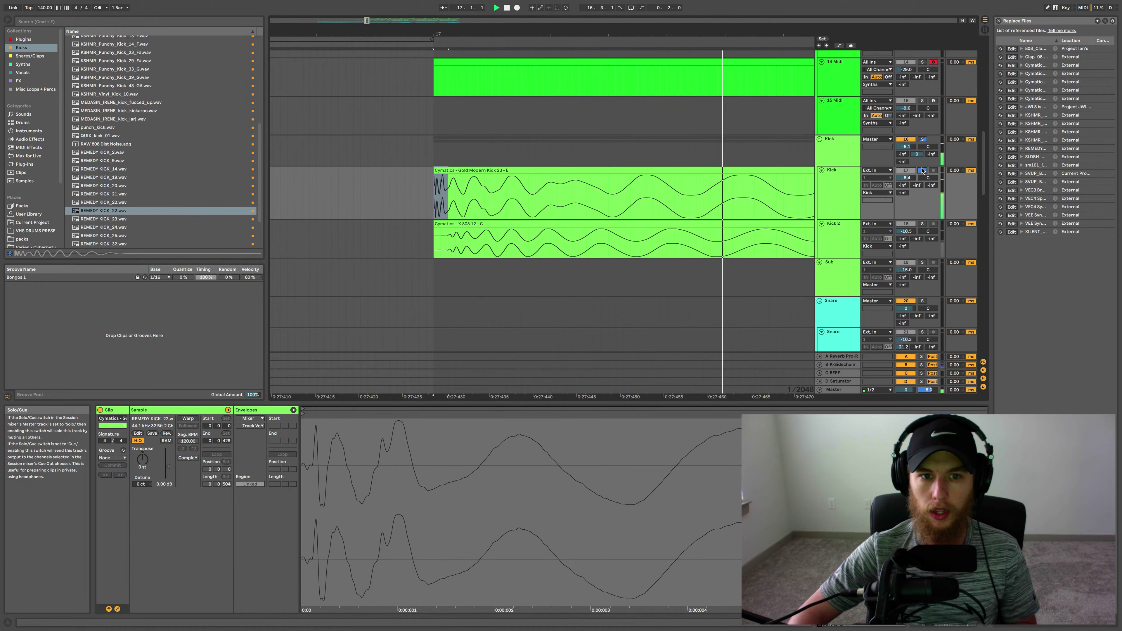
pyautogui.click(923, 170)
pyautogui.scroll(-8, 633, 180)
pyautogui.scroll(4, 636, 178)
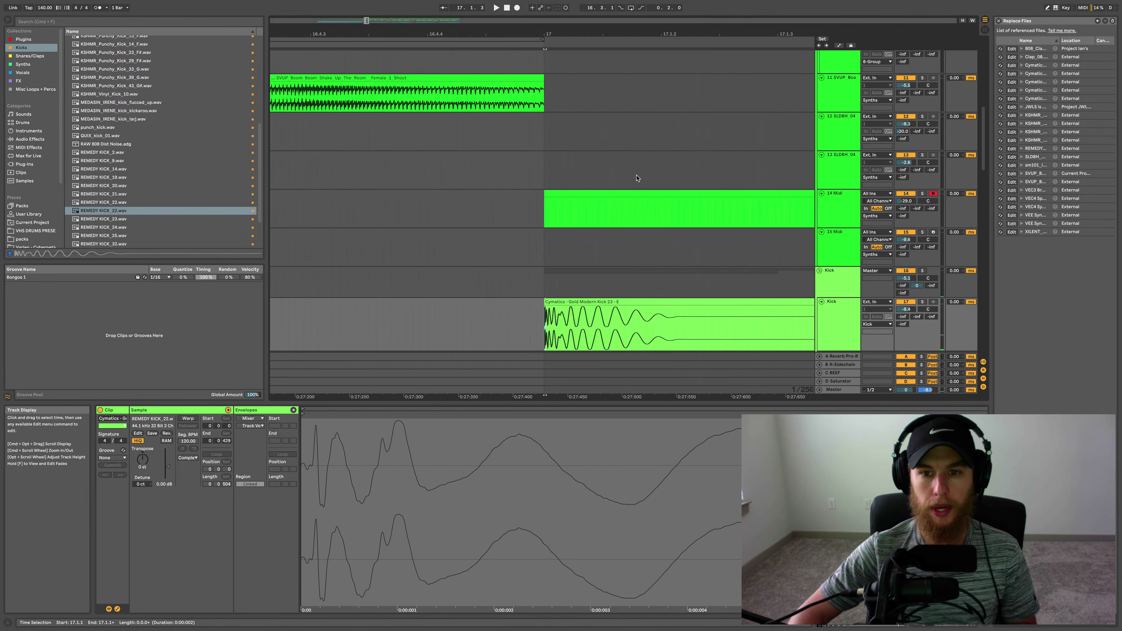
pyautogui.scroll(-5, 639, 179)
pyautogui.scroll(-4, 638, 179)
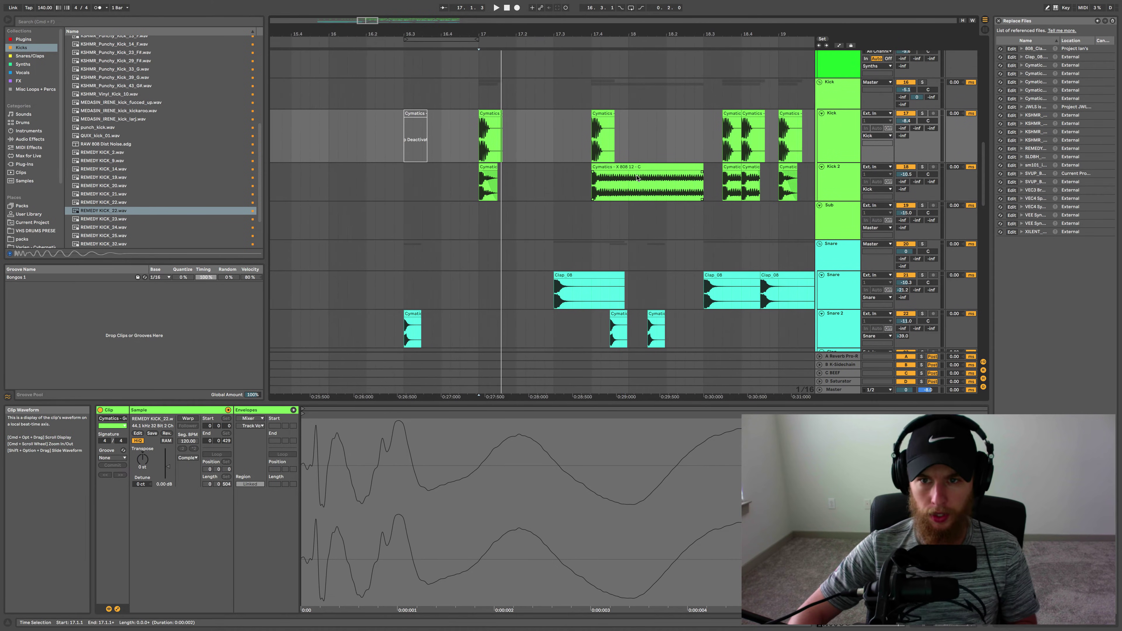
# - Play through the drop while adjusting the Kick track's volume and setting the Kick group's volume to -2.7 dB
pyautogui.click(837, 131)
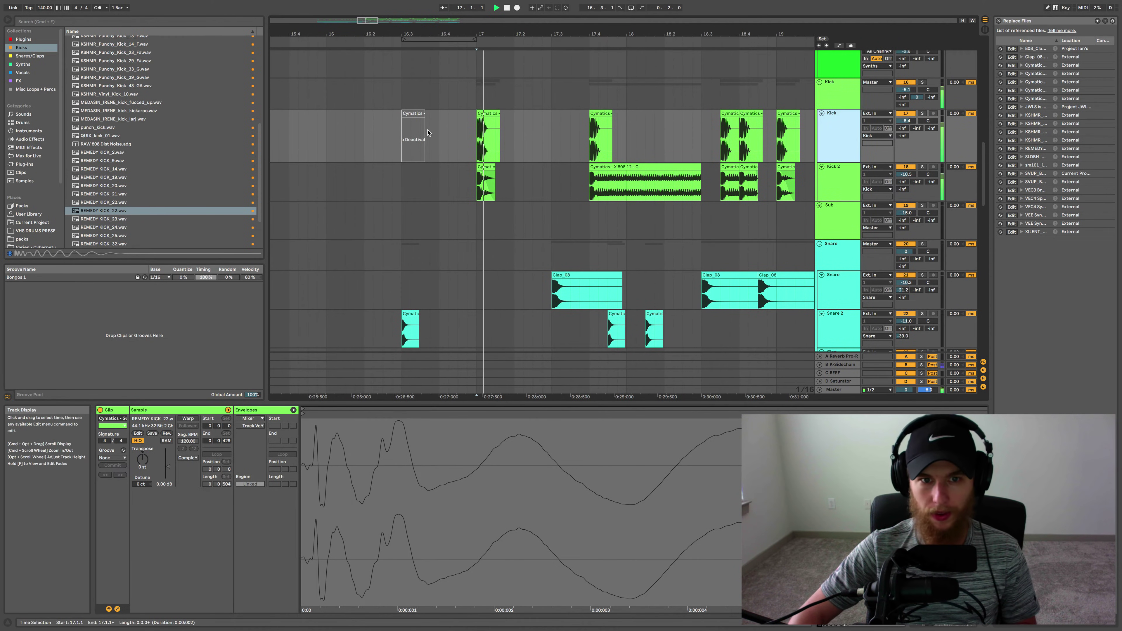
pyautogui.press('space')
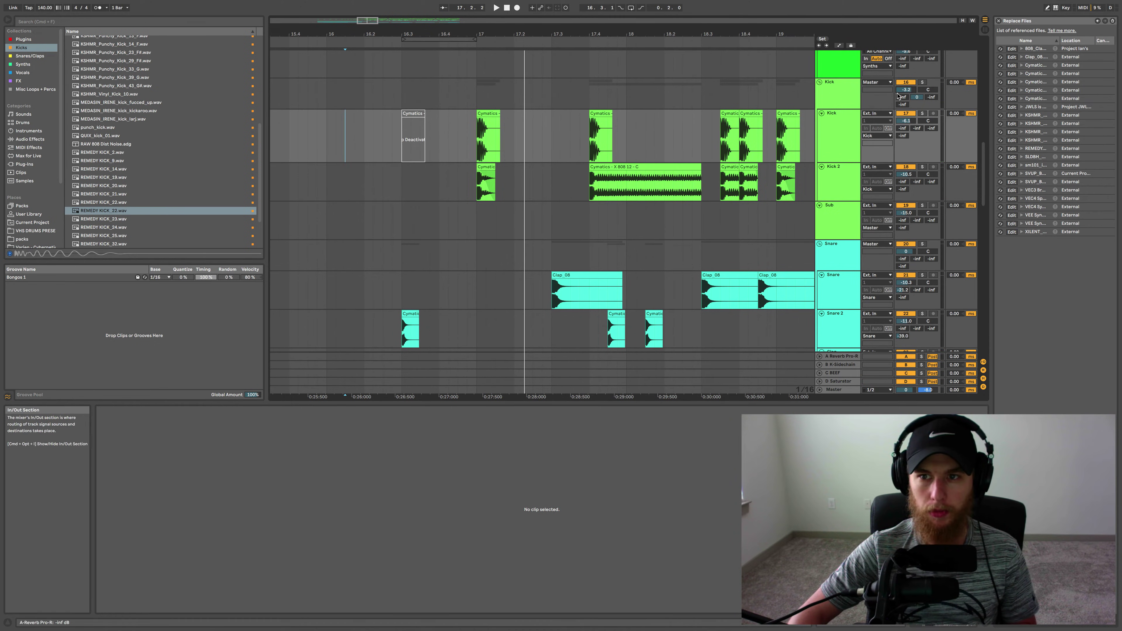
pyautogui.press('space')
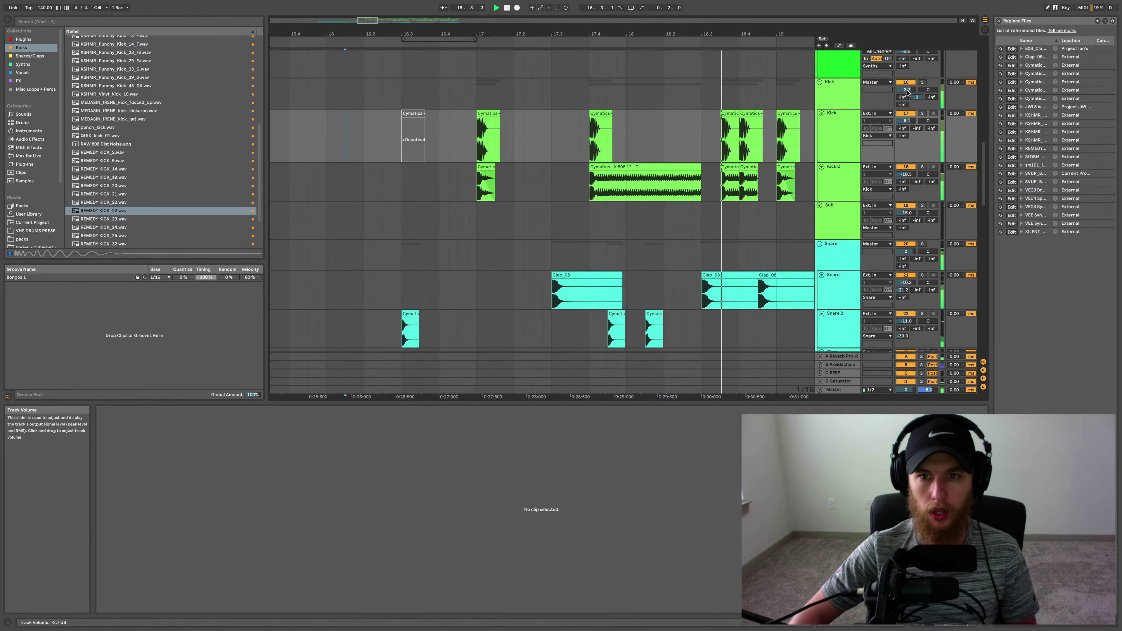
pyautogui.press('space')
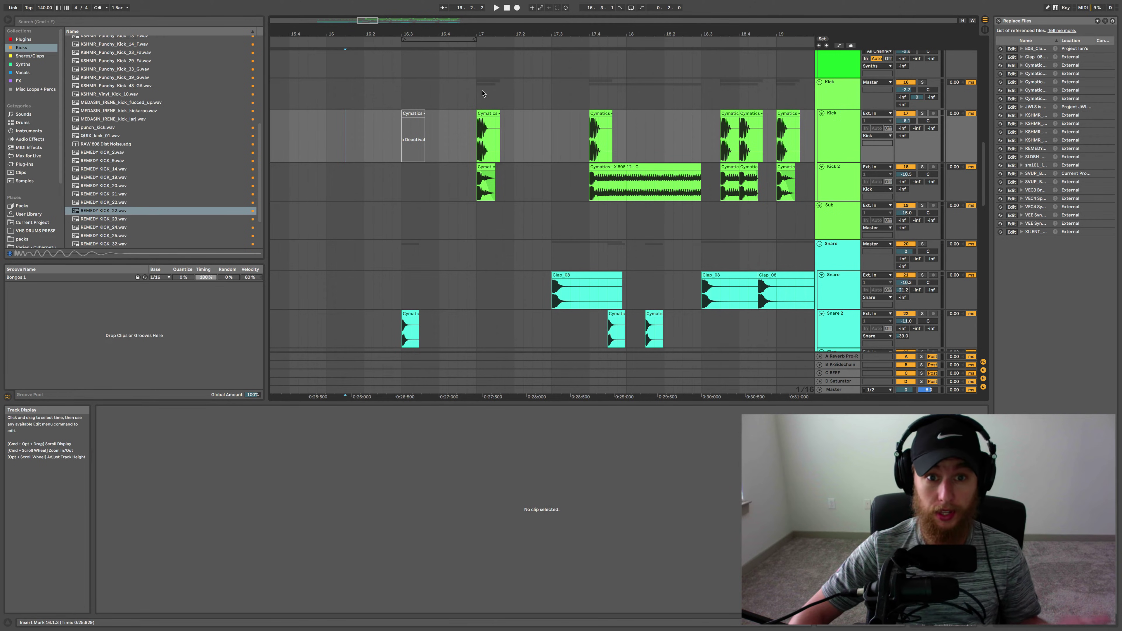
# - Place the insert marker at bar 17 on the Snare track holding the Clap_08 clips
pyautogui.hscroll(3, 631, 175)
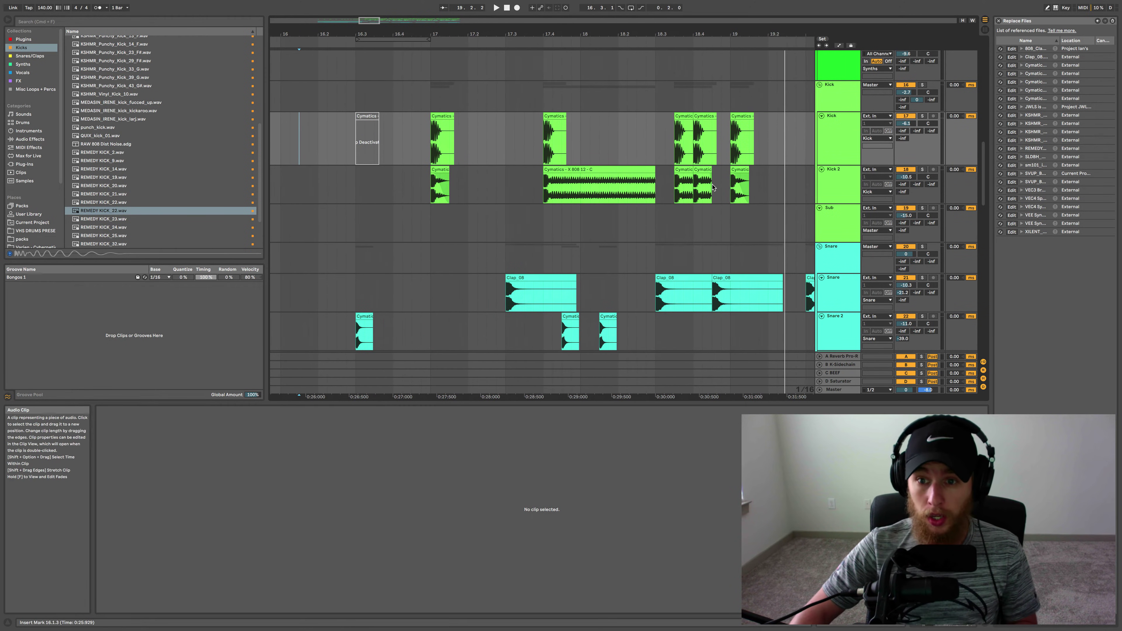
pyautogui.scroll(-3, 630, 176)
pyautogui.scroll(-3, 640, 177)
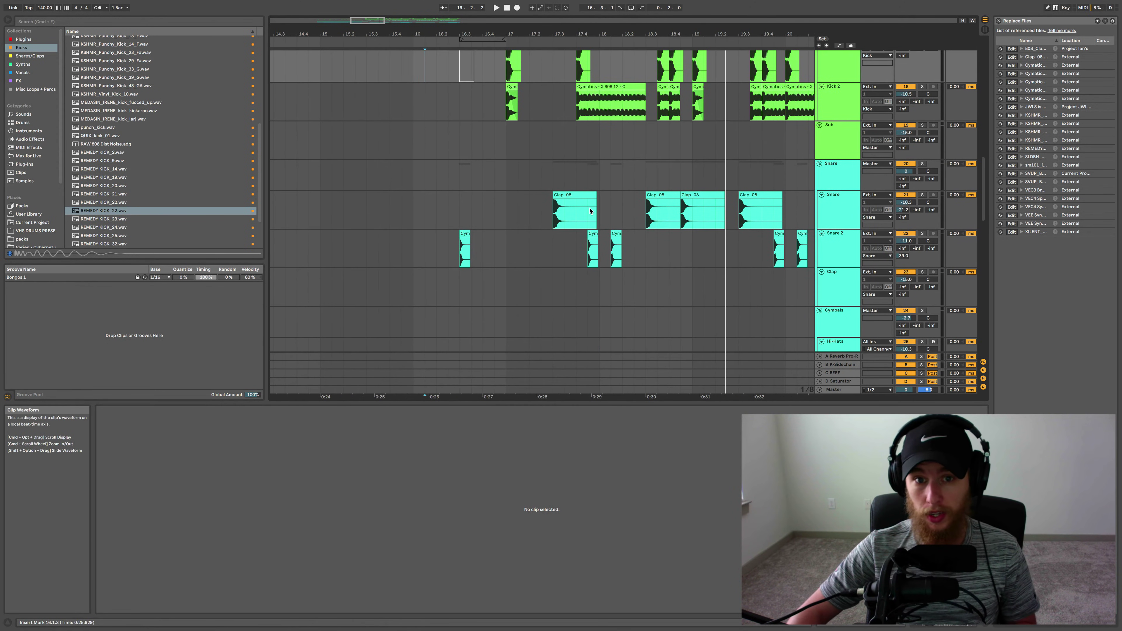
pyautogui.click(574, 211)
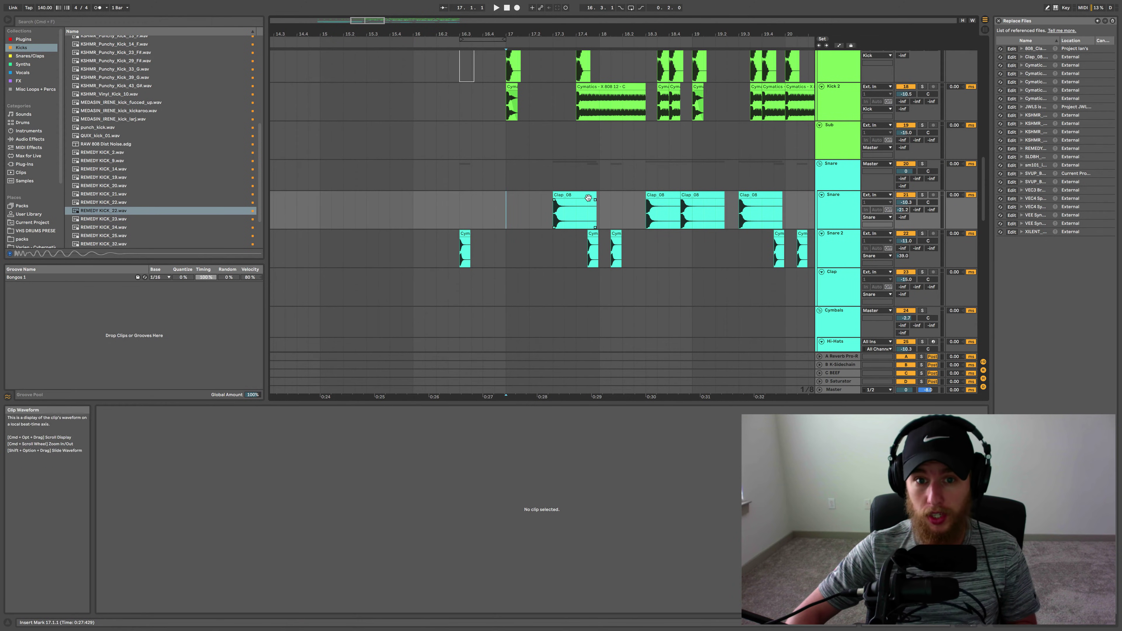
# - Play the drop from just before bar 17 while setting the Snare 2 volume to -5.9 dB and the Snare track's volume to -7.4 dB
pyautogui.press('space')
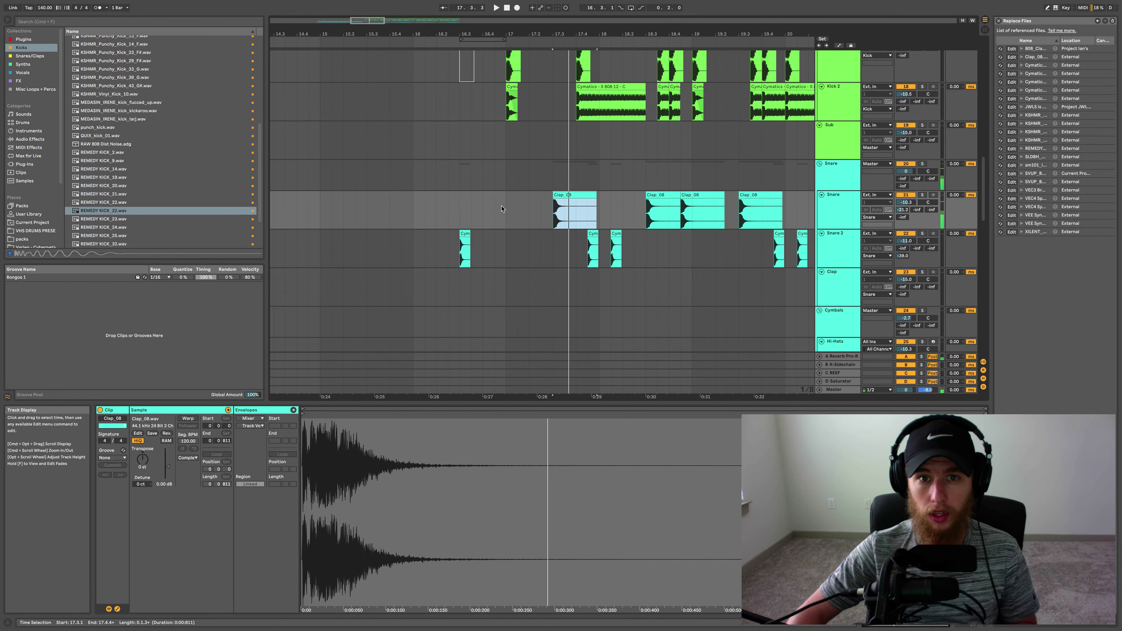
pyautogui.click(495, 207)
pyautogui.press('space')
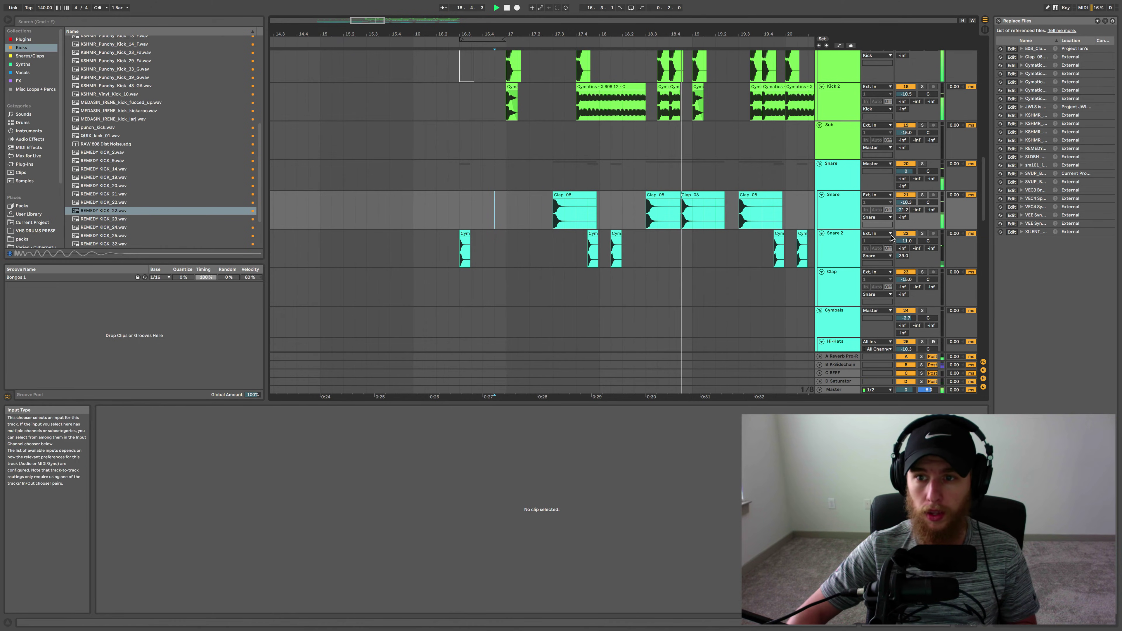
pyautogui.press('space')
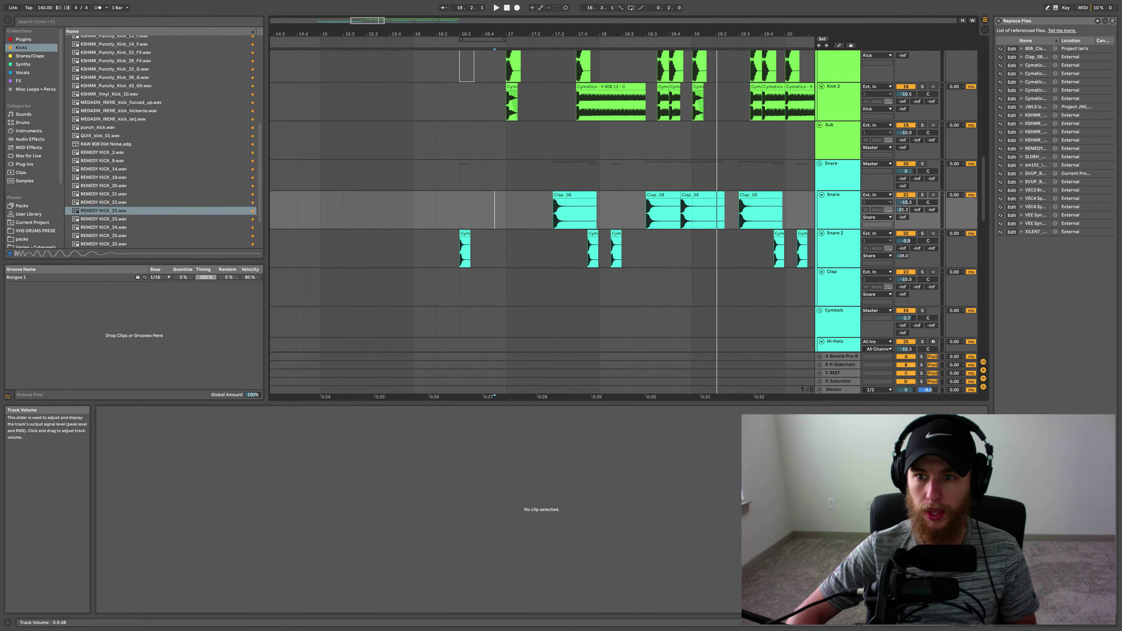
pyautogui.click(460, 204)
pyautogui.press('space')
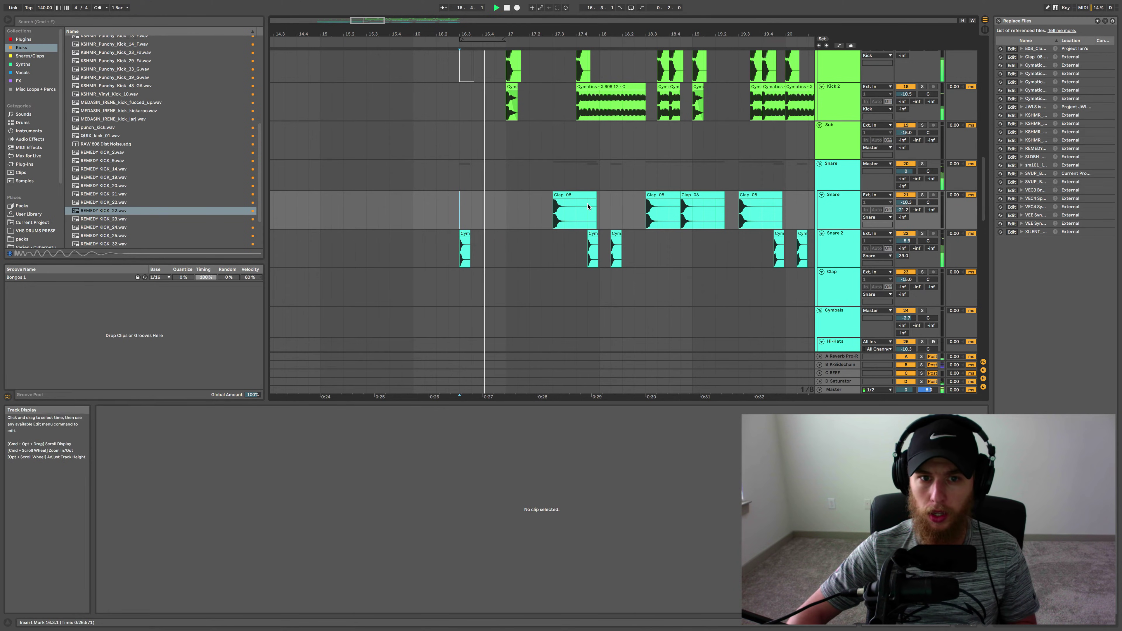
pyautogui.click(425, 203)
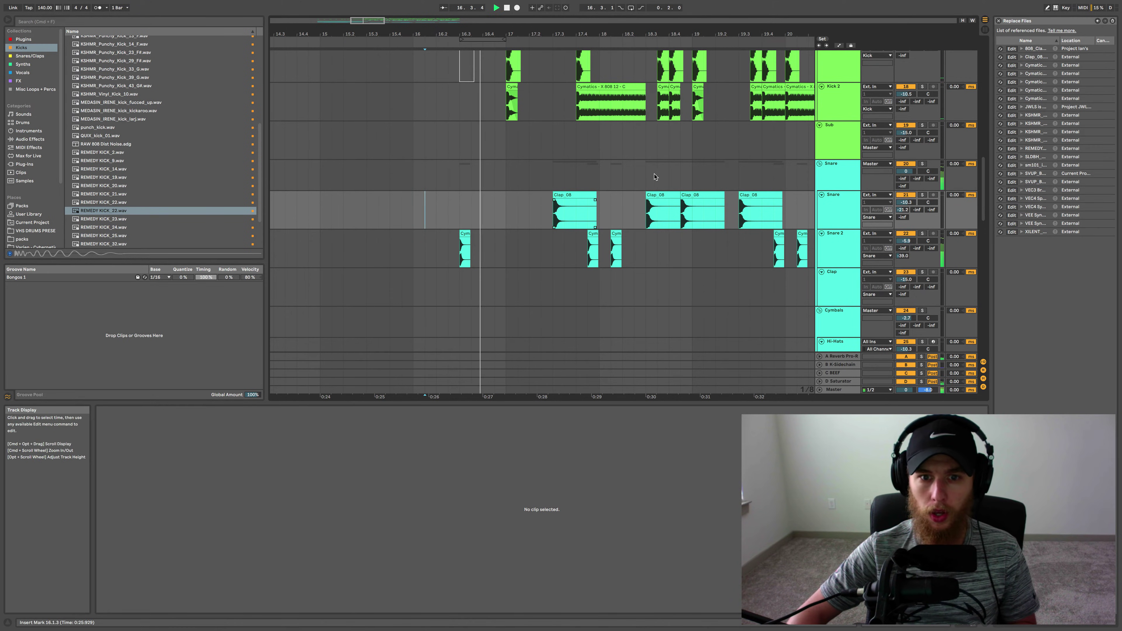
pyautogui.moveTo(905, 202); pyautogui.dragTo(905, 194)
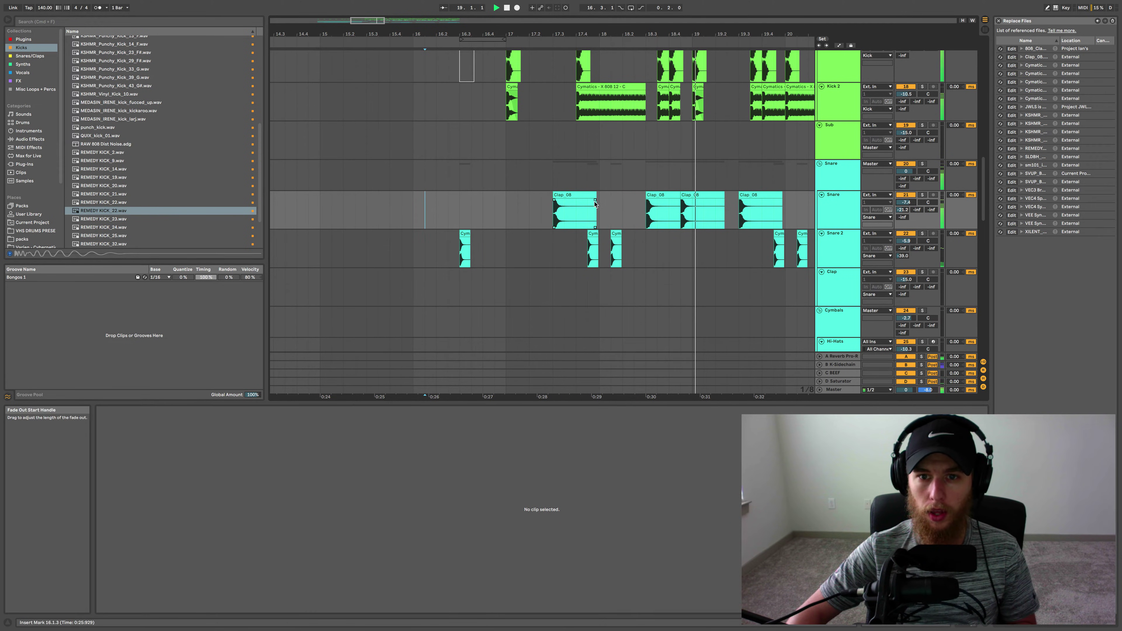
# - Stop playback, locate the sample file of the Clap_08 clip at bar 17 for management and start hot-swapping it
pyautogui.click(583, 214)
pyautogui.press('space')
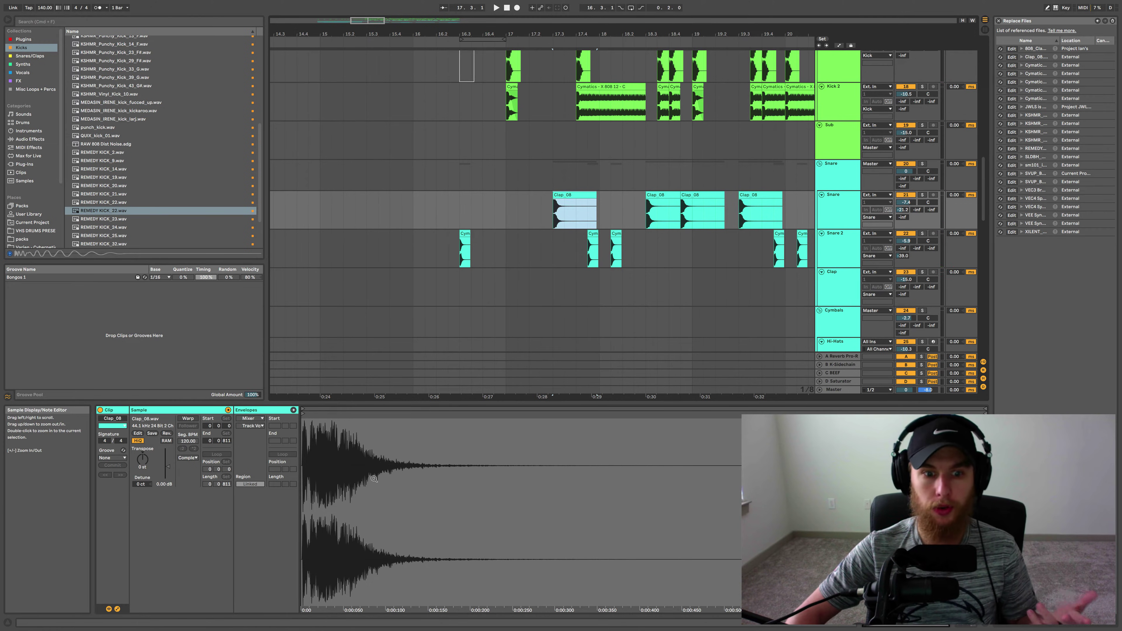
pyautogui.rightClick(475, 487)
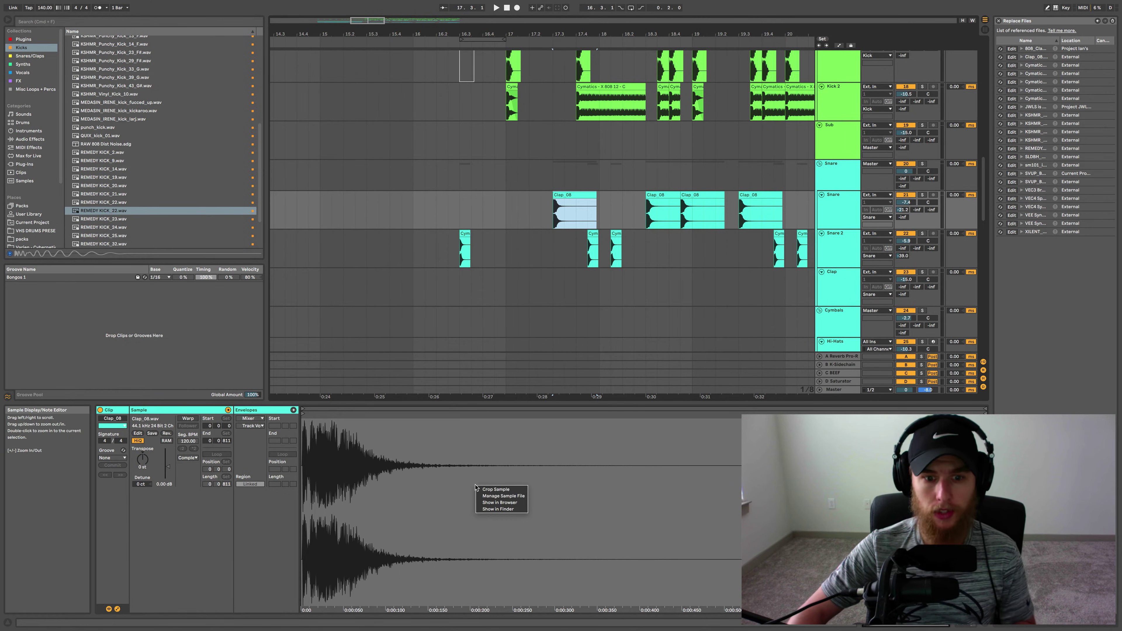
pyautogui.click(490, 496)
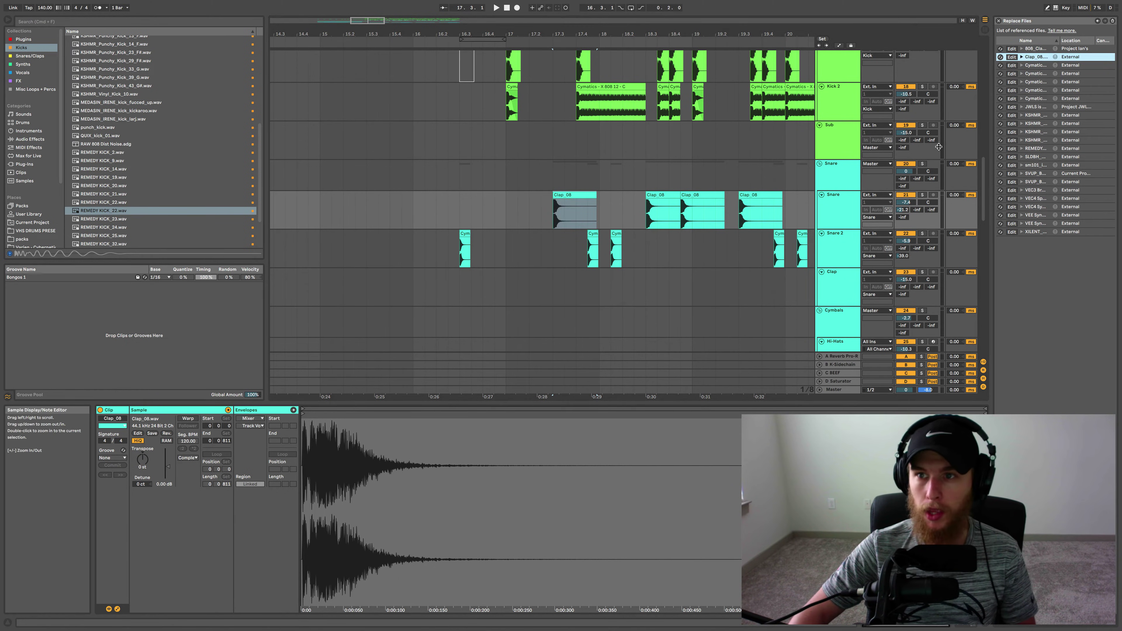
pyautogui.click(566, 177)
pyautogui.click(568, 196)
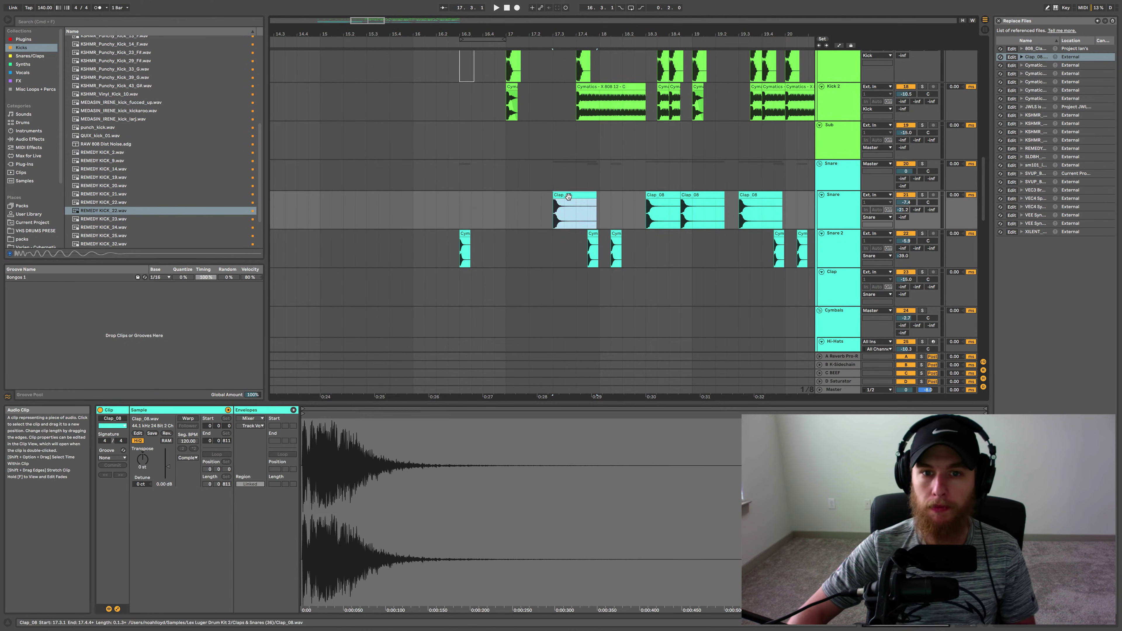
pyautogui.rightClick(457, 491)
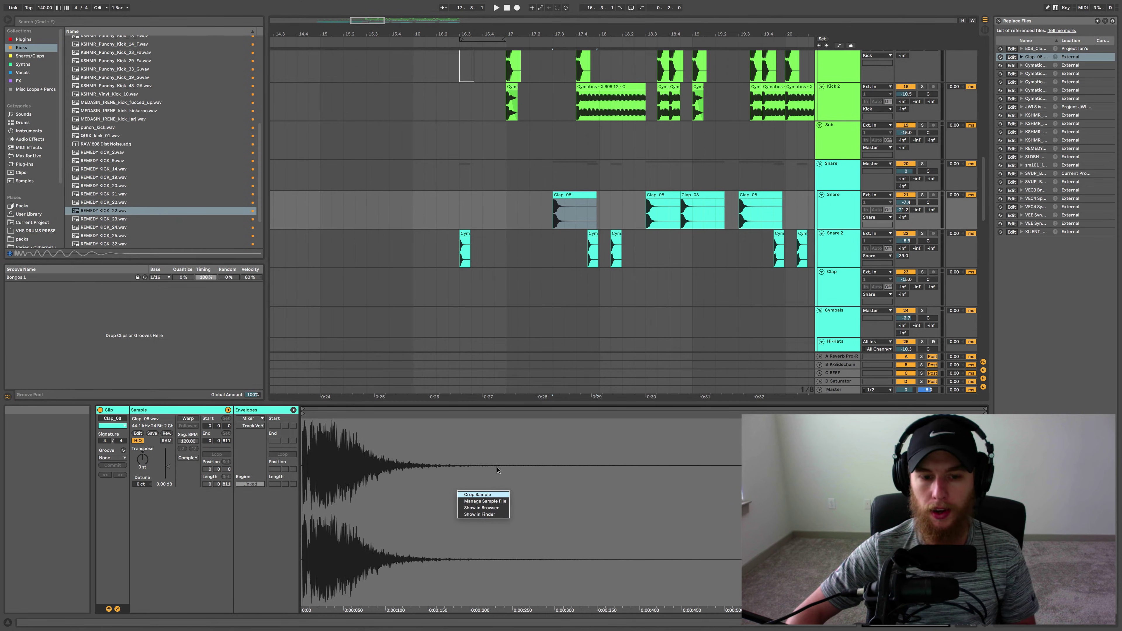
pyautogui.click(498, 502)
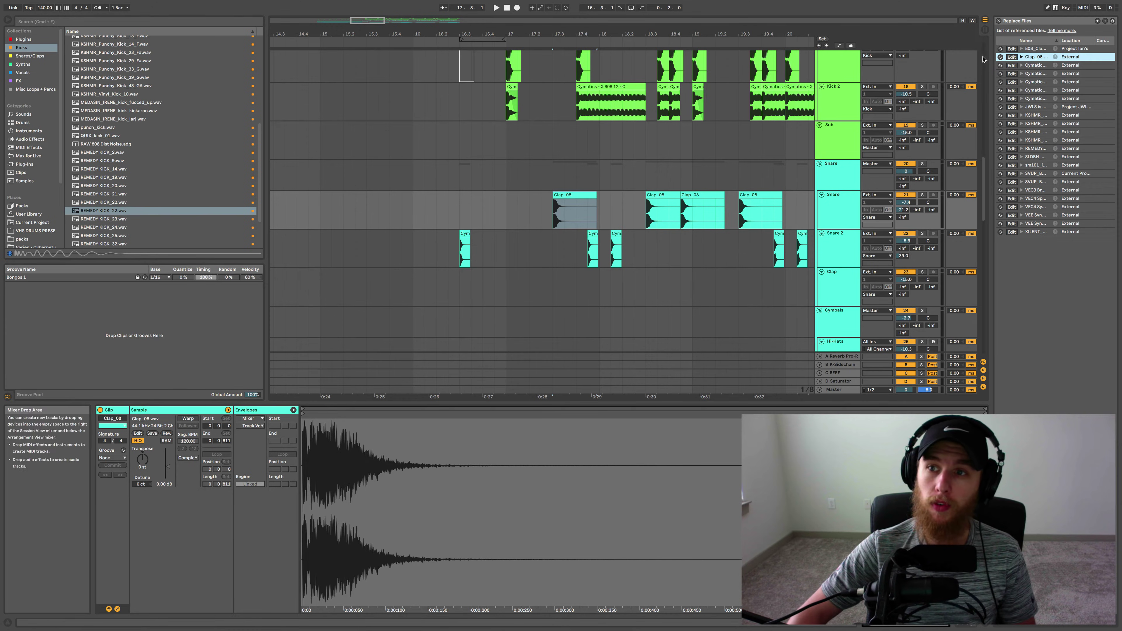
pyautogui.click(1000, 56)
# - Audition snares in the Snares/Claps collection and replace the Clap_08 sample with DECAP_snare_one_shot_rift.wav
pyautogui.scroll(2, 31, 48)
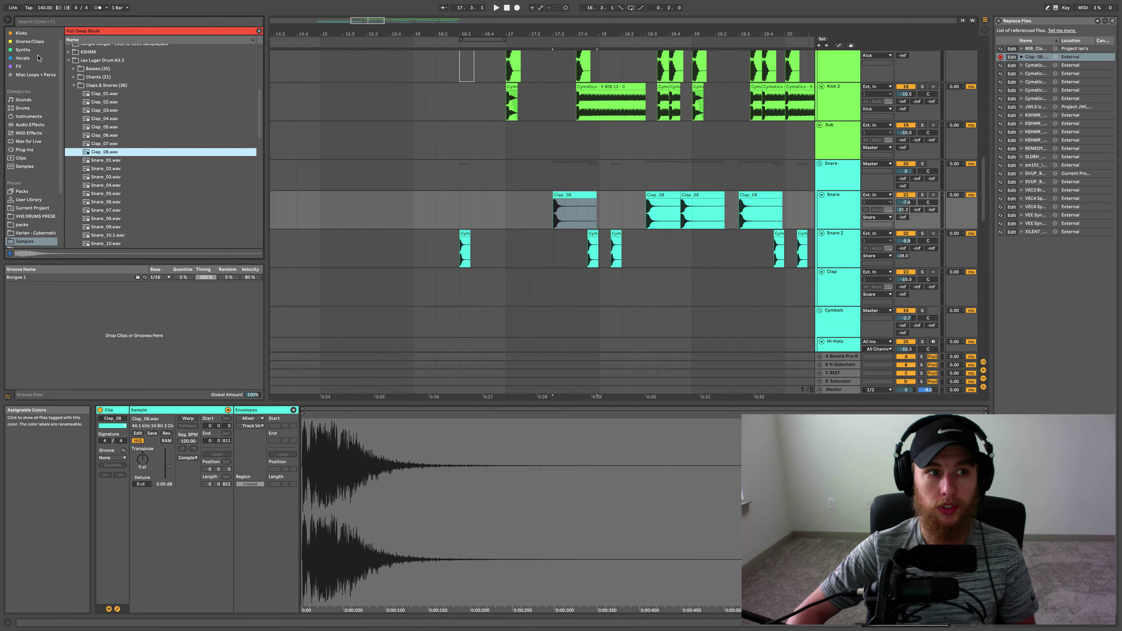
pyautogui.click(25, 54)
pyautogui.click(103, 99)
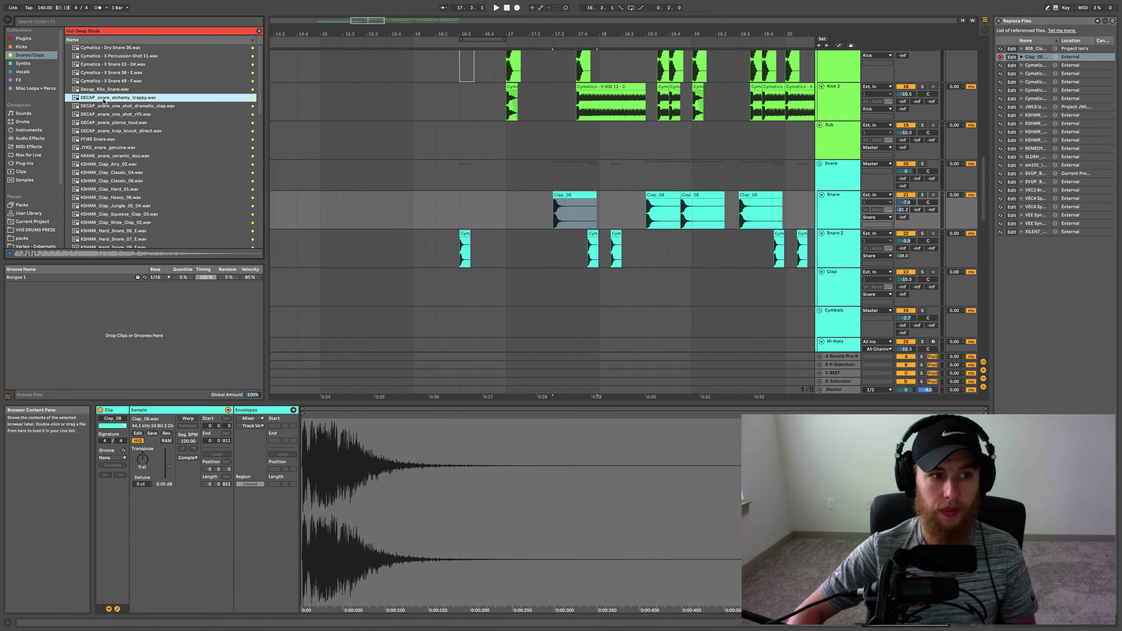
pyautogui.press('Down')
pyautogui.press('Down')
pyautogui.press('Down')
pyautogui.press('Up')
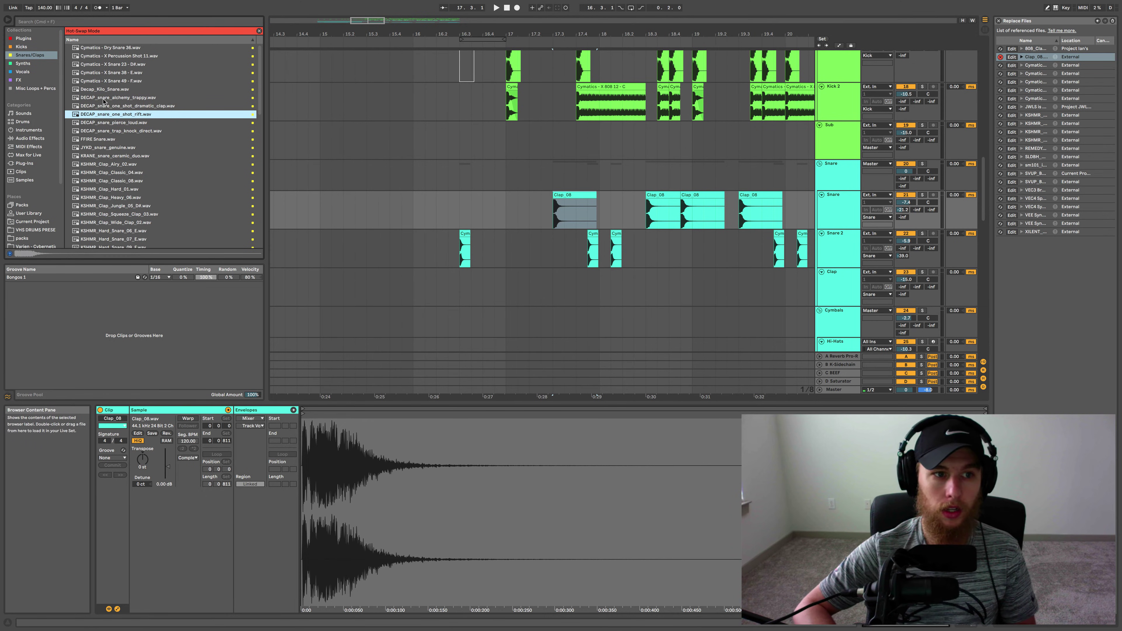
pyautogui.press('Return')
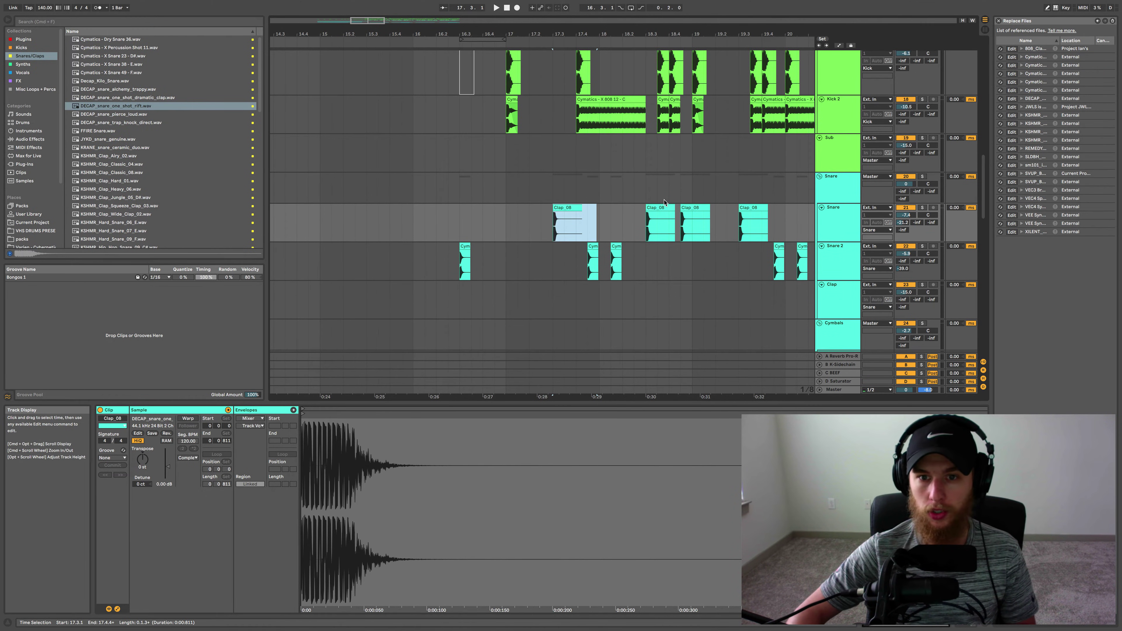
# - Play the drop from bar 17 with the swapped snare and set the Snare track's volume to -11.0 dB
pyautogui.click(666, 202)
pyautogui.hscroll(10, 761, 222)
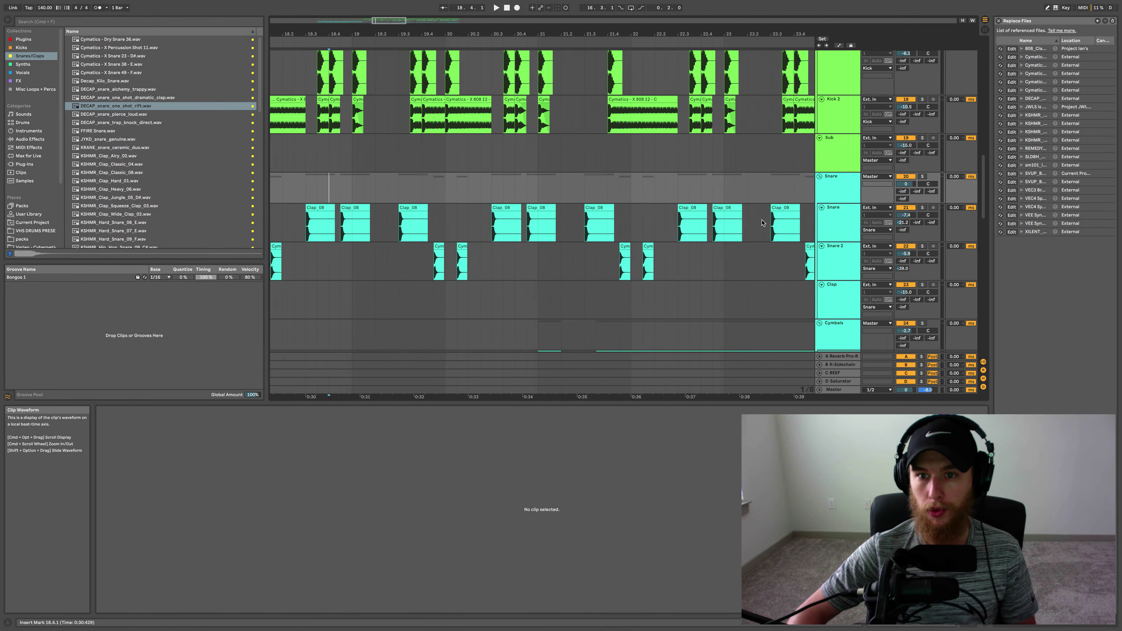
pyautogui.hscroll(3, 569, 239)
pyautogui.scroll(-10, 779, 229)
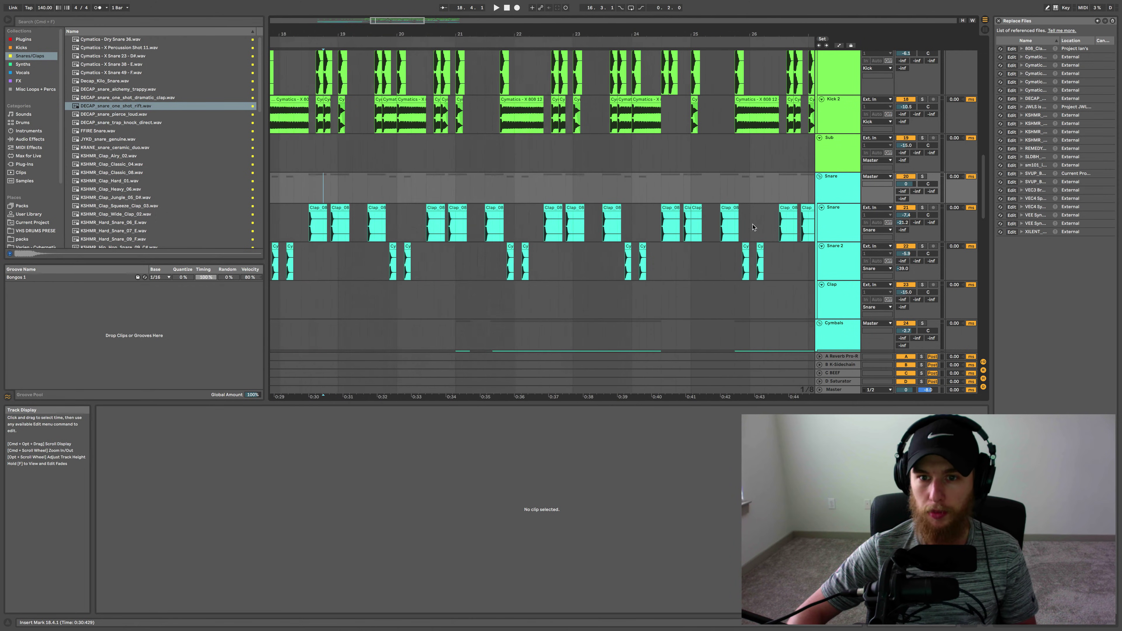
pyautogui.click(517, 220)
pyautogui.press('space')
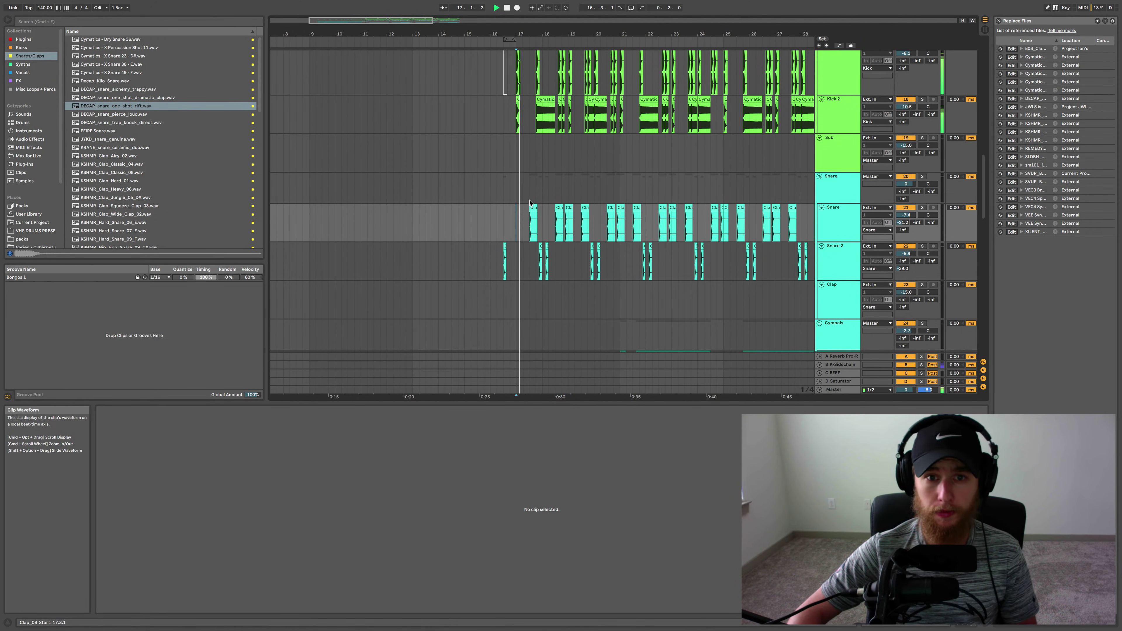
pyautogui.scroll(5, 566, 217)
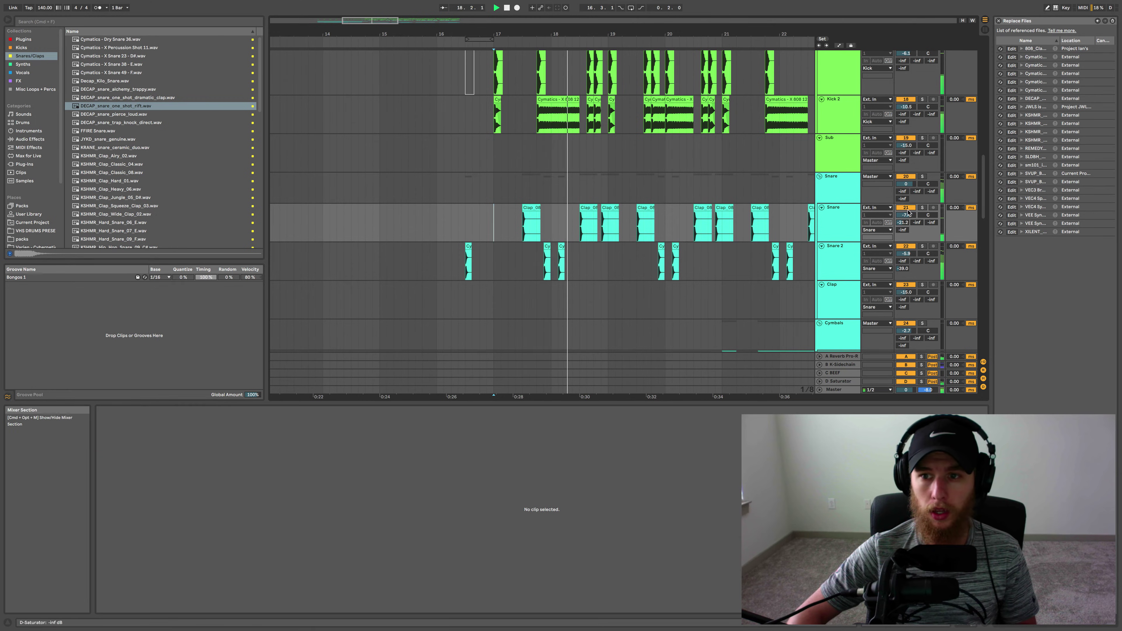
pyautogui.moveTo(905, 214); pyautogui.dragTo(909, 217)
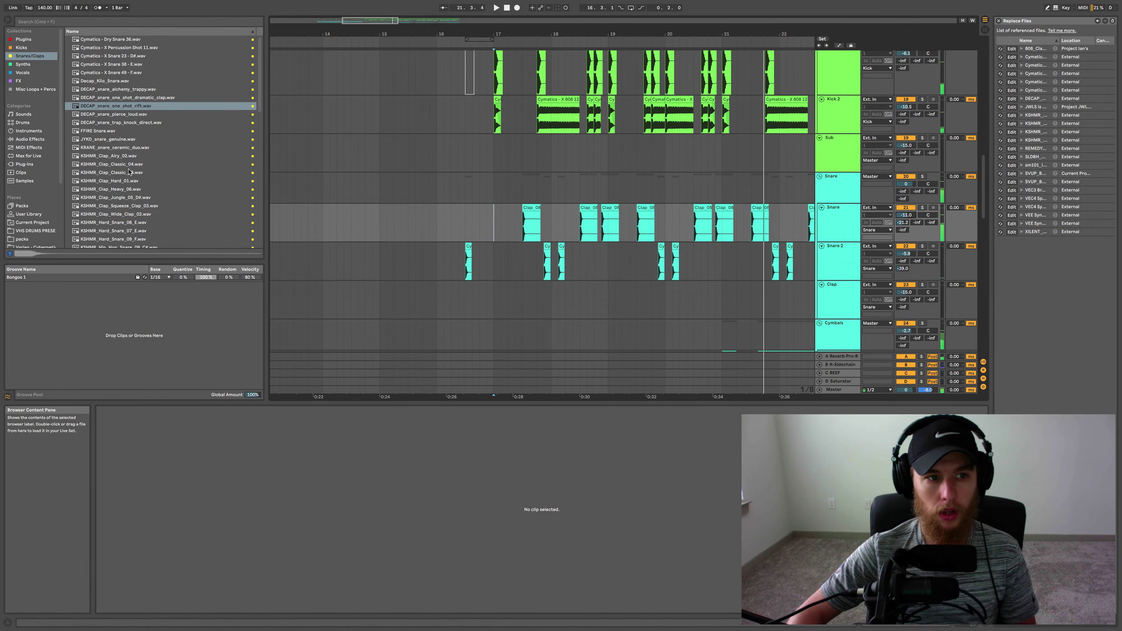
# - Locate the sample file of the Snare clip at bar 17 for management and start hot-swapping it again
pyautogui.scroll(-3, 133, 189)
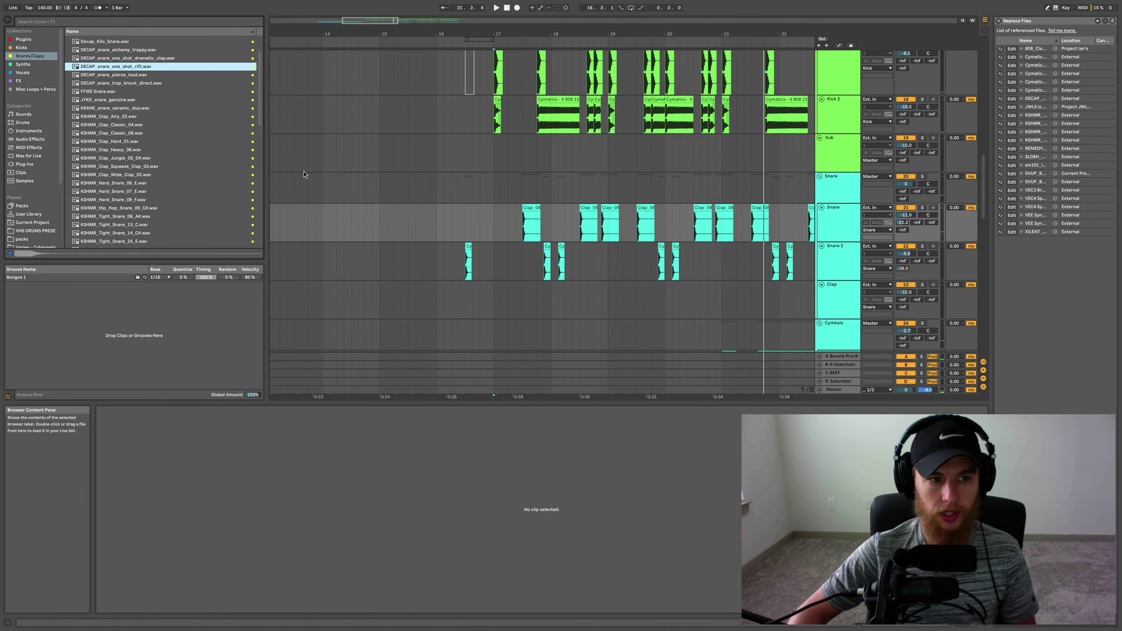
pyautogui.click(528, 209)
pyautogui.rightClick(434, 473)
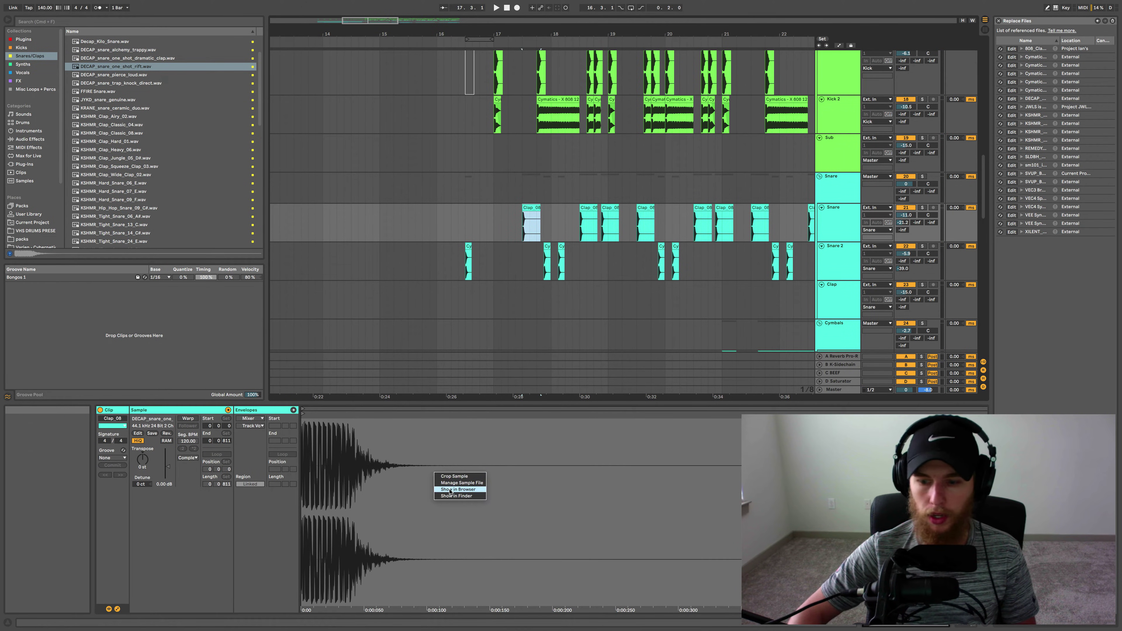
pyautogui.click(454, 487)
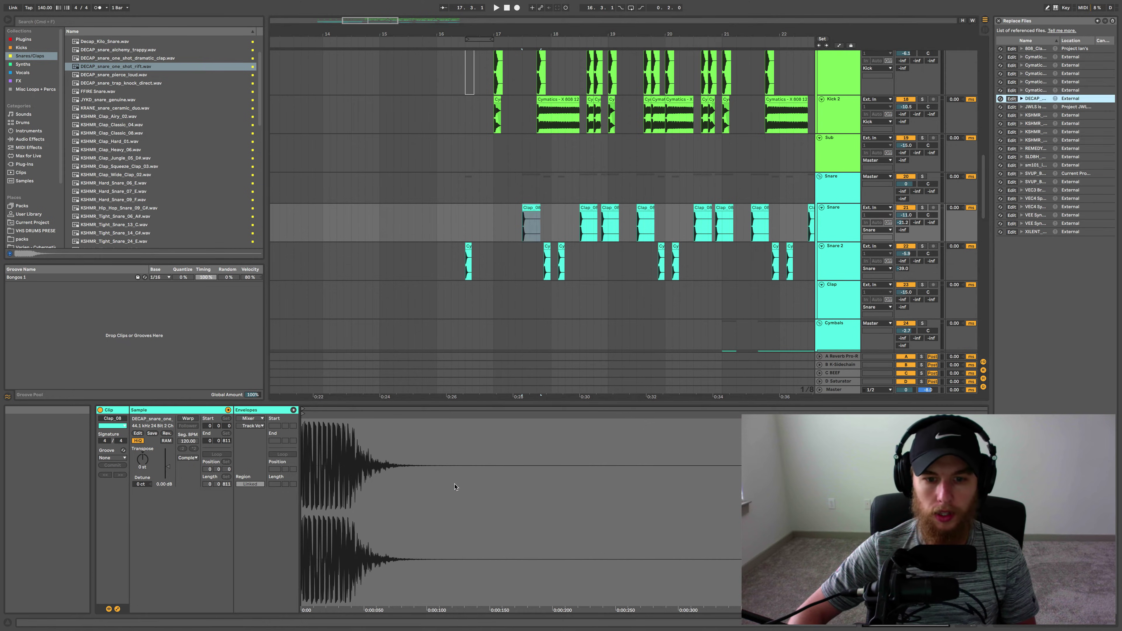
pyautogui.click(1001, 100)
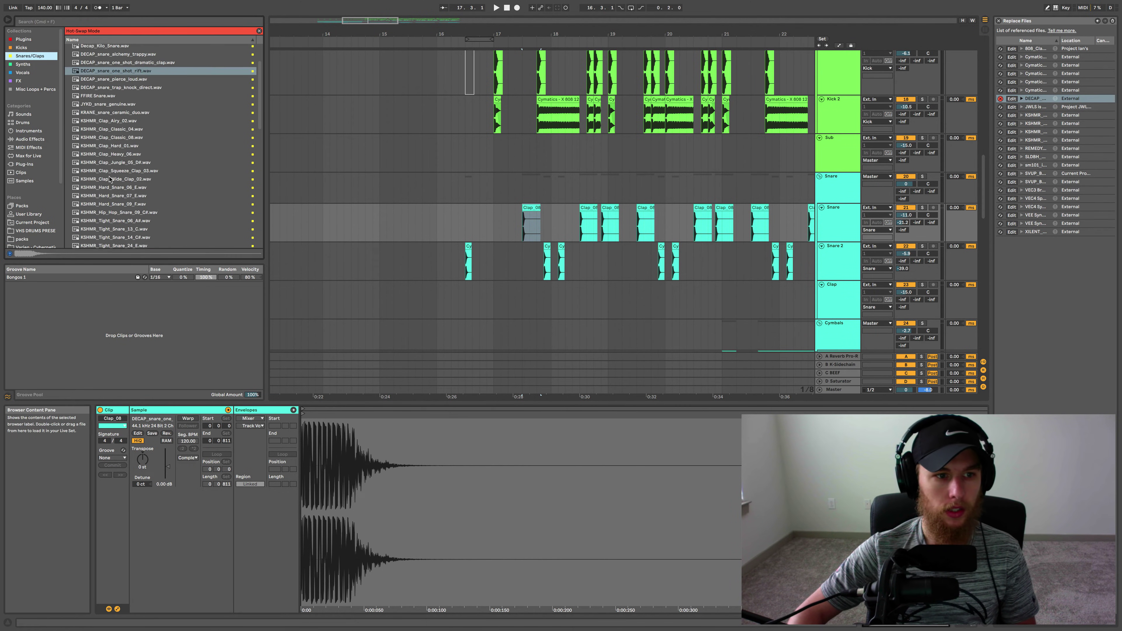
# - Audition further samples in the Snares/Claps collection and replace the Snare clips' sample with REMEDY SNARE_11.wav
pyautogui.scroll(-5, 109, 179)
pyautogui.click(110, 176)
pyautogui.press('Down')
pyautogui.press('Down')
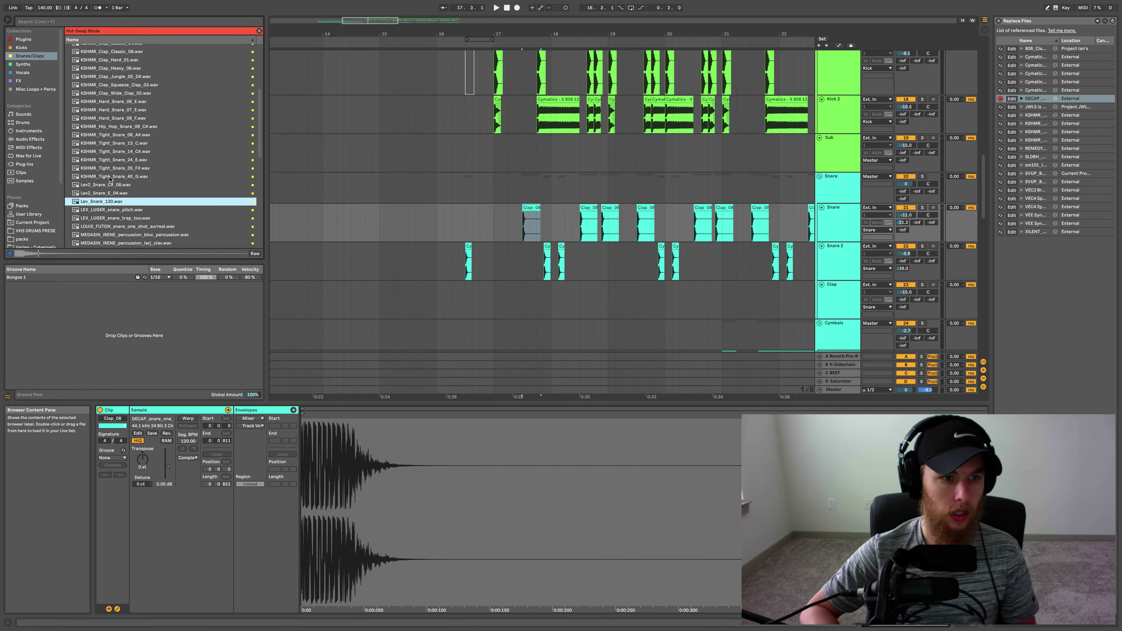
pyautogui.press('Down')
pyautogui.press('Down')
pyautogui.press('Down')
pyautogui.press('Down')
pyautogui.press('Down')
pyautogui.press('Down')
pyautogui.press('Down')
pyautogui.press('Down')
pyautogui.press('Down')
pyautogui.press('Down')
pyautogui.press('Down')
pyautogui.press('Down')
pyautogui.press('Down')
pyautogui.press('Down')
pyautogui.press('Down')
pyautogui.press('Down')
pyautogui.press('Down')
pyautogui.press('Down')
pyautogui.press('Down')
pyautogui.press('Down')
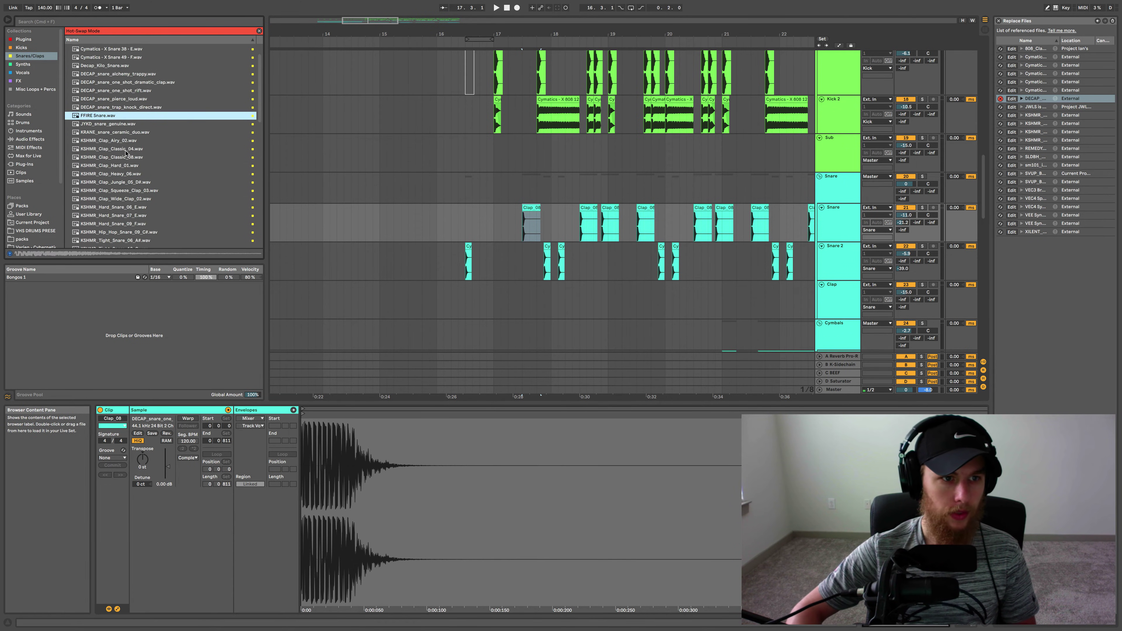
pyautogui.click(125, 123)
pyautogui.click(124, 116)
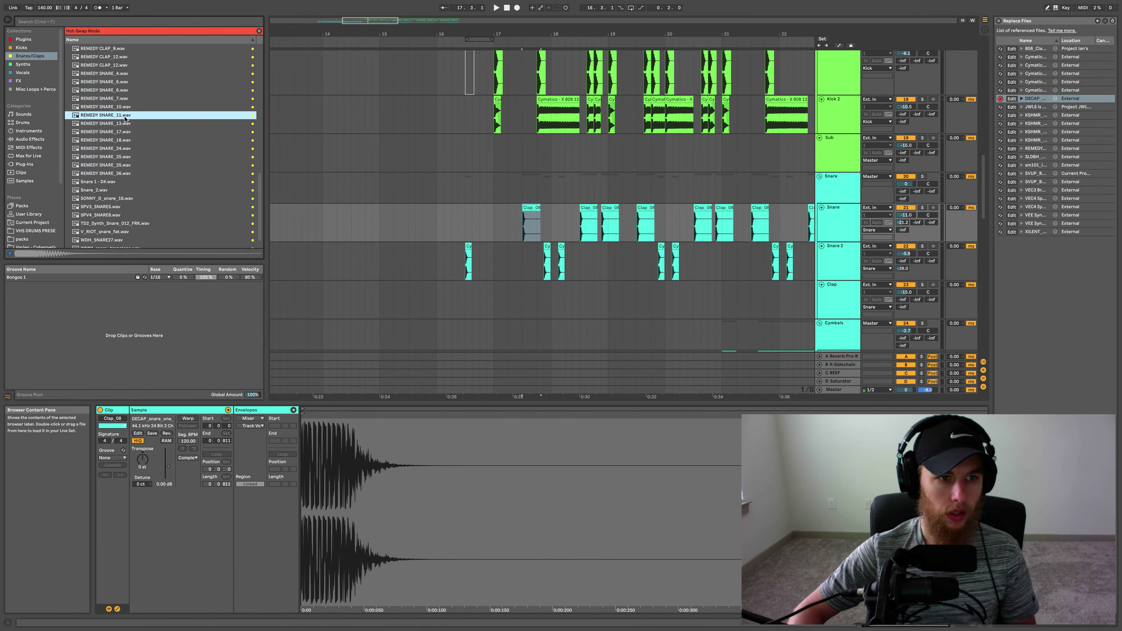
pyautogui.press('Return')
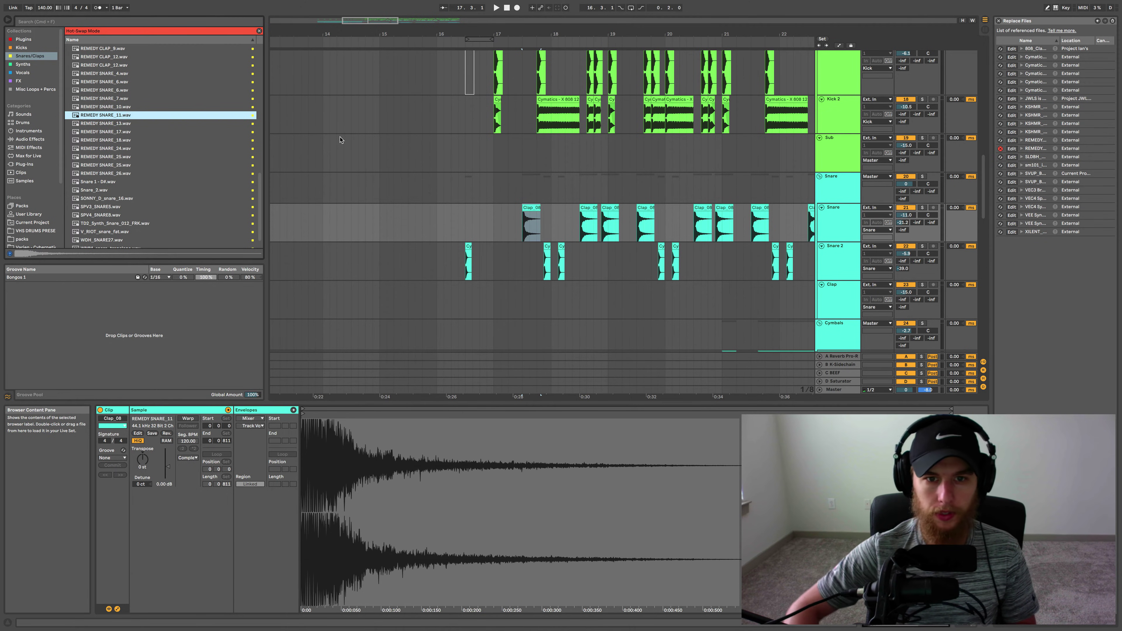
# - Play the drop from bar 16.3.3, set the Kick group's volume to -0.5 dB and raise the Kick 2 volume
pyautogui.click(474, 165)
pyautogui.press('space')
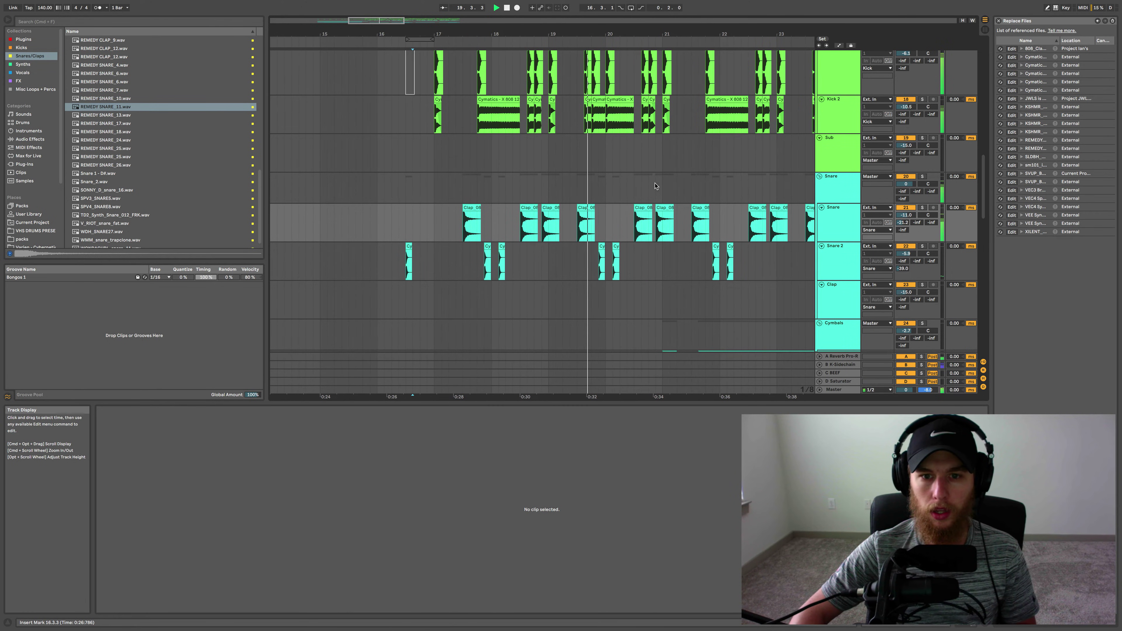
pyautogui.scroll(3, 763, 125)
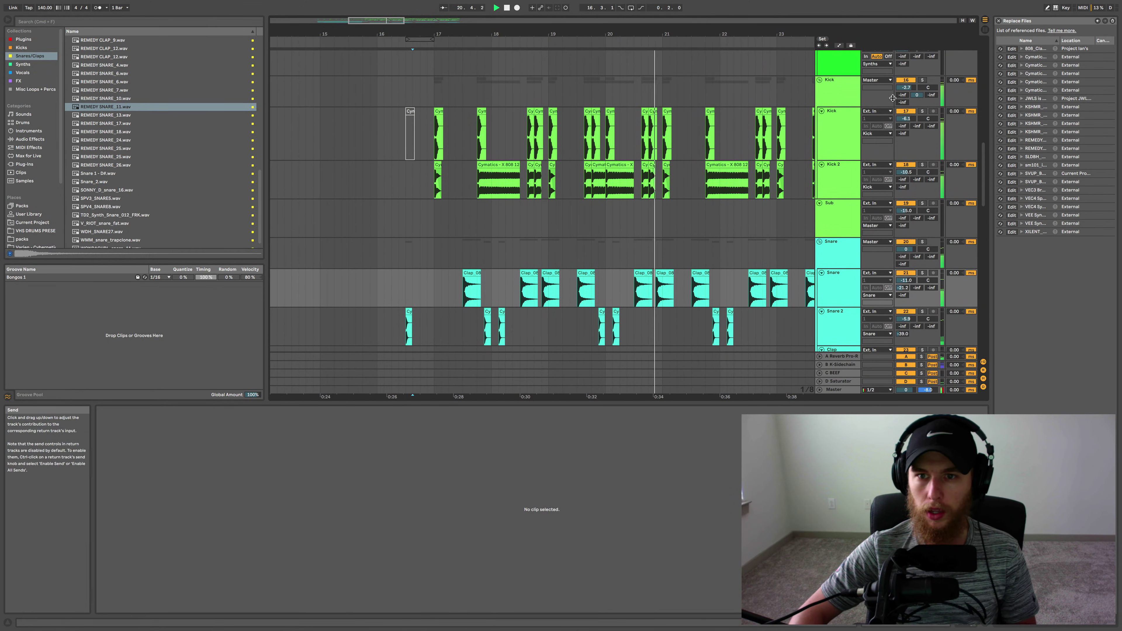
pyautogui.moveTo(905, 87); pyautogui.dragTo(905, 79)
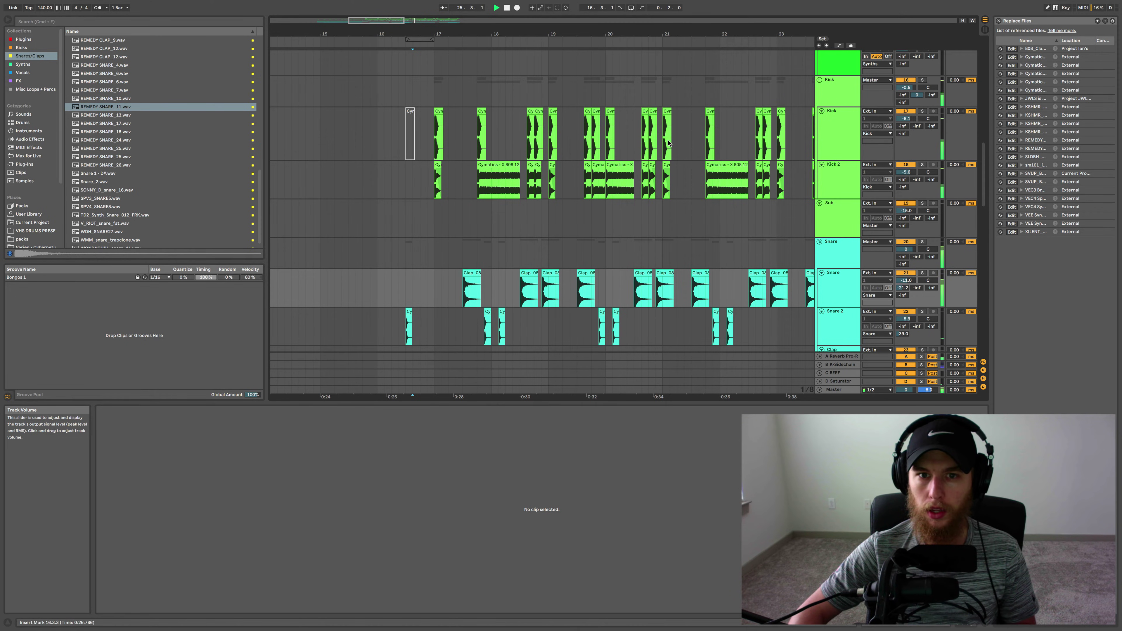
# - Replay the drop from just before bar 17 and review the synth tracks against the new drums
pyautogui.scroll(2, 663, 142)
pyautogui.scroll(-5, 658, 140)
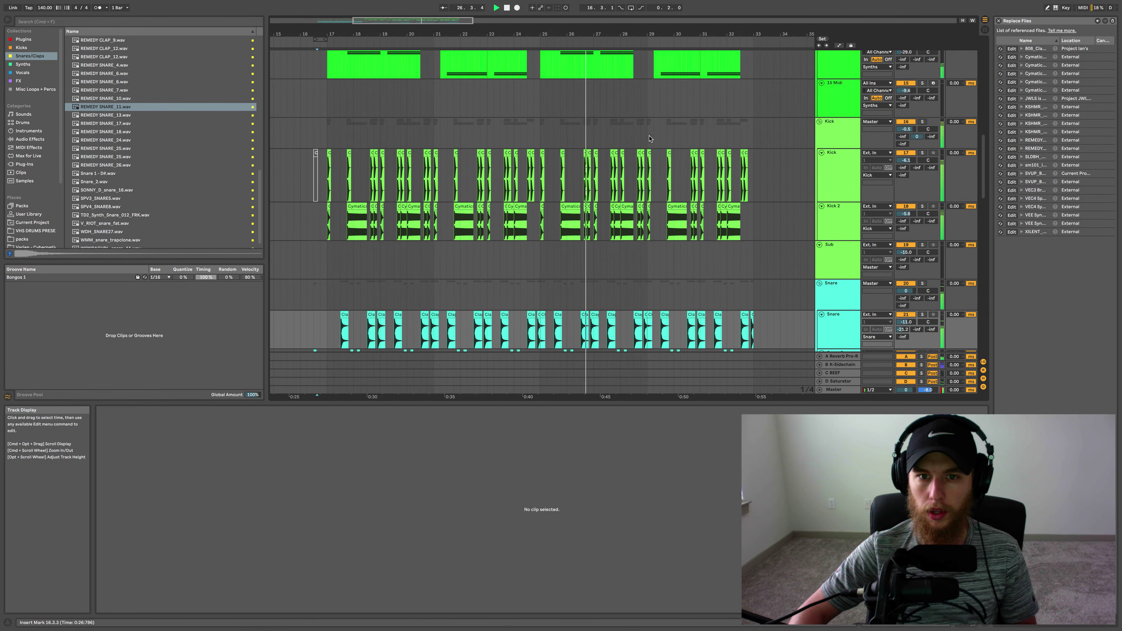
pyautogui.scroll(12, 649, 138)
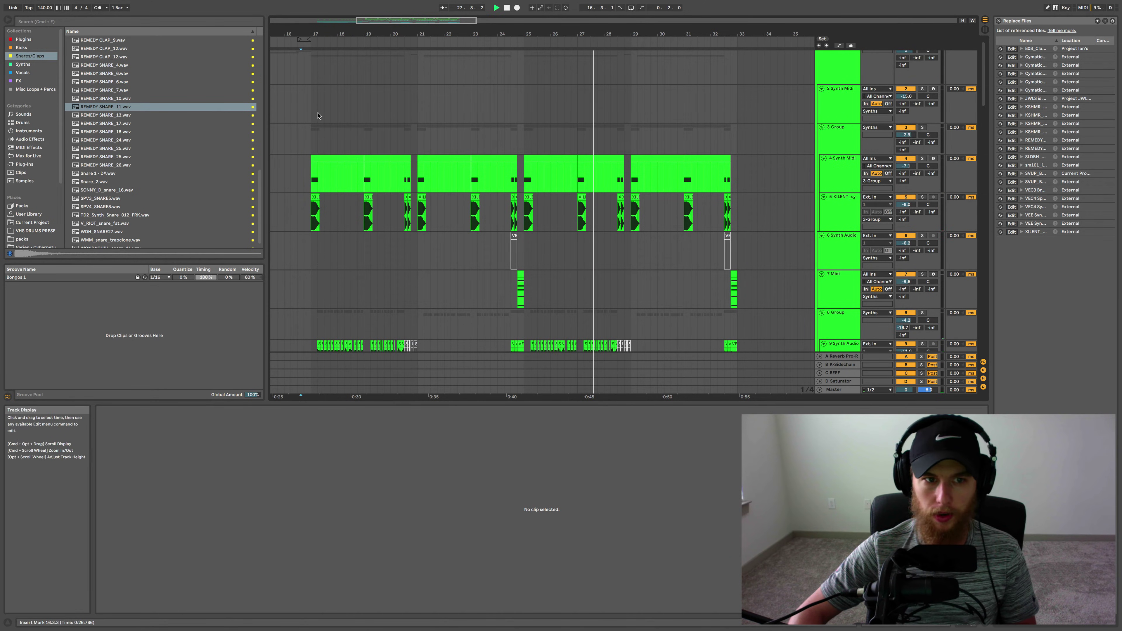
pyautogui.click(305, 141)
pyautogui.press('space')
pyautogui.scroll(-15, 360, 163)
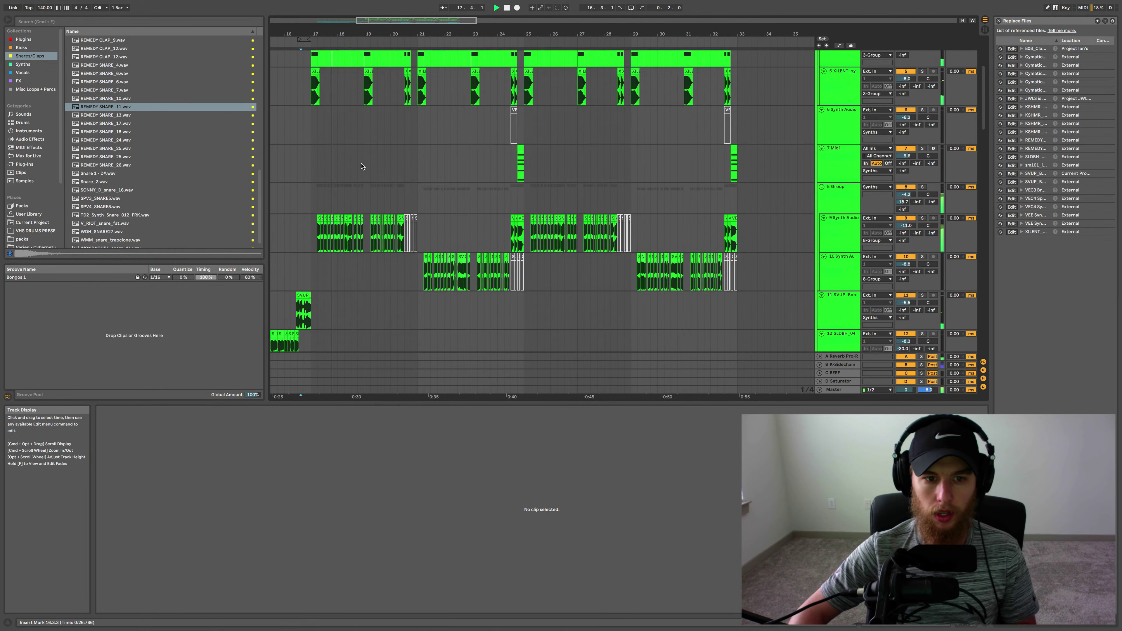
# - Review the kick, snare and synth tracks while the drop plays, and place the insert marker at the start of bar 17
pyautogui.scroll(-10, 364, 165)
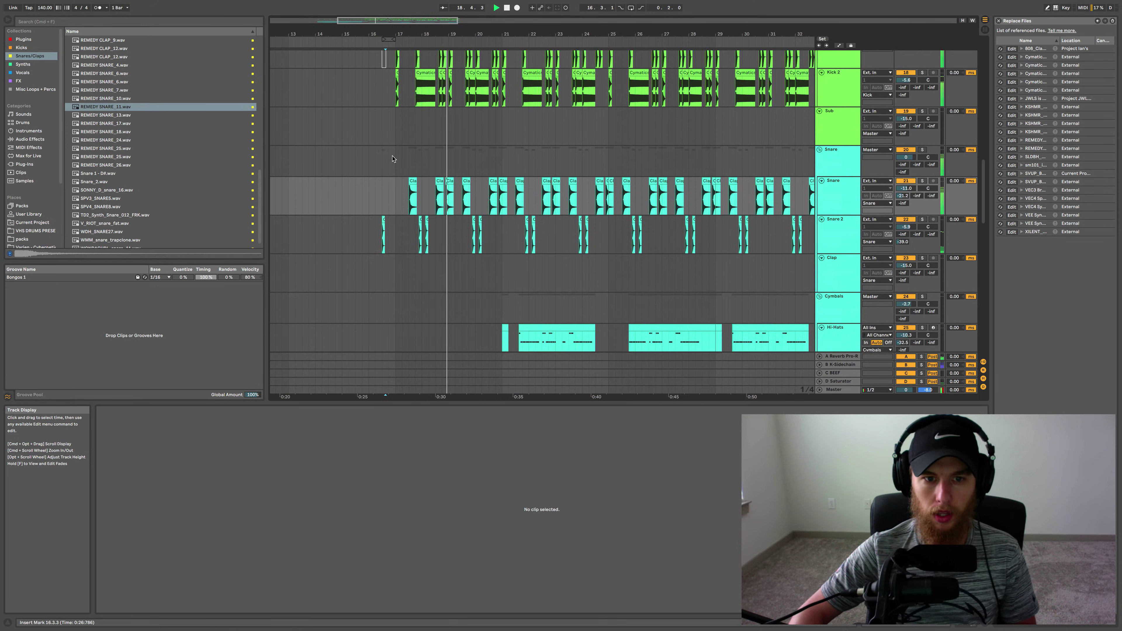
pyautogui.scroll(12, 451, 136)
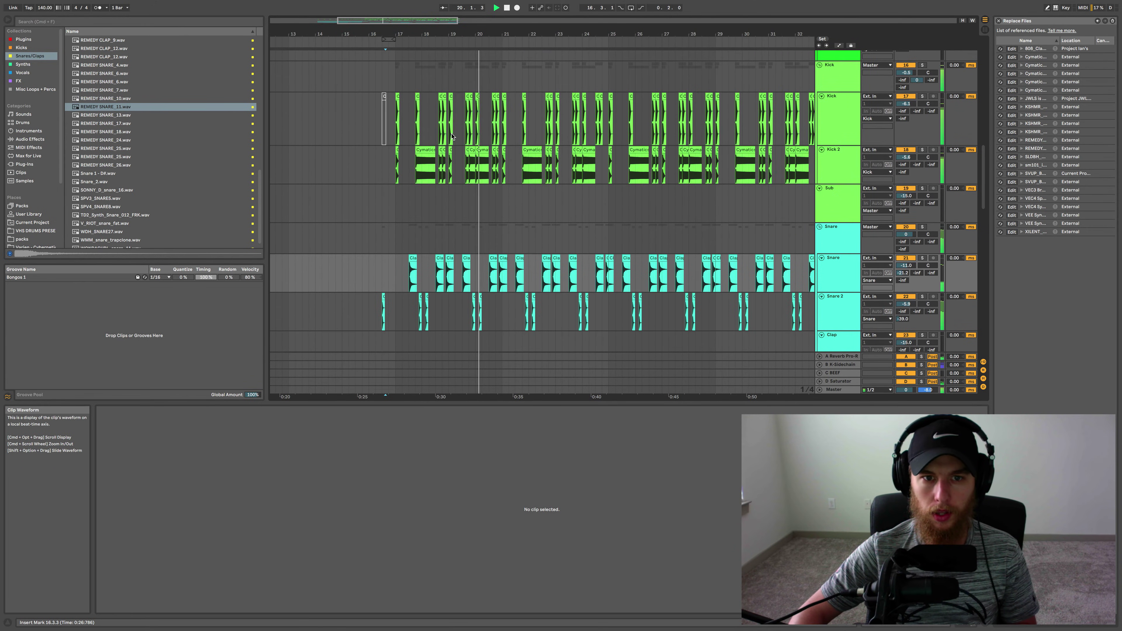
pyautogui.hscroll(-5, 452, 136)
pyautogui.hscroll(4, 453, 136)
pyautogui.scroll(8, 454, 137)
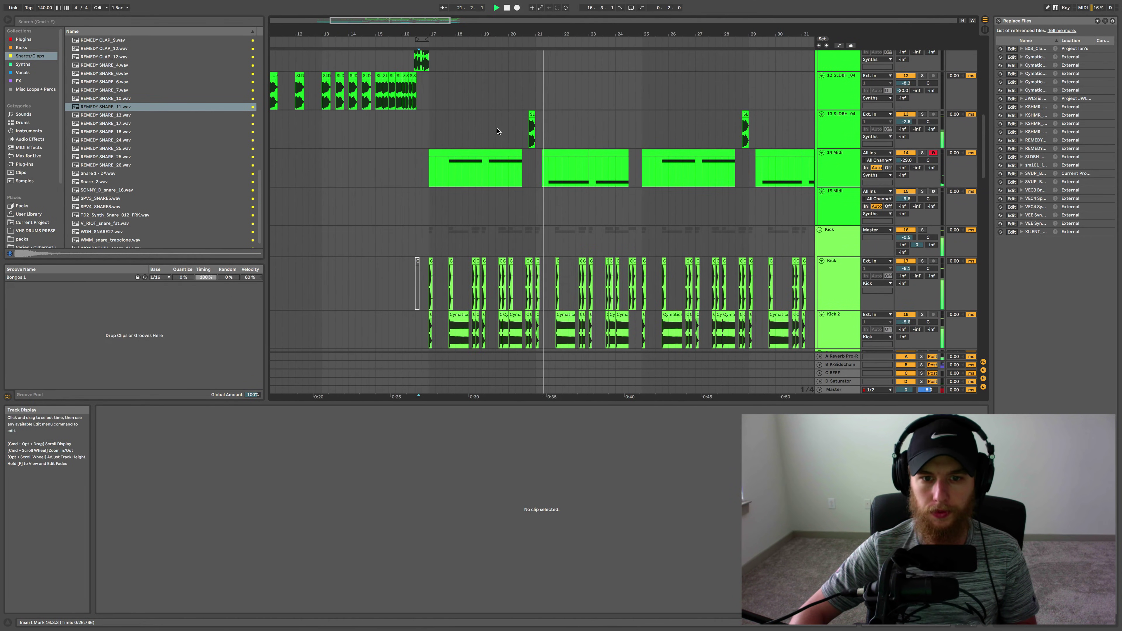
pyautogui.scroll(-5, 554, 182)
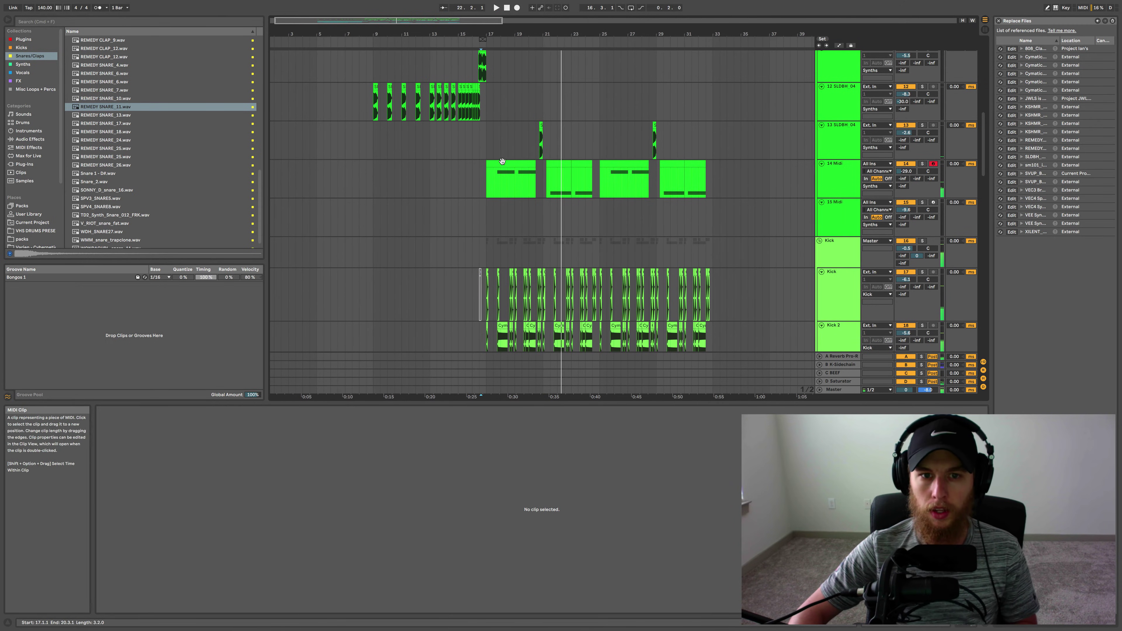
pyautogui.click(484, 131)
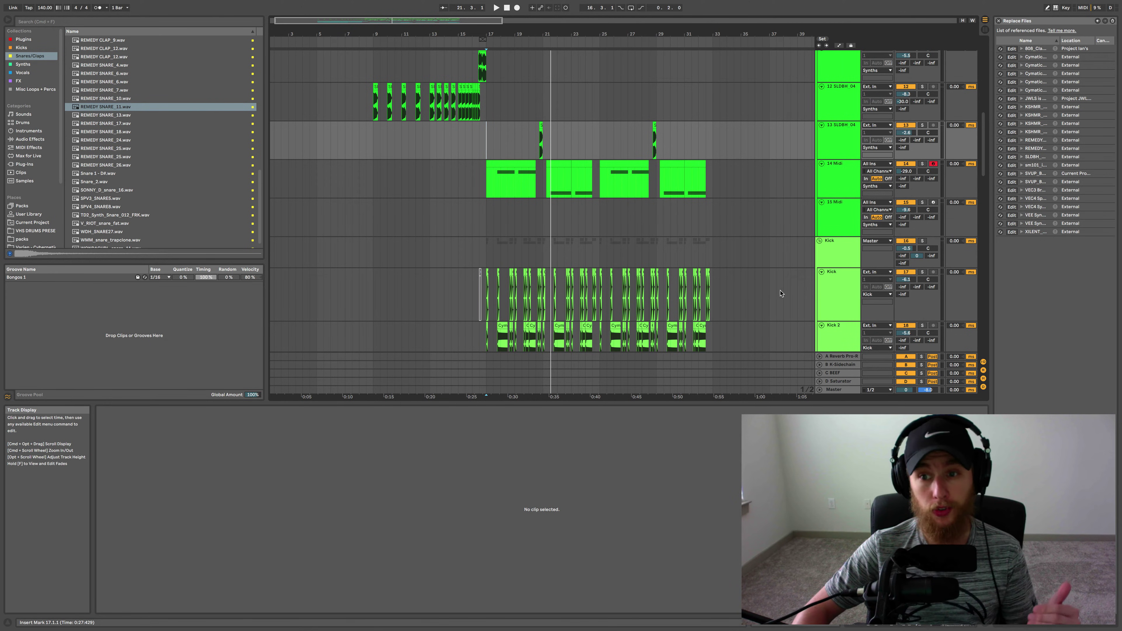
pyautogui.scroll(3, 488, 218)
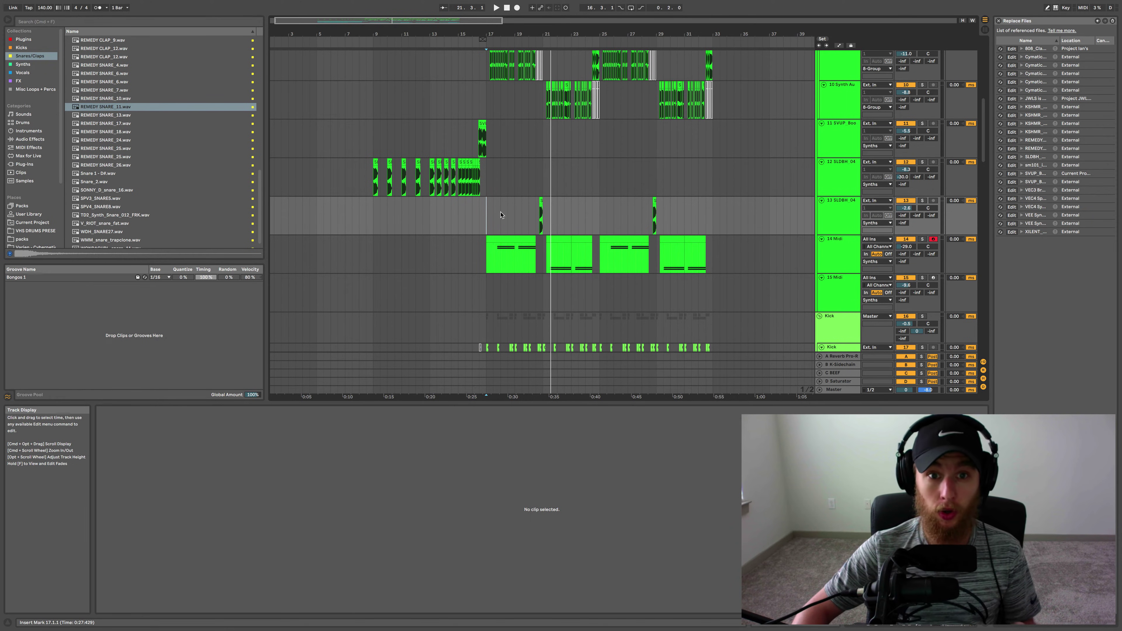
pyautogui.hscroll(3, 501, 215)
pyautogui.scroll(1, 508, 208)
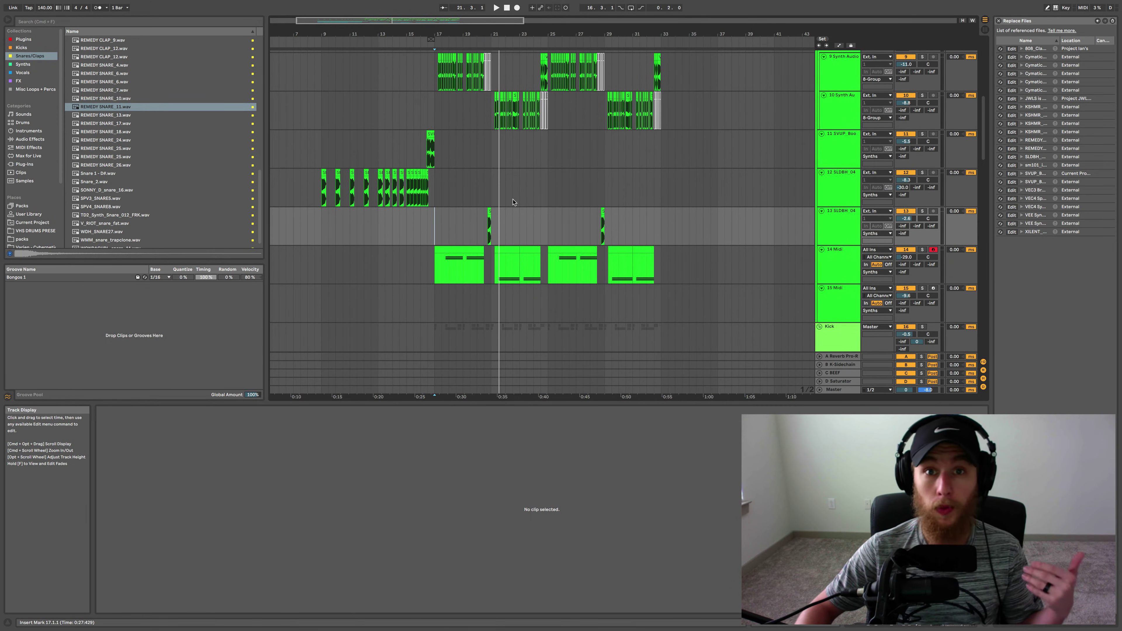
pyautogui.scroll(5, 420, 204)
pyautogui.click(435, 199)
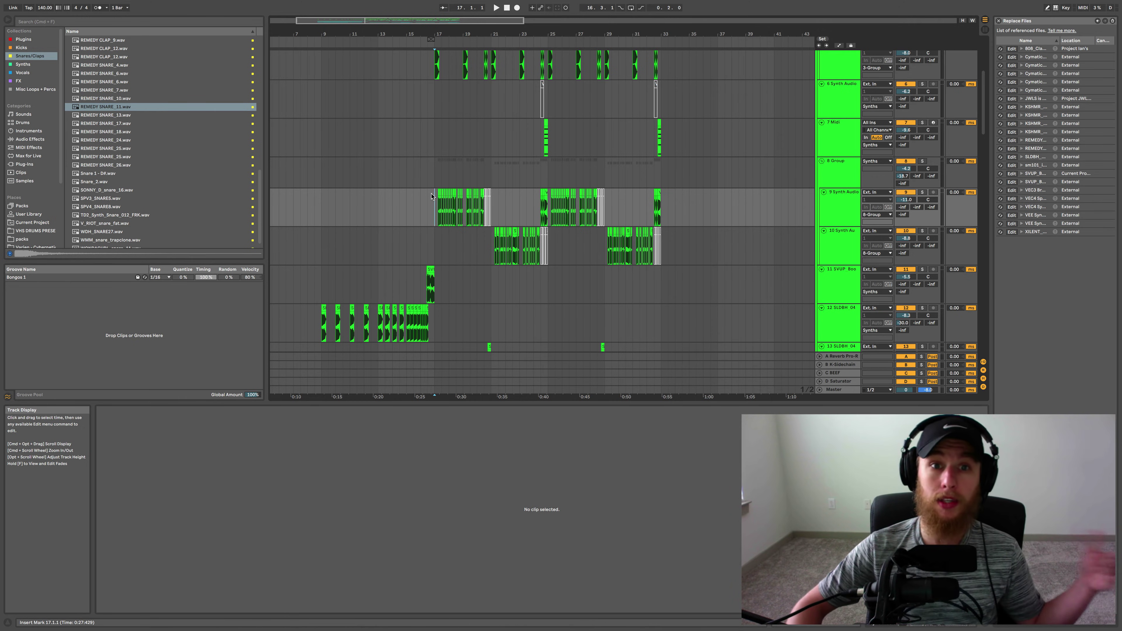
# - Lower the Riser, Sweep and Impacts track volumes together, bringing the Riser to -12.8 dB
pyautogui.scroll(-15, 432, 196)
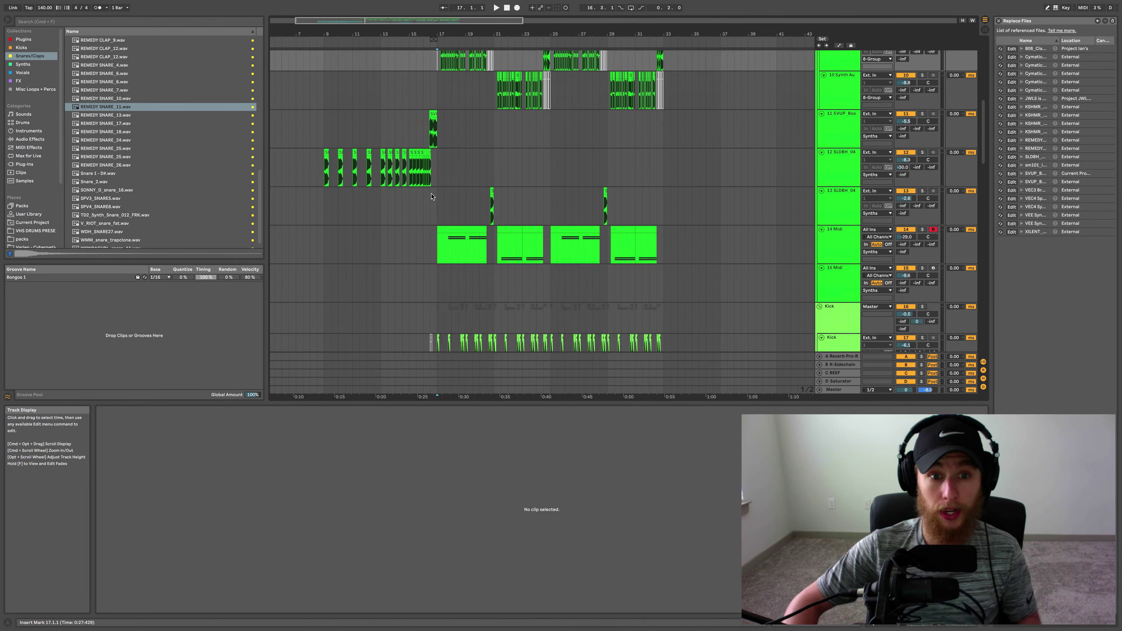
pyautogui.scroll(-18, 431, 197)
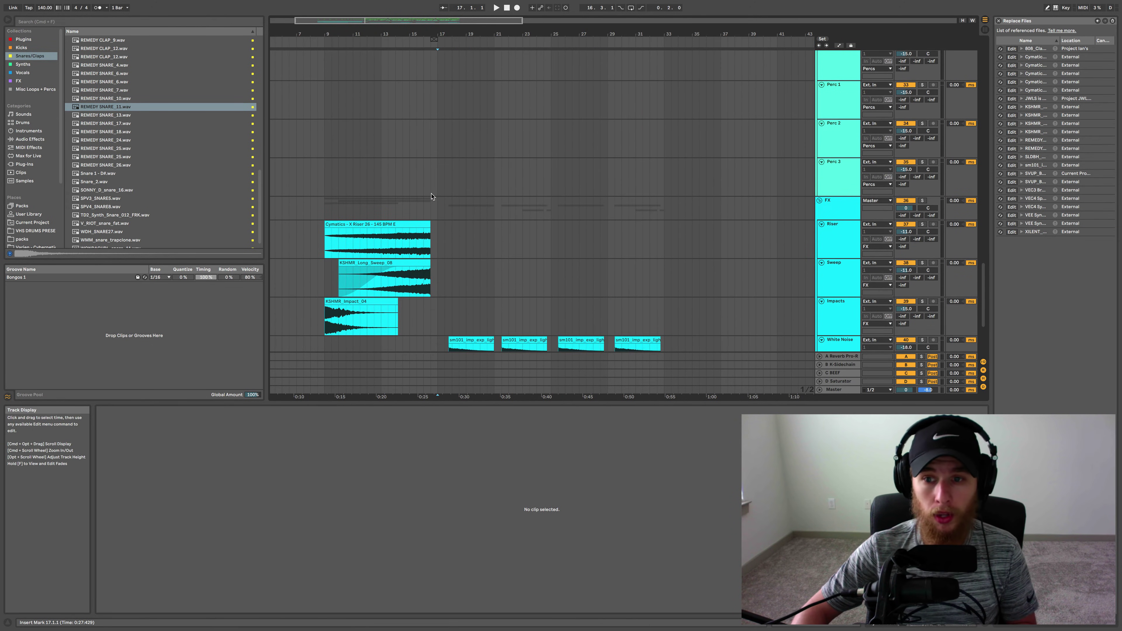
pyautogui.scroll(-2, 429, 194)
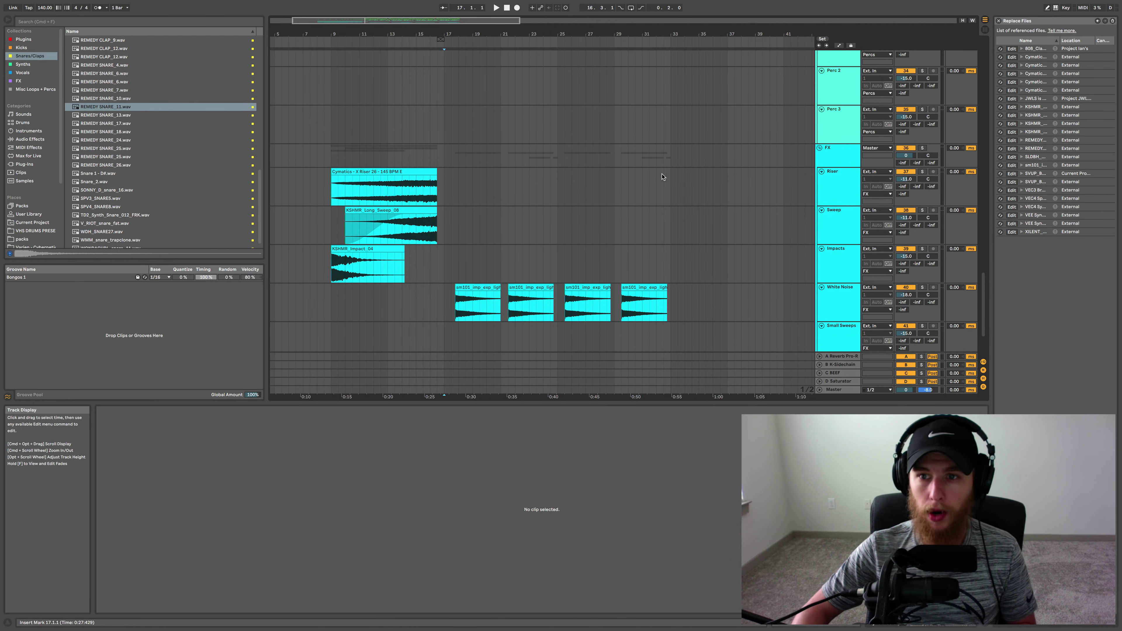
pyautogui.click(854, 202)
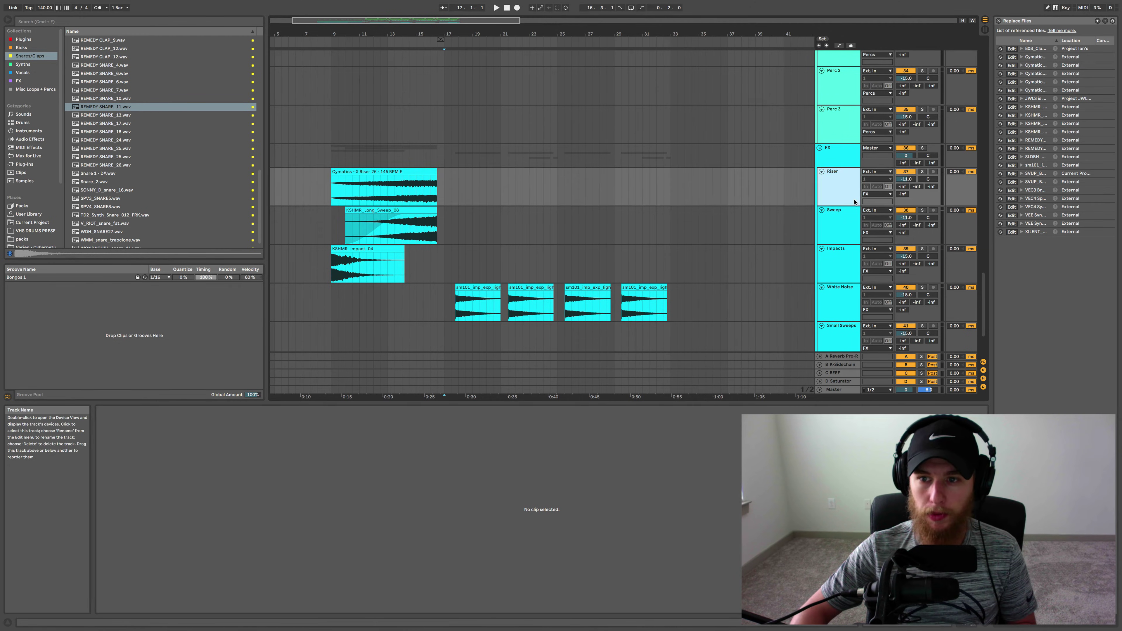
pyautogui.keyDown('shift'); pyautogui.click(847, 261); pyautogui.keyUp('shift')
pyautogui.moveTo(905, 179); pyautogui.dragTo(905, 184)
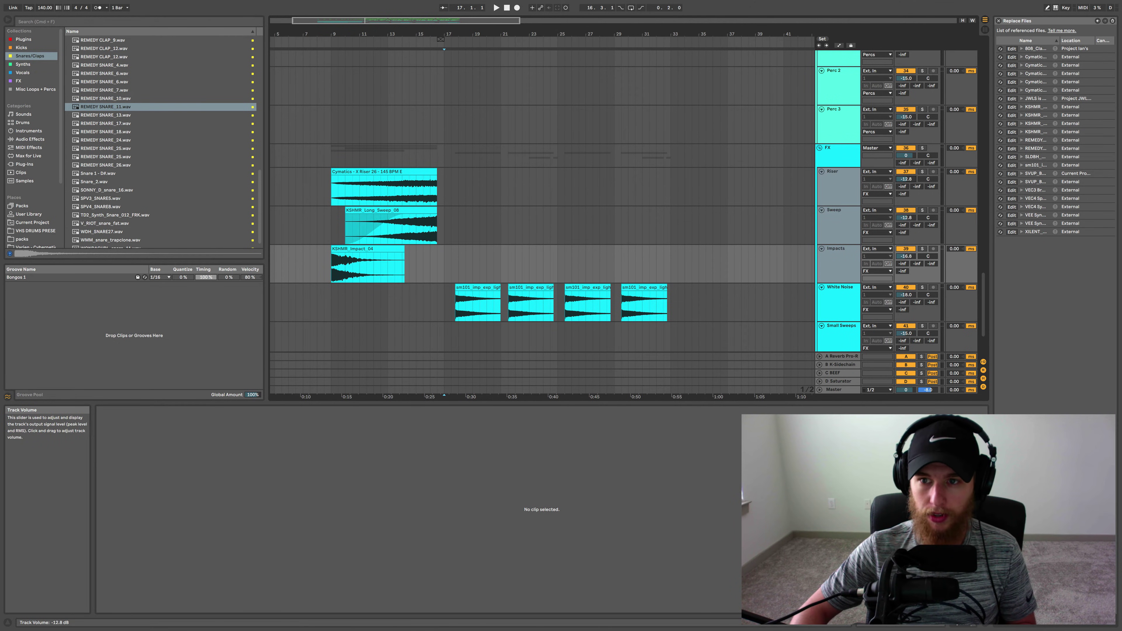
# - Lower the Build Kick and Build Snare volumes together, bringing the Build Kick to -14.0 dB
pyautogui.scroll(10, 514, 150)
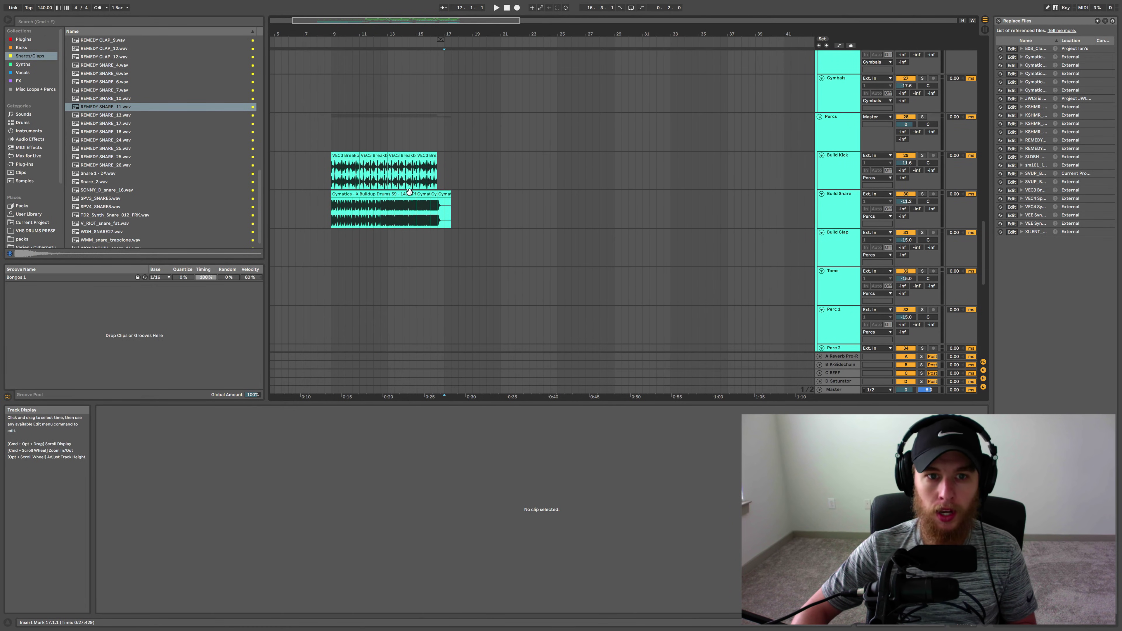
pyautogui.click(833, 215)
pyautogui.keyDown('shift'); pyautogui.click(842, 175); pyautogui.keyUp('shift')
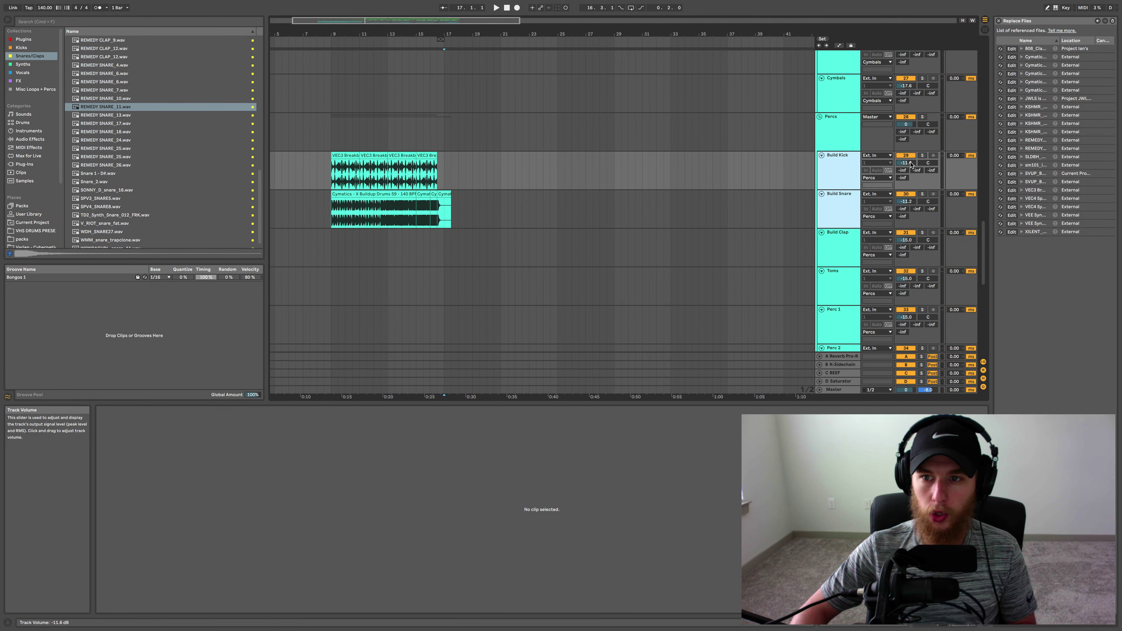
pyautogui.moveTo(906, 163); pyautogui.dragTo(905, 169)
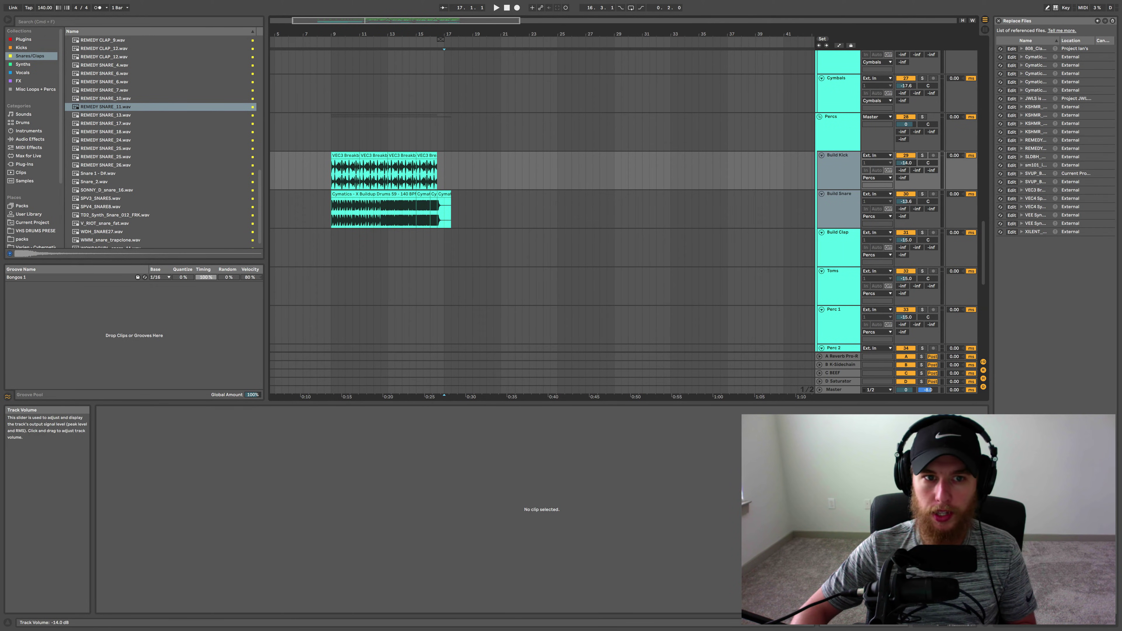
# - Play the build-up from bar 9, set the 12 SLDBH track's volume to -11.4 dB and raise its first send to -17.5 dB
pyautogui.click(330, 130)
pyautogui.scroll(8, 355, 127)
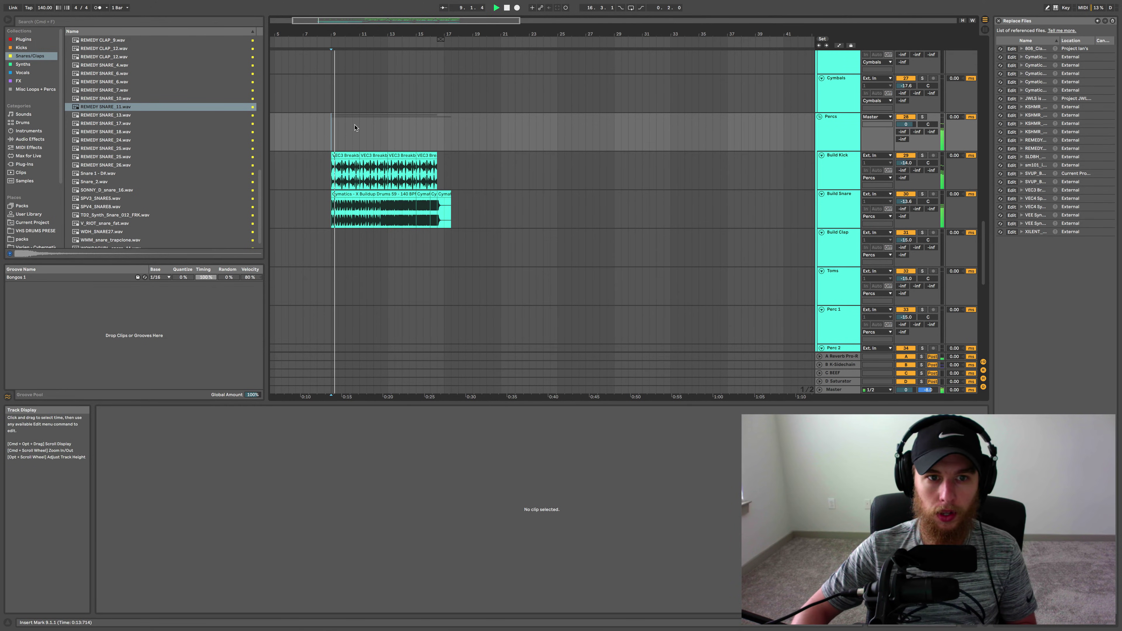
pyautogui.scroll(15, 355, 128)
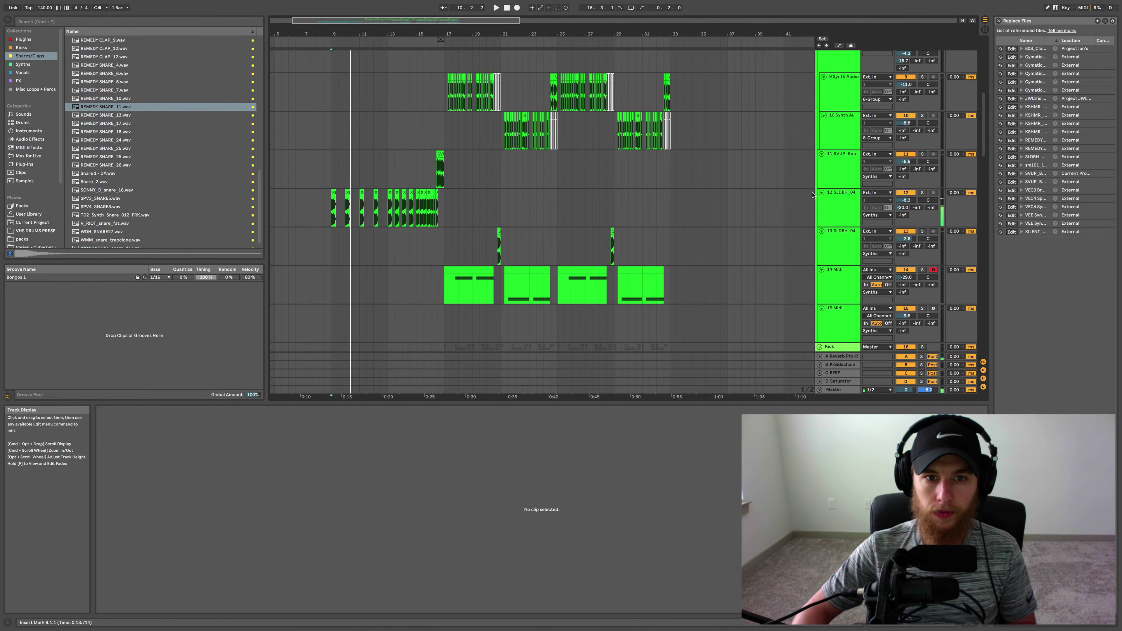
pyautogui.moveTo(905, 200); pyautogui.dragTo(905, 201)
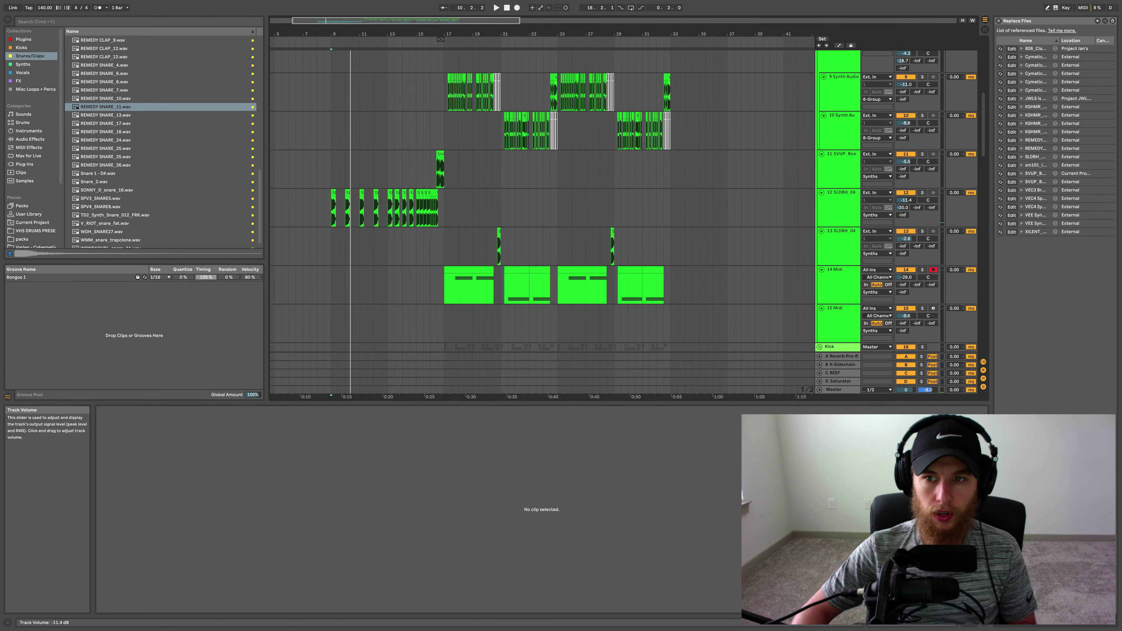
pyautogui.moveTo(904, 208); pyautogui.dragTo(906, 205)
pyautogui.press('space')
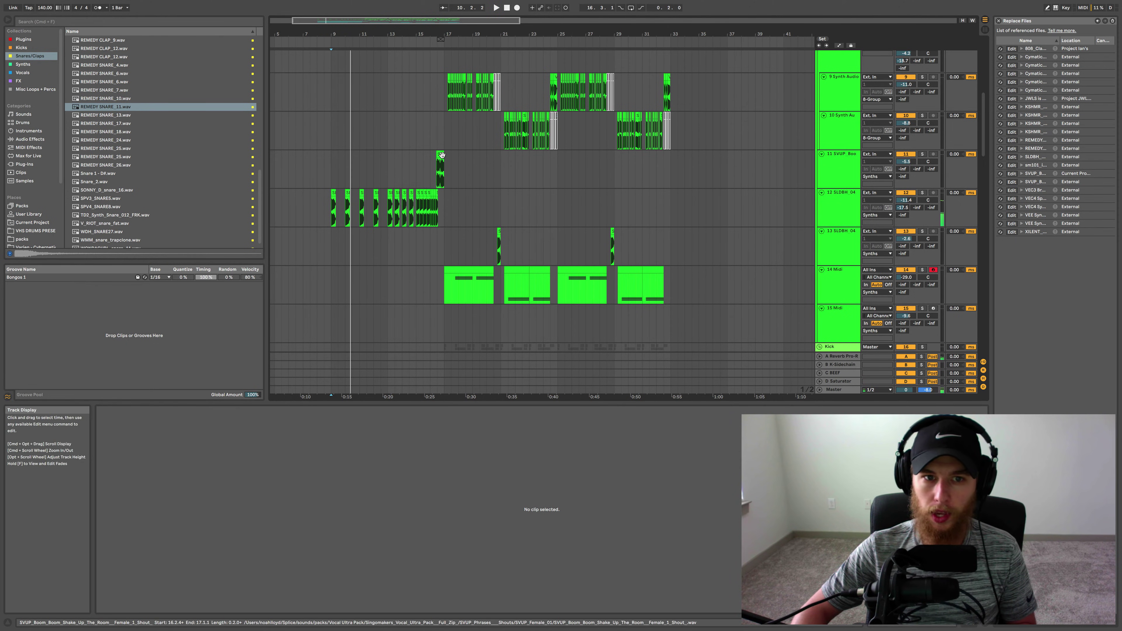
# - Set the 11 SVUP Boom vocal track's volume to -9.0 dB and play from bar 16 to check it
pyautogui.press('space')
pyautogui.click(909, 163)
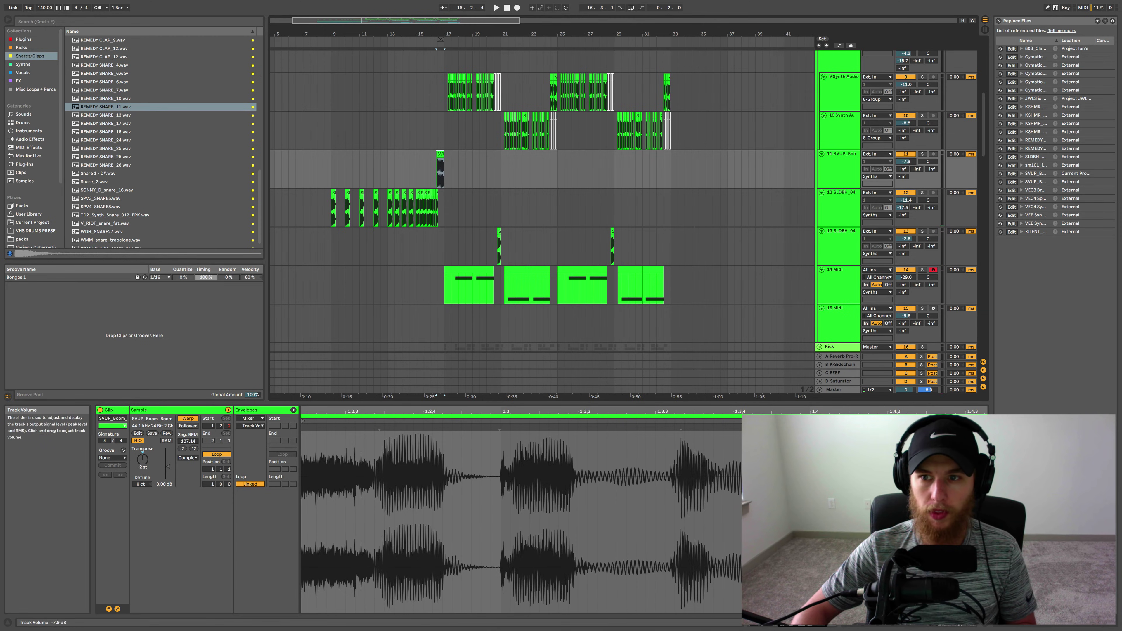
pyautogui.moveTo(908, 163); pyautogui.dragTo(909, 165)
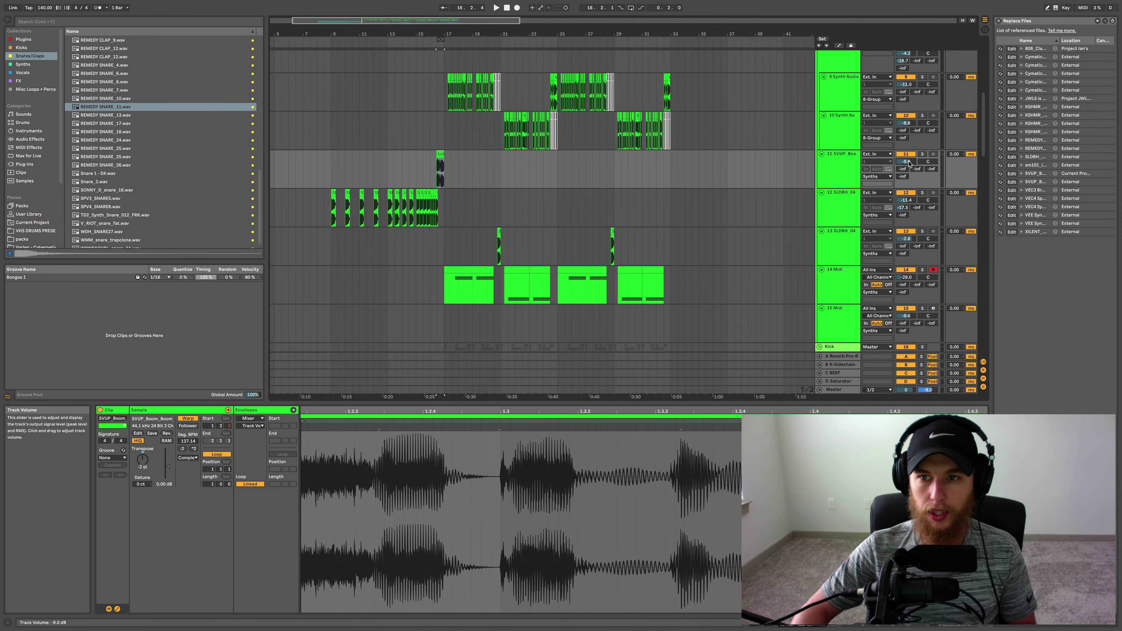
pyautogui.click(433, 171)
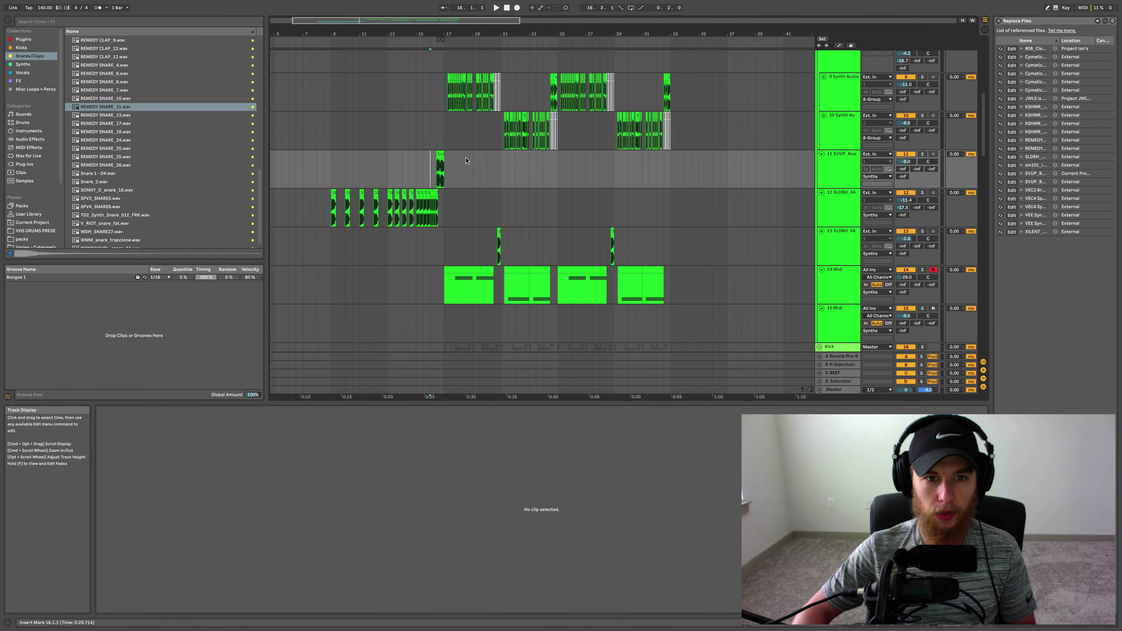
pyautogui.press('space')
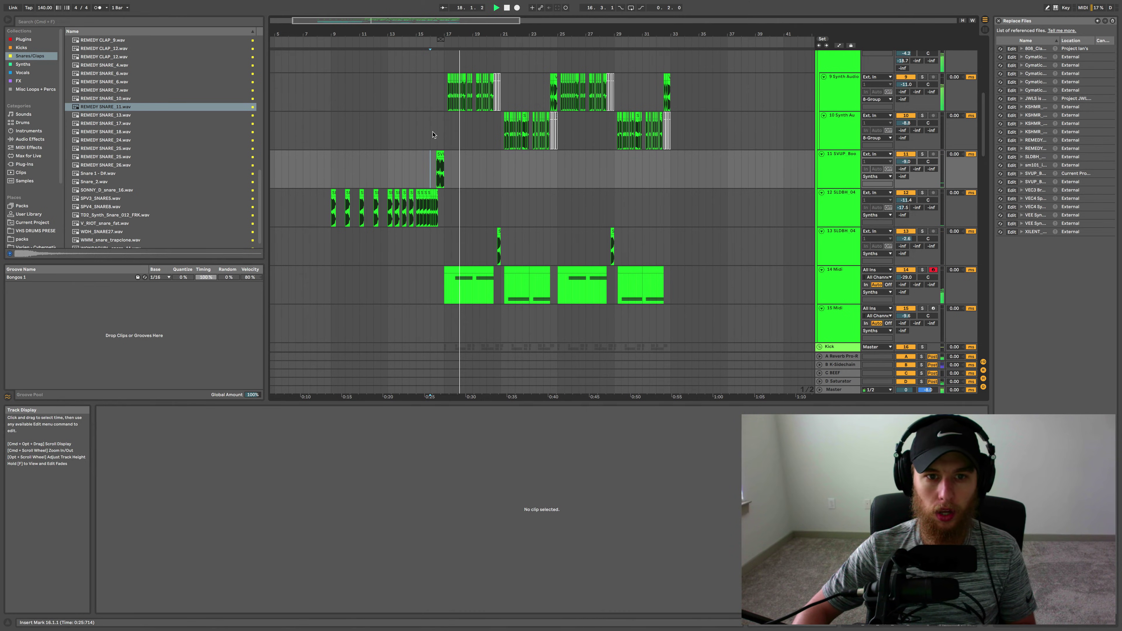
# - Replay the build-up from bar 13 into the drop and raise the 8 Group synth volume to -3.2 dB
pyautogui.click(332, 159)
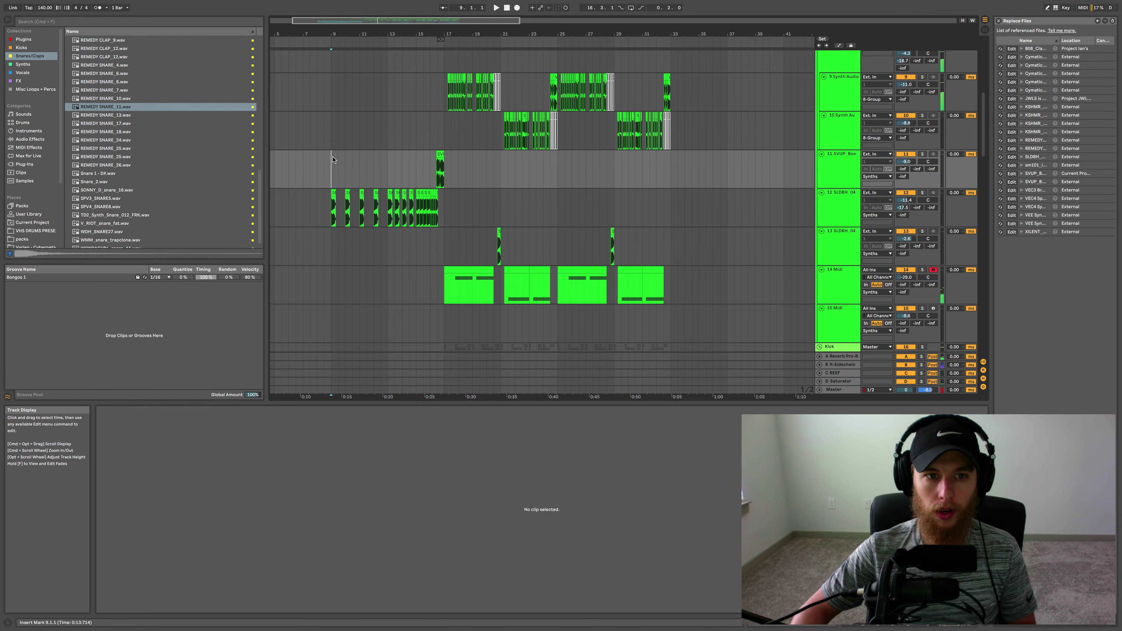
pyautogui.click(395, 161)
pyautogui.scroll(-5, 415, 159)
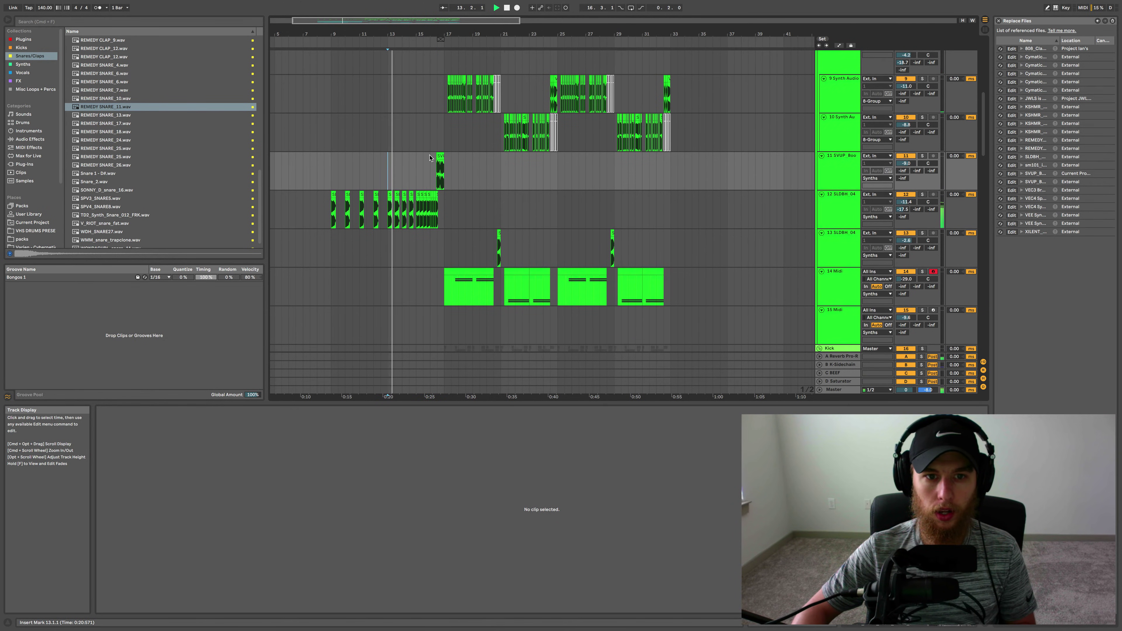
pyautogui.scroll(3, 429, 157)
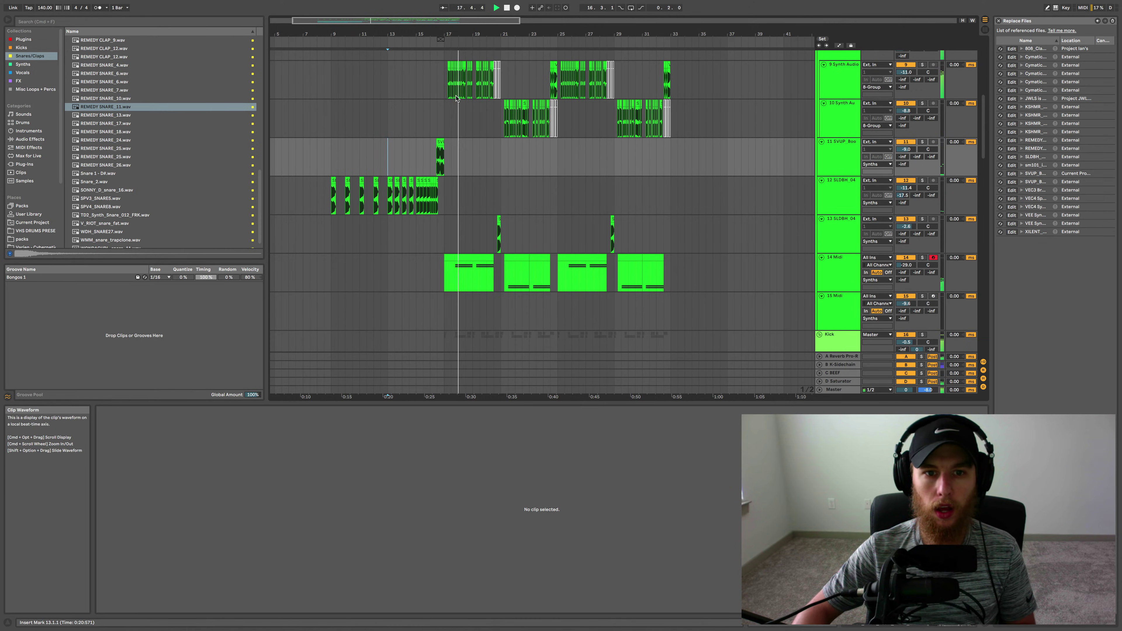
pyautogui.scroll(3, 460, 101)
pyautogui.scroll(1, 461, 101)
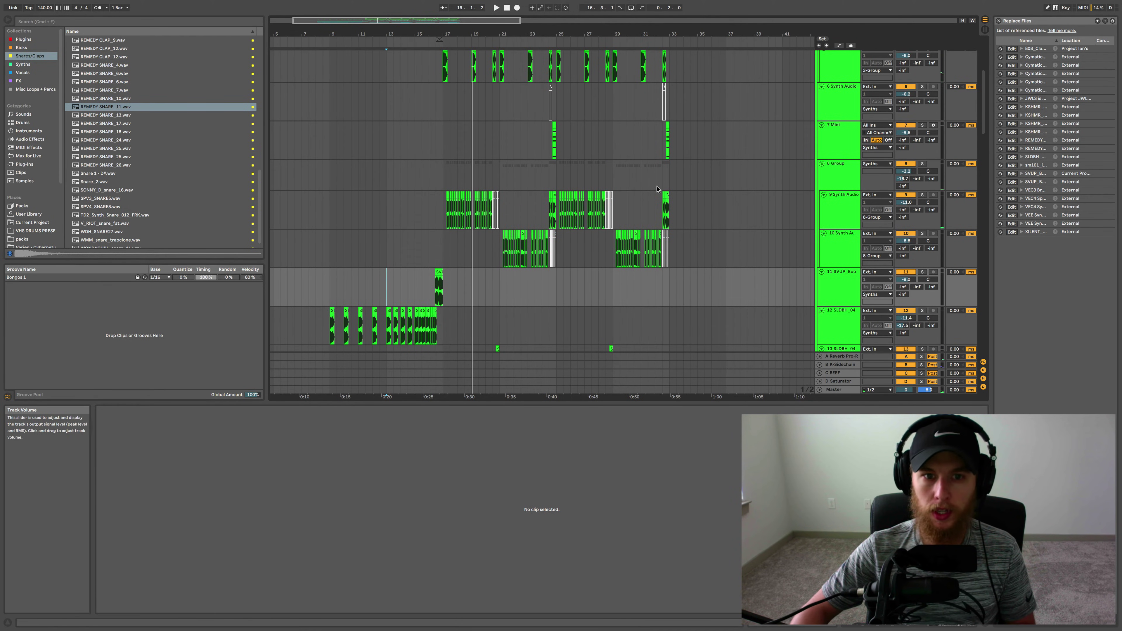
pyautogui.click(436, 189)
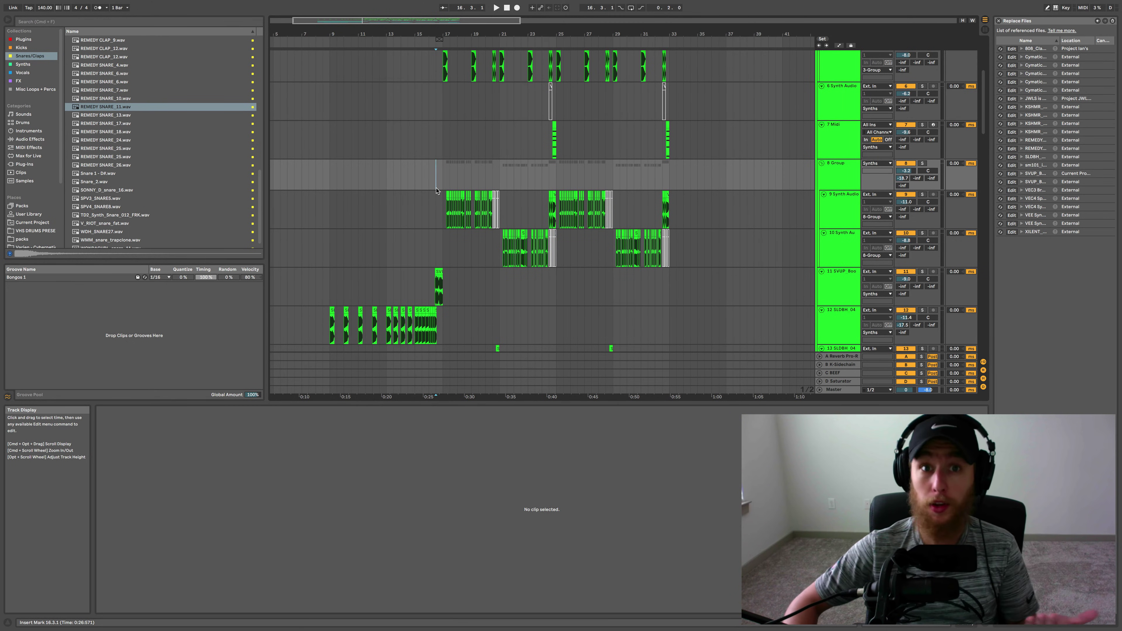
pyautogui.scroll(-15, 436, 191)
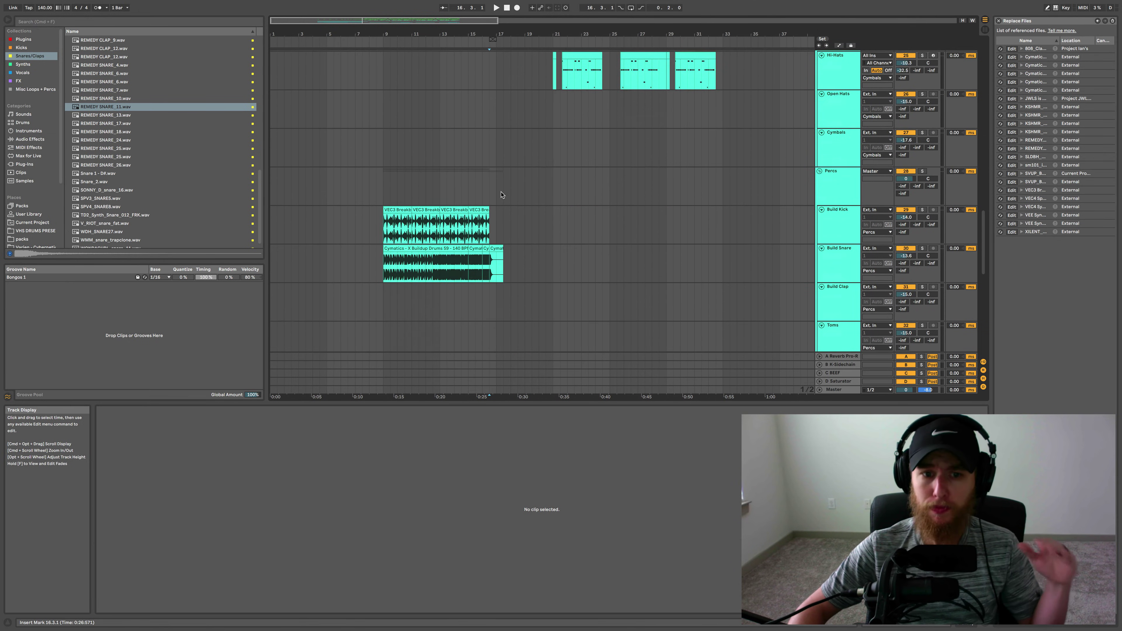
pyautogui.scroll(-2, 495, 185)
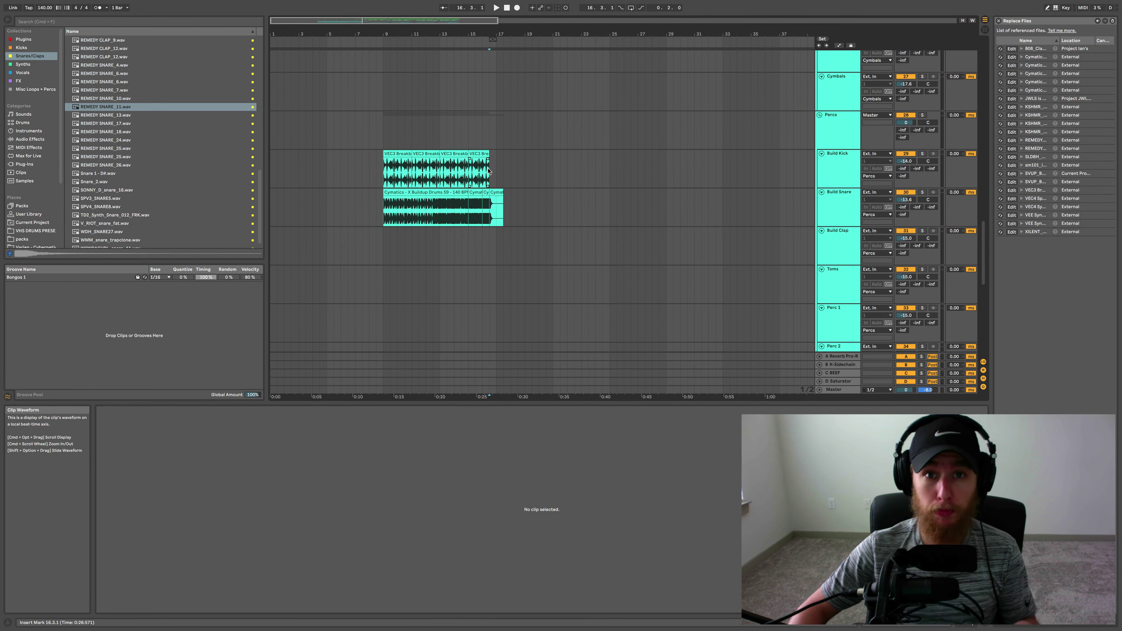
pyautogui.scroll(12, 488, 171)
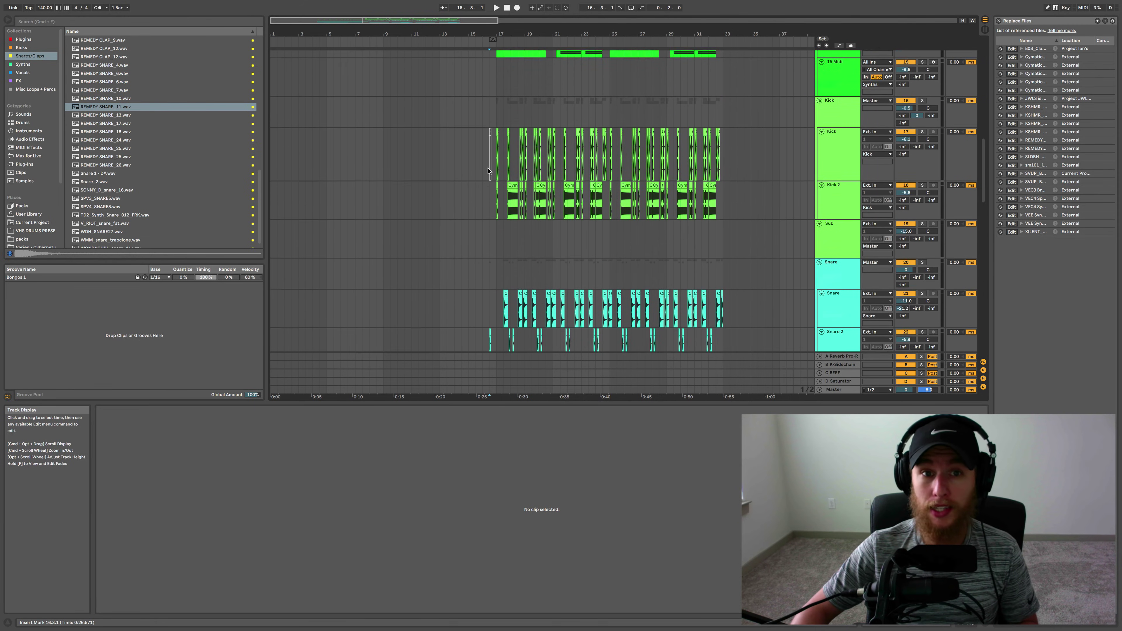
pyautogui.scroll(12, 384, 145)
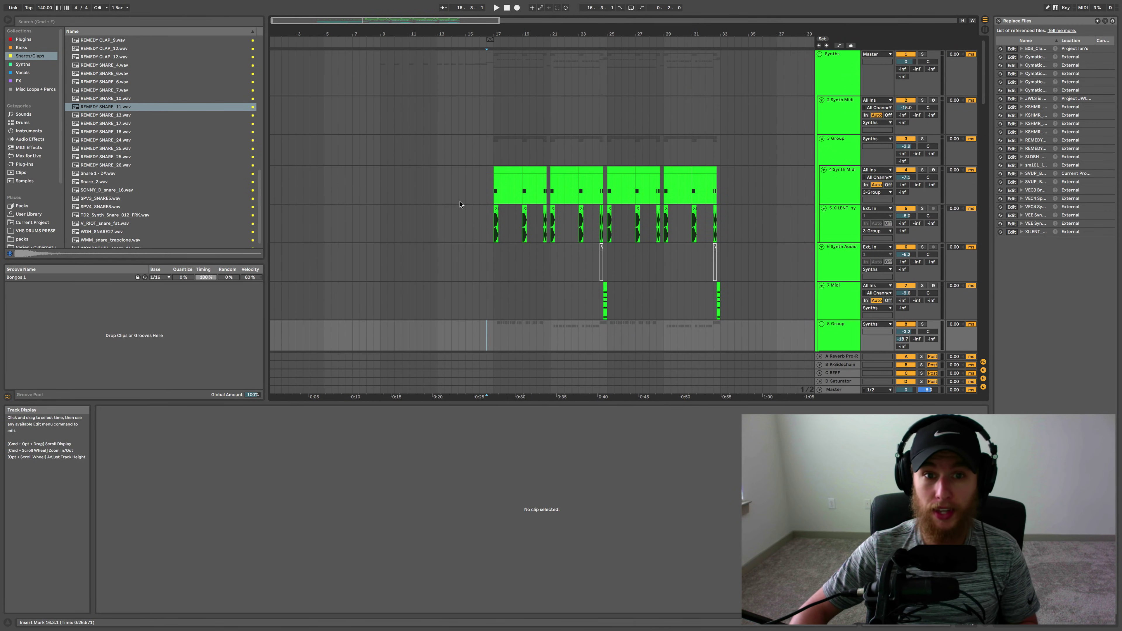
pyautogui.scroll(-4, 456, 215)
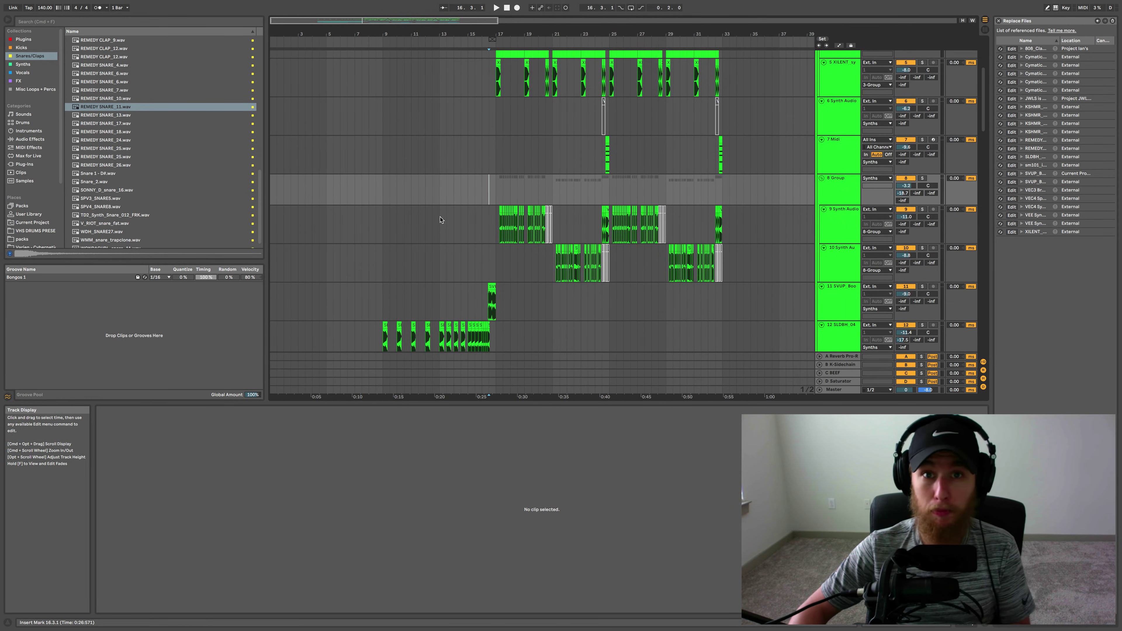
pyautogui.scroll(-1, 446, 219)
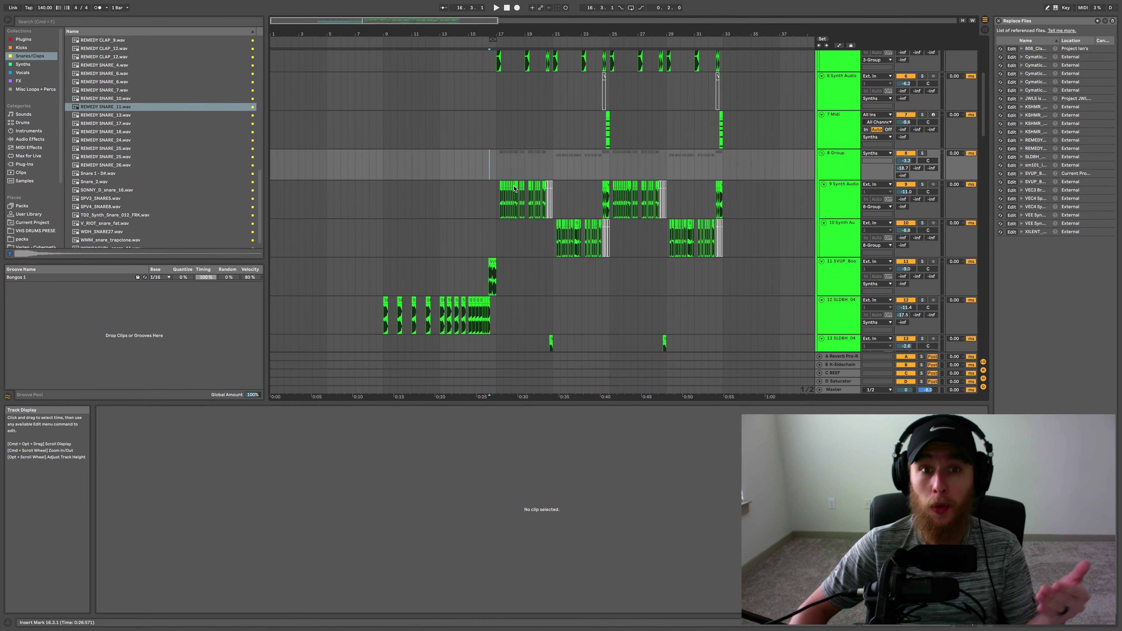
# - Examine the synth, kick and snare tracks of the drop and the percussion build-up clips between bars 9 and 17
pyautogui.scroll(-8, 514, 188)
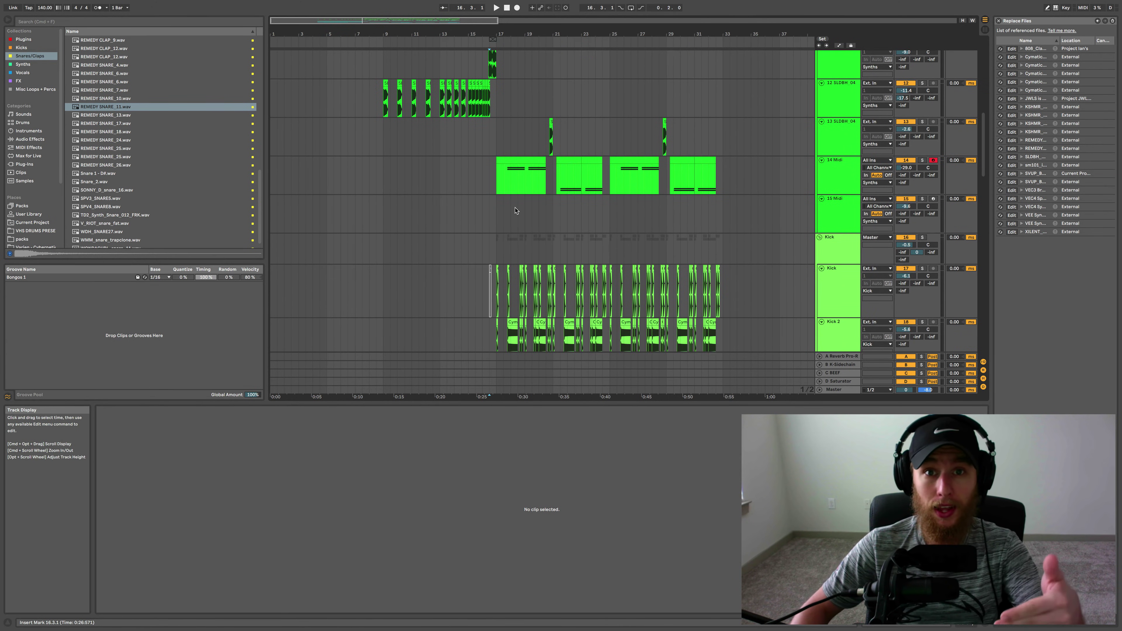
pyautogui.scroll(-4, 515, 212)
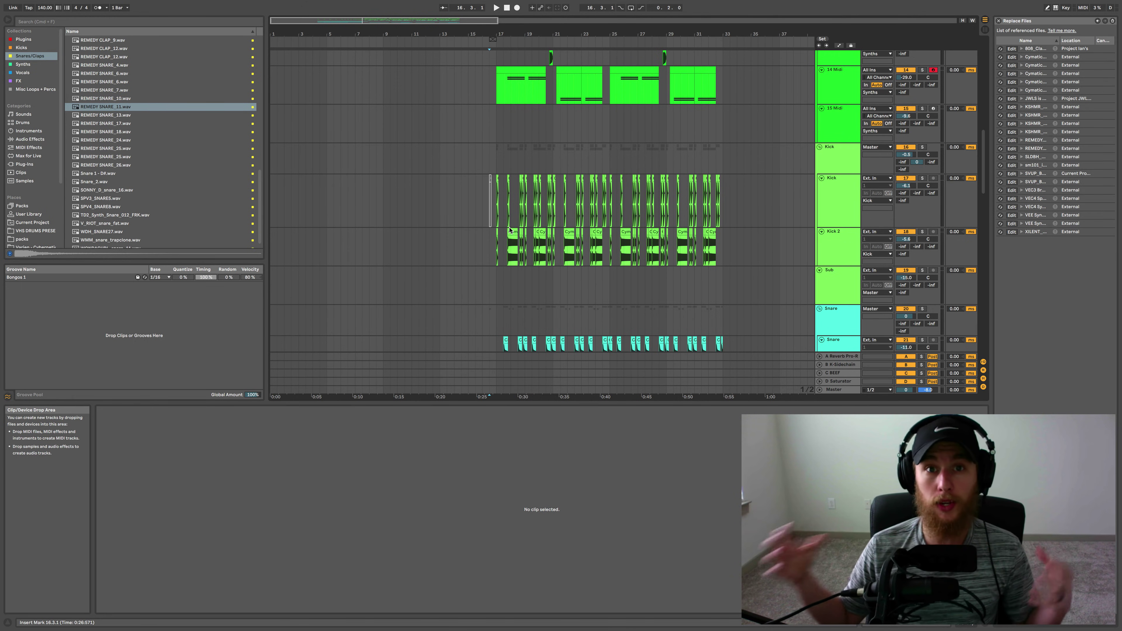
pyautogui.hscroll(5, 502, 227)
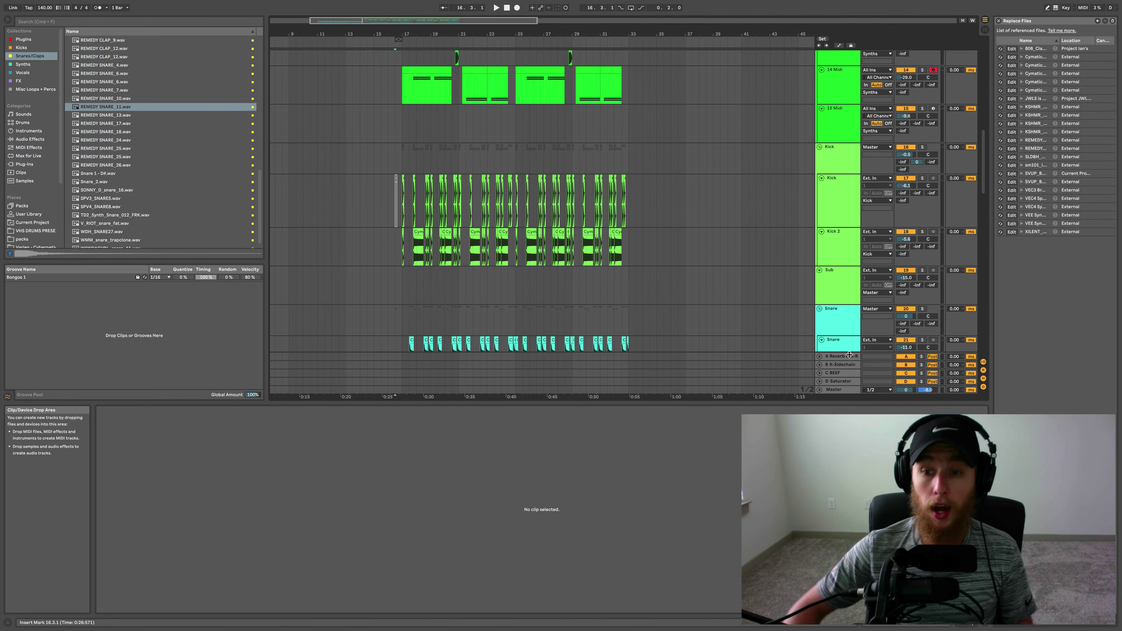
pyautogui.hscroll(-3, 494, 253)
pyautogui.scroll(-2, 494, 254)
pyautogui.scroll(-10, 494, 254)
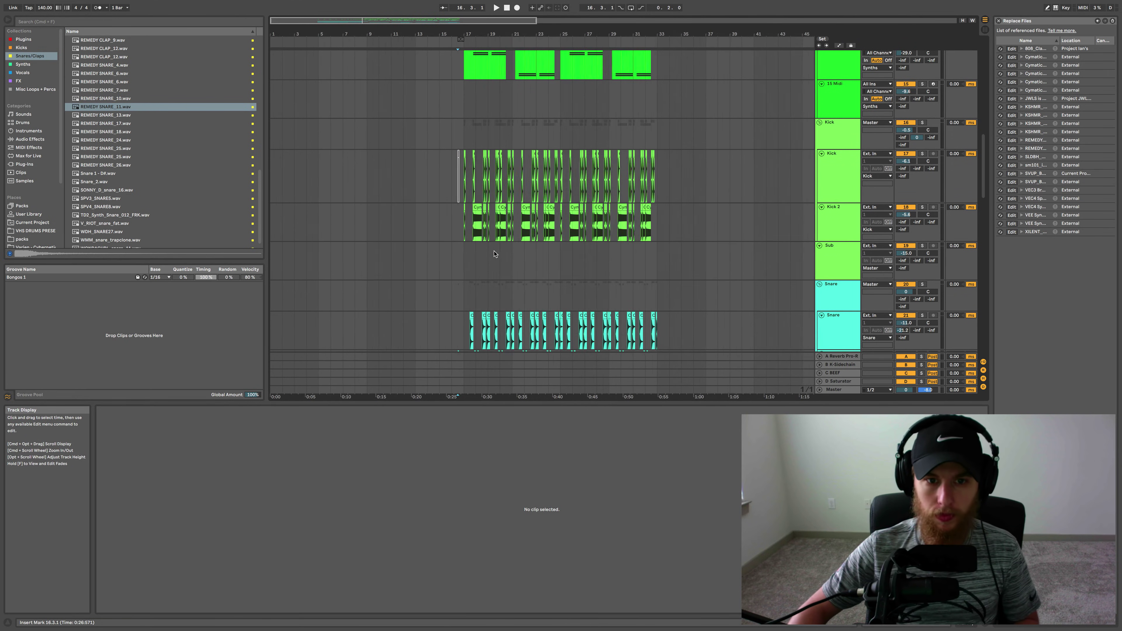
pyautogui.scroll(-6, 428, 226)
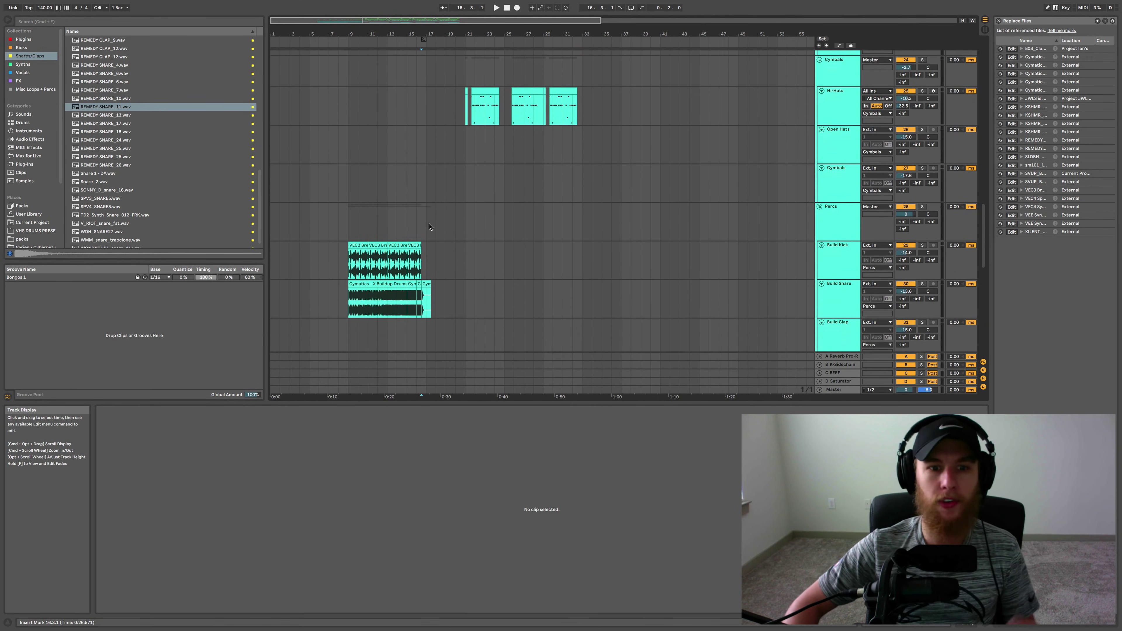
pyautogui.moveTo(348, 228); pyautogui.dragTo(433, 254)
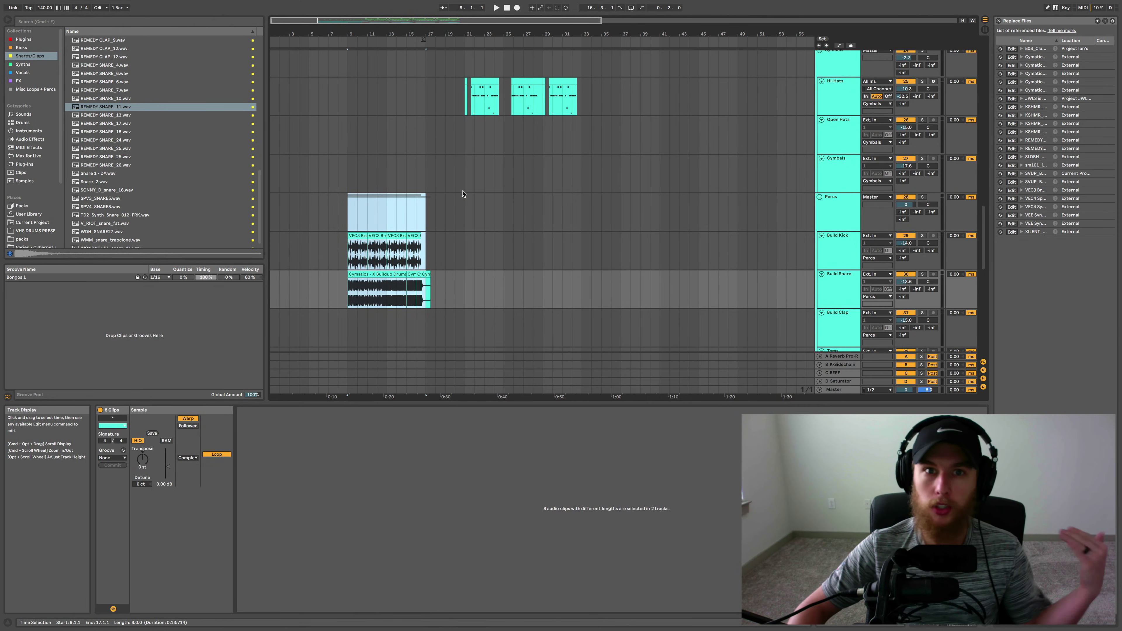
pyautogui.scroll(14, 465, 240)
pyautogui.scroll(2, 468, 236)
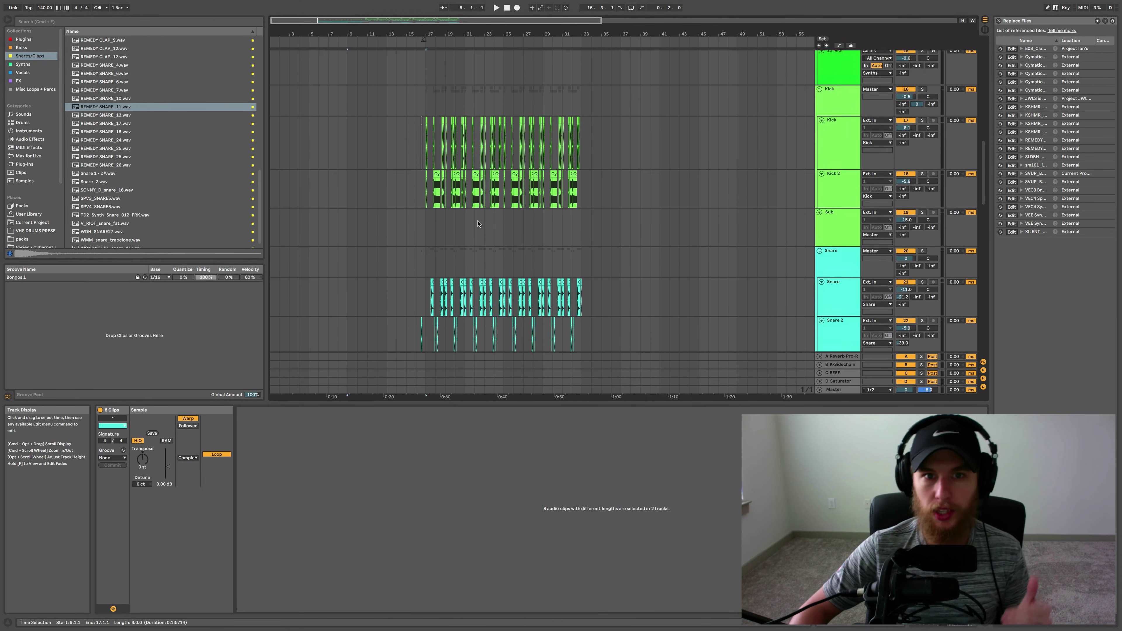
pyautogui.scroll(15, 477, 223)
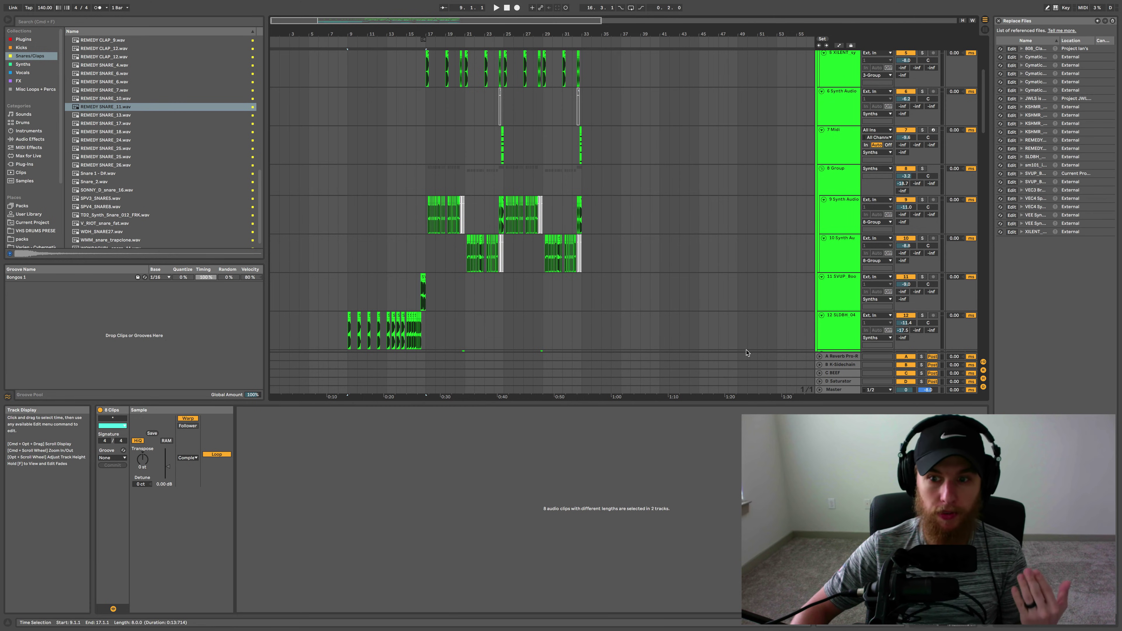
# - Add a Utility audio effect to the Master track, after the existing Utility
pyautogui.click(832, 391)
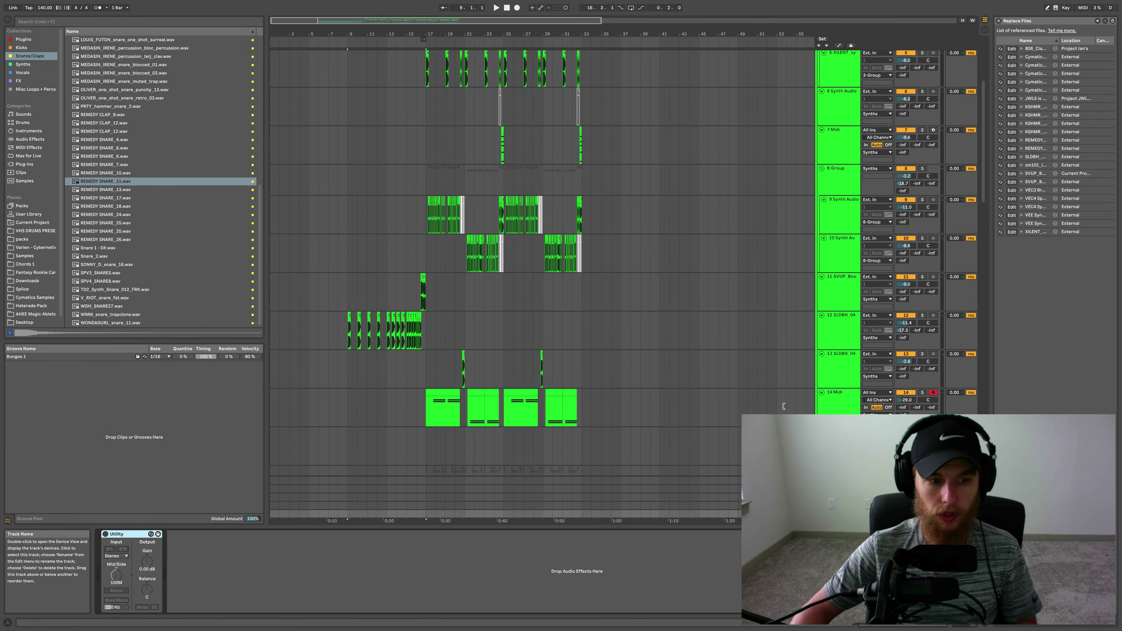
pyautogui.click(29, 139)
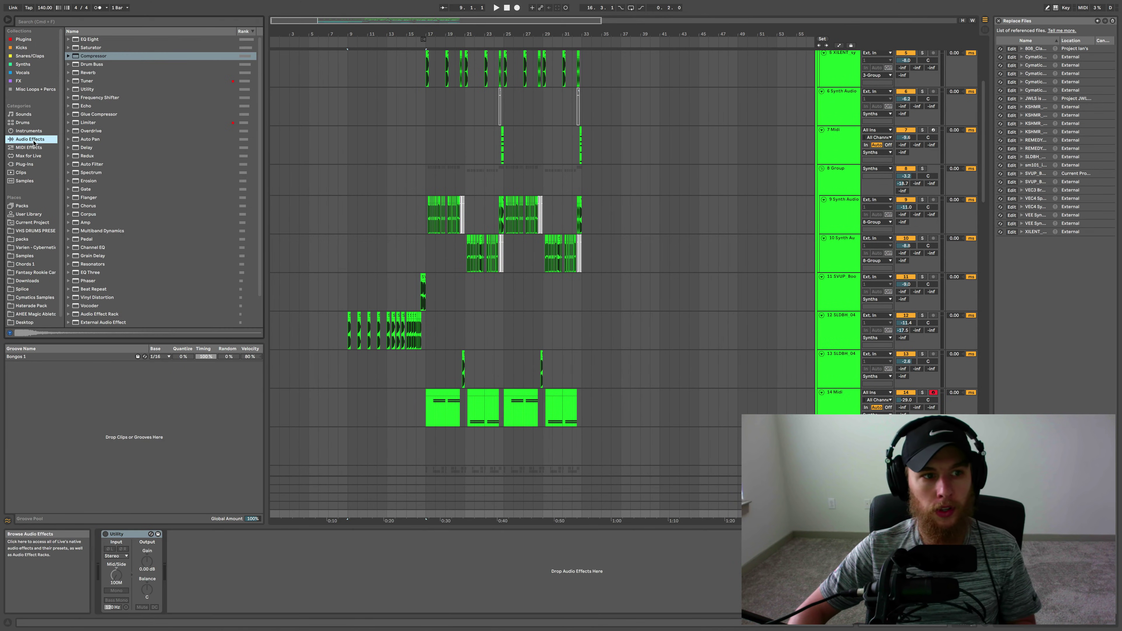
pyautogui.scroll(-2, 85, 67)
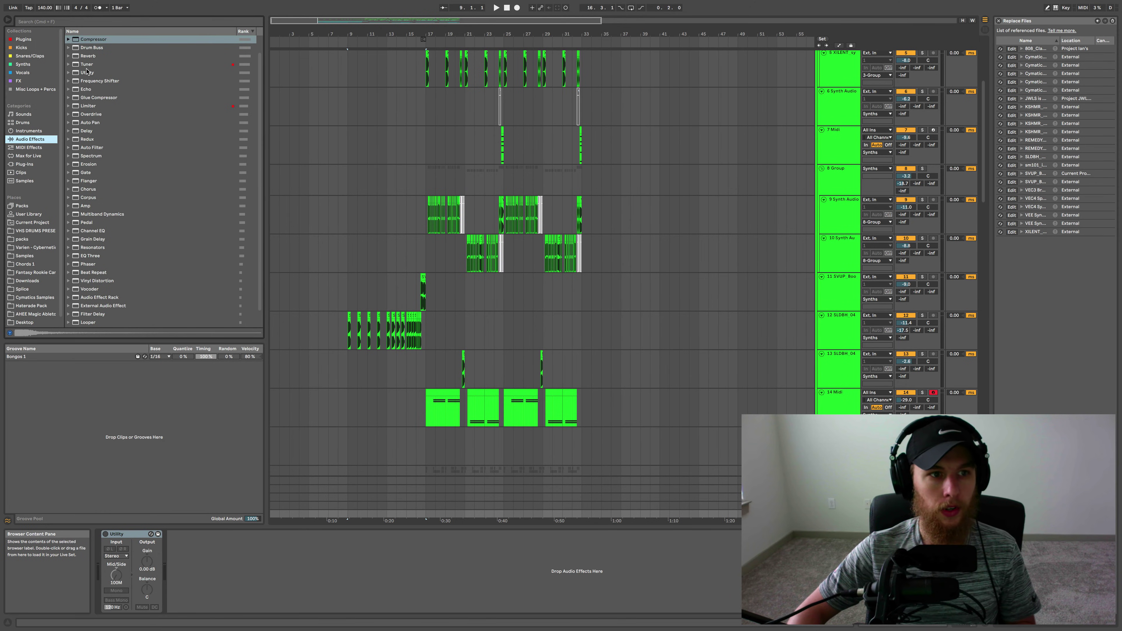
pyautogui.click(86, 73)
pyautogui.press('Return')
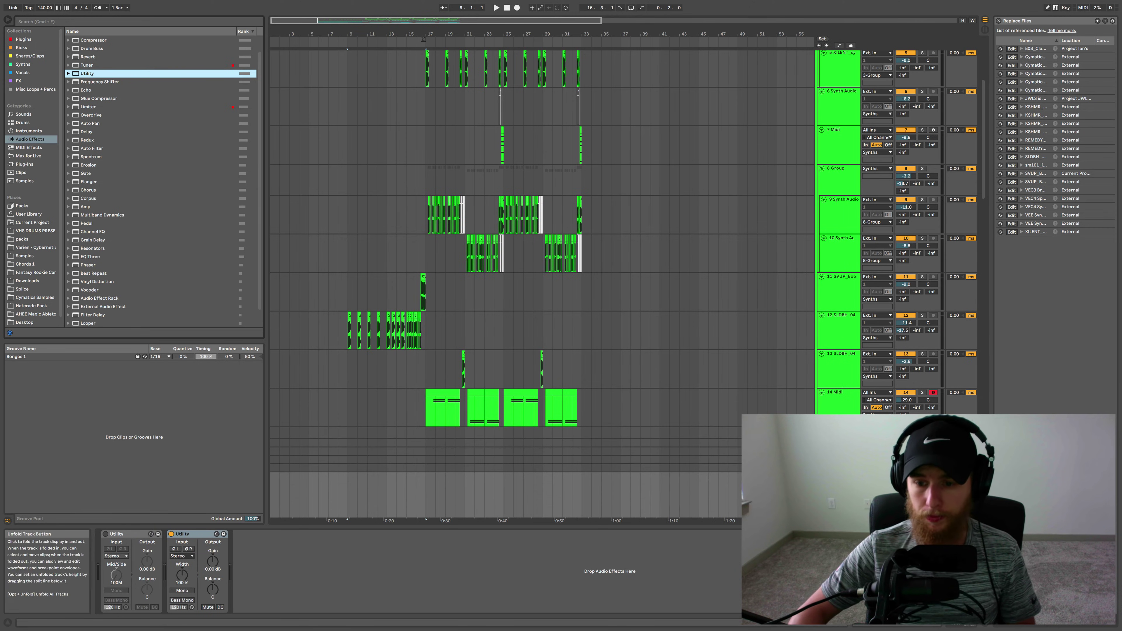
pyautogui.click(286, 580)
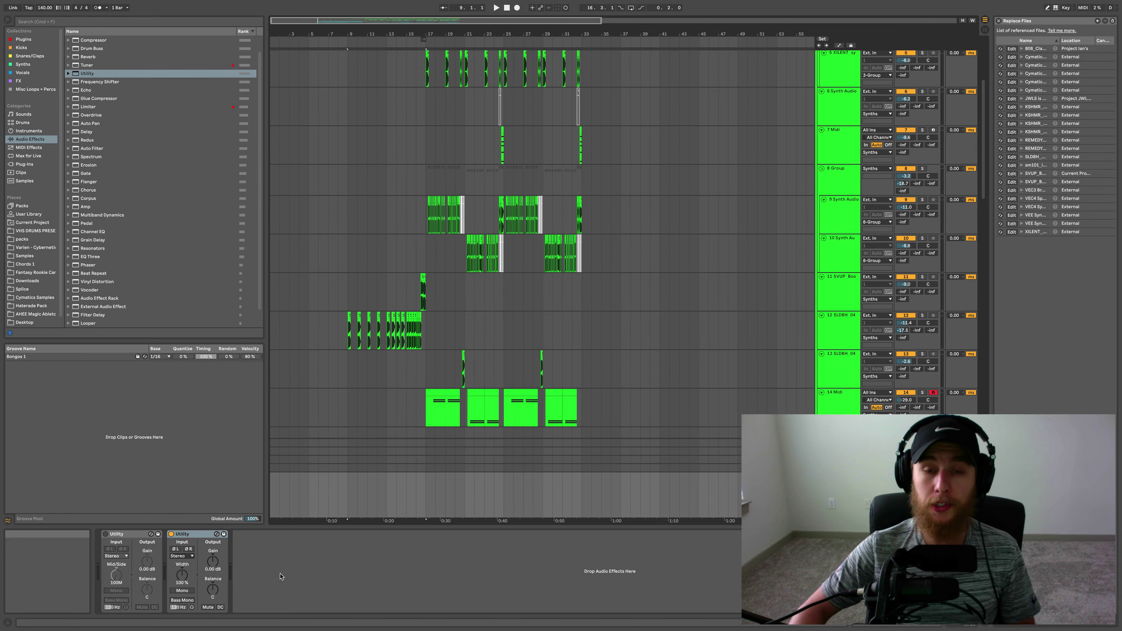
pyautogui.click(198, 537)
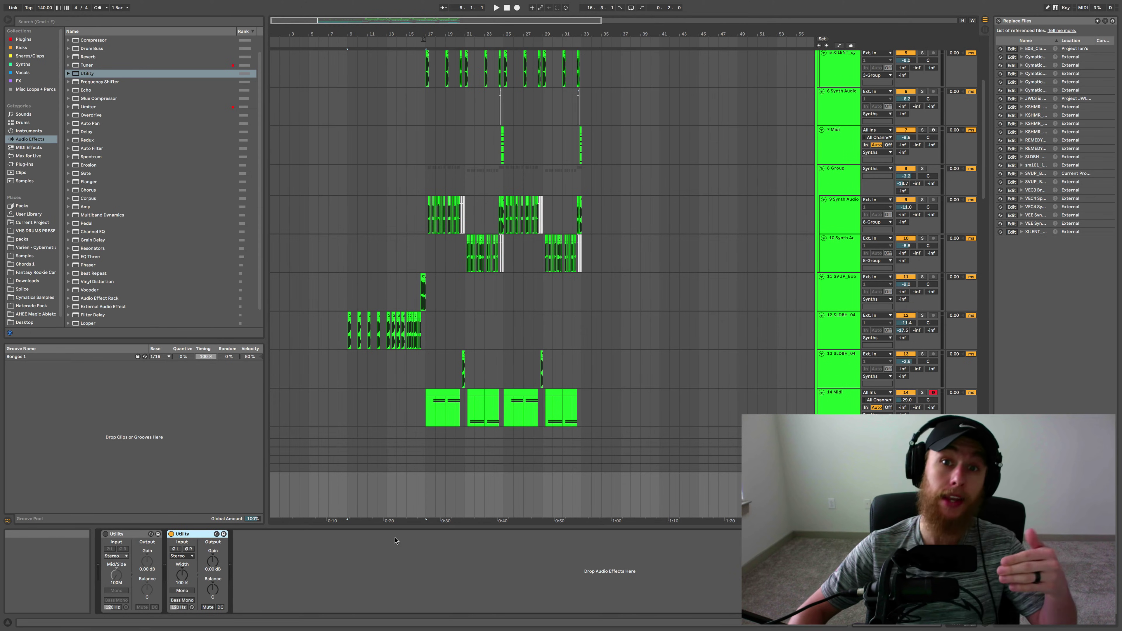
# - Automate the new Utility's gain on the Master from 0 dB at bar 9 down to -2 dB just before the drop
pyautogui.scroll(5, 411, 454)
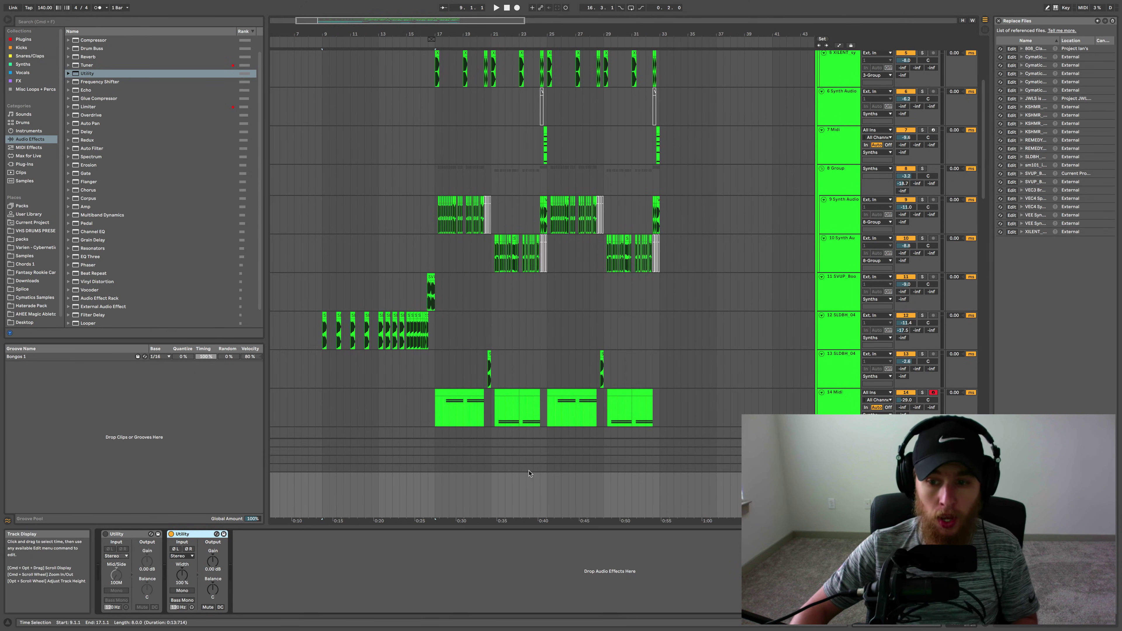
pyautogui.moveTo(371, 480); pyautogui.dragTo(484, 482)
pyautogui.press('a')
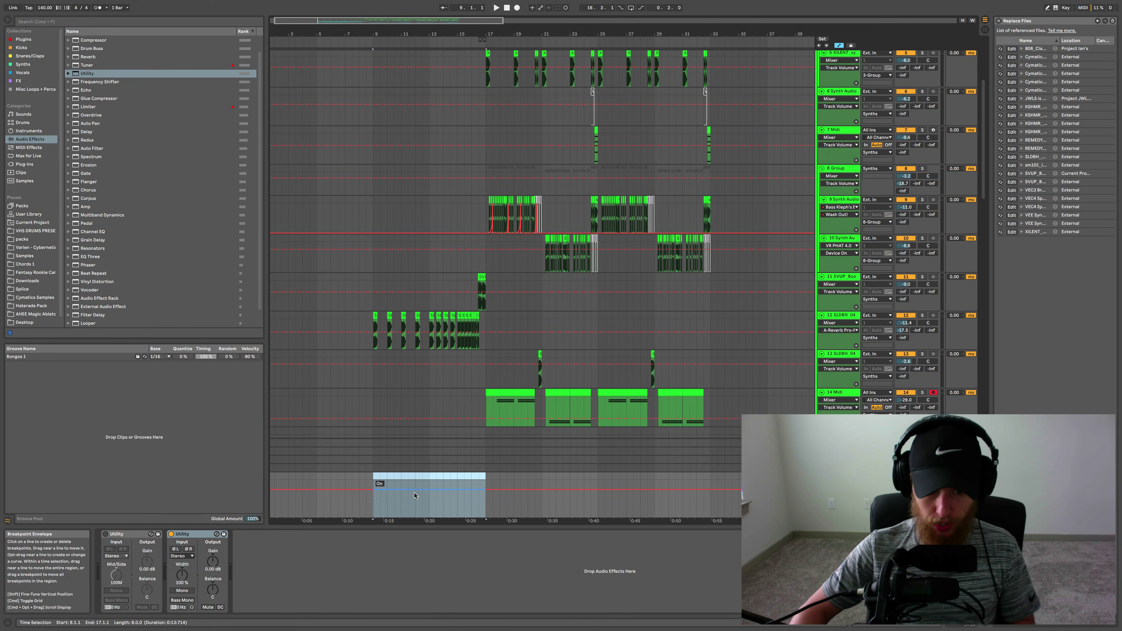
pyautogui.moveTo(212, 562); pyautogui.dragTo(213, 564)
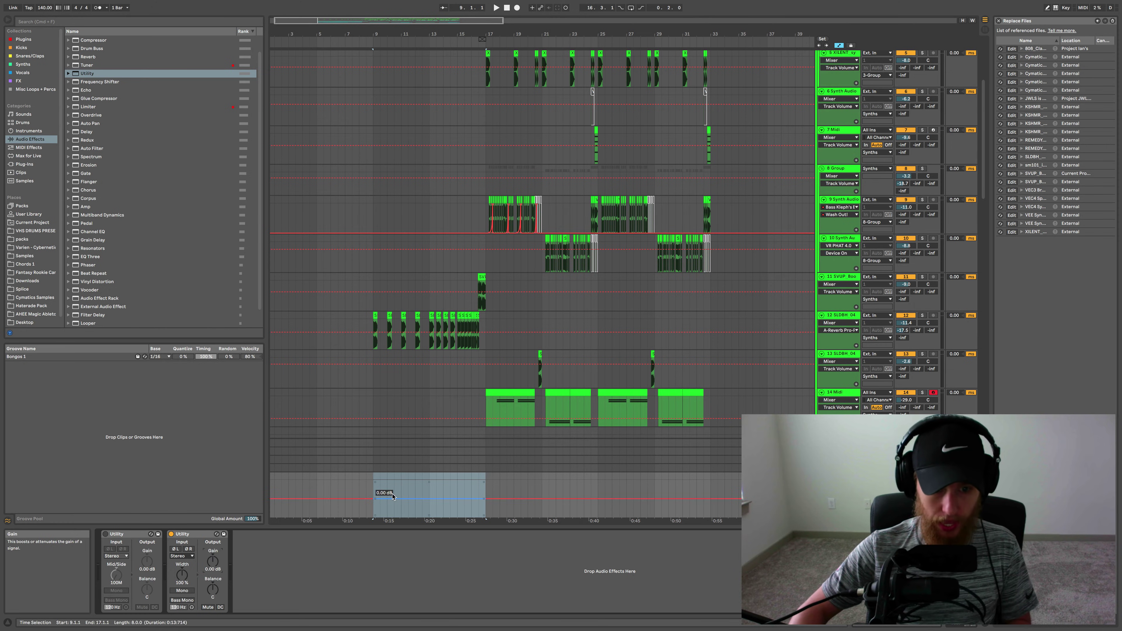
pyautogui.click(375, 499)
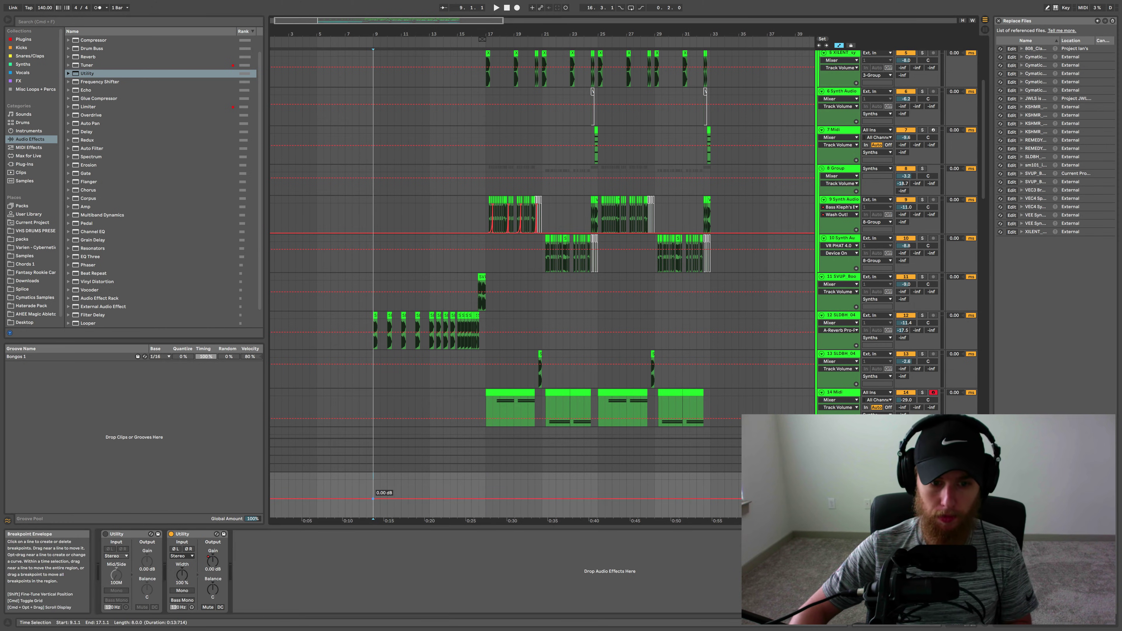
pyautogui.rightClick(482, 501)
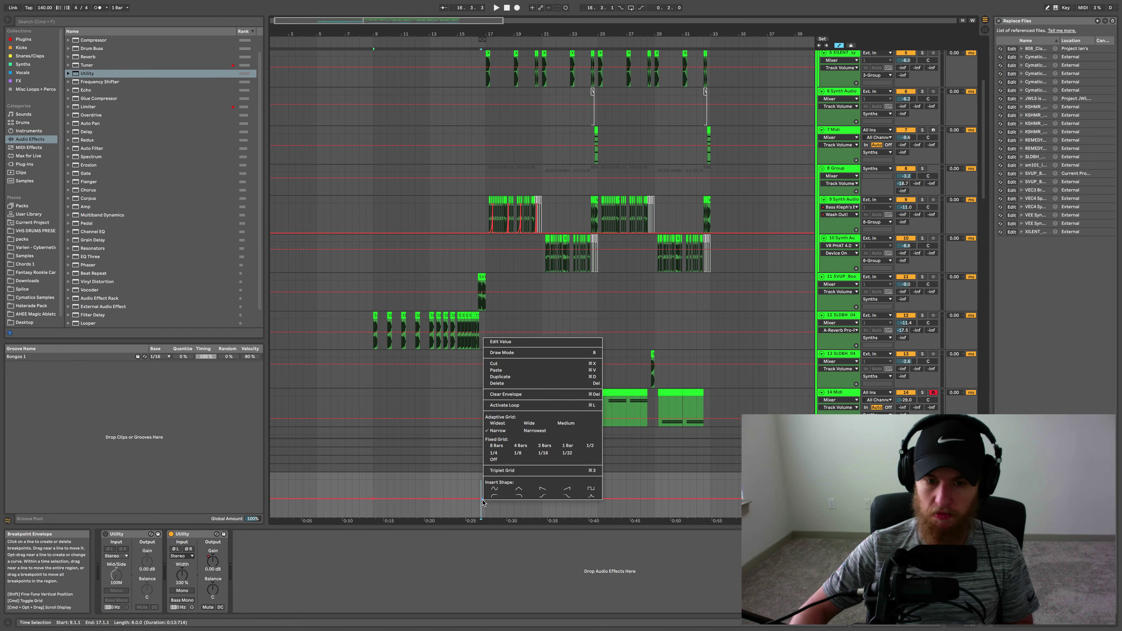
pyautogui.click(497, 345)
pyautogui.write('-')
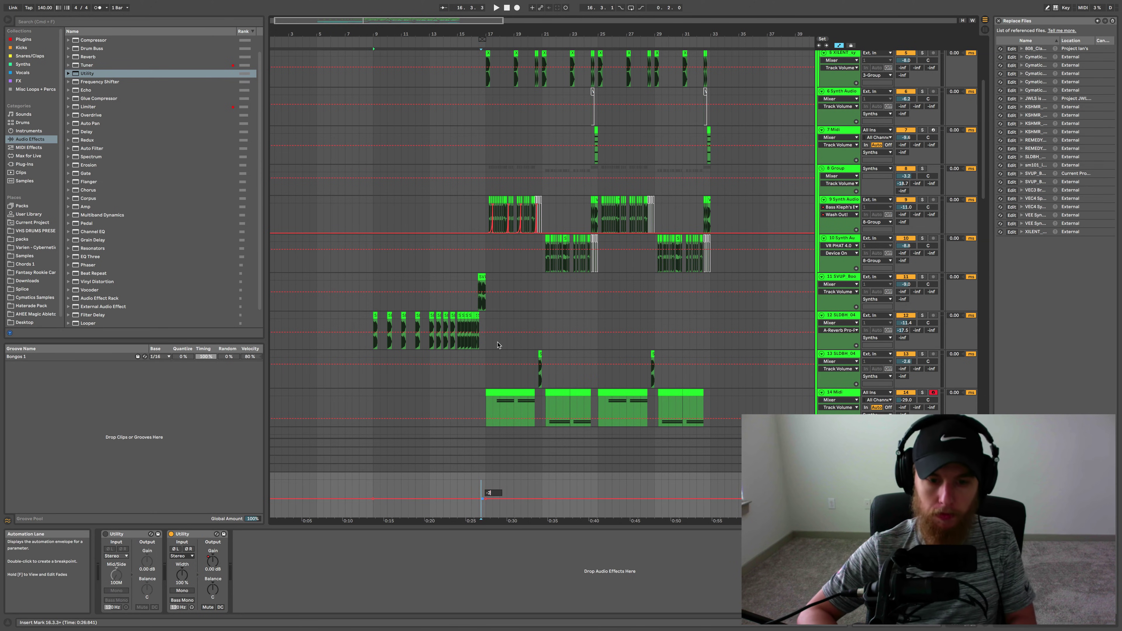
pyautogui.write('2')
pyautogui.press('Return')
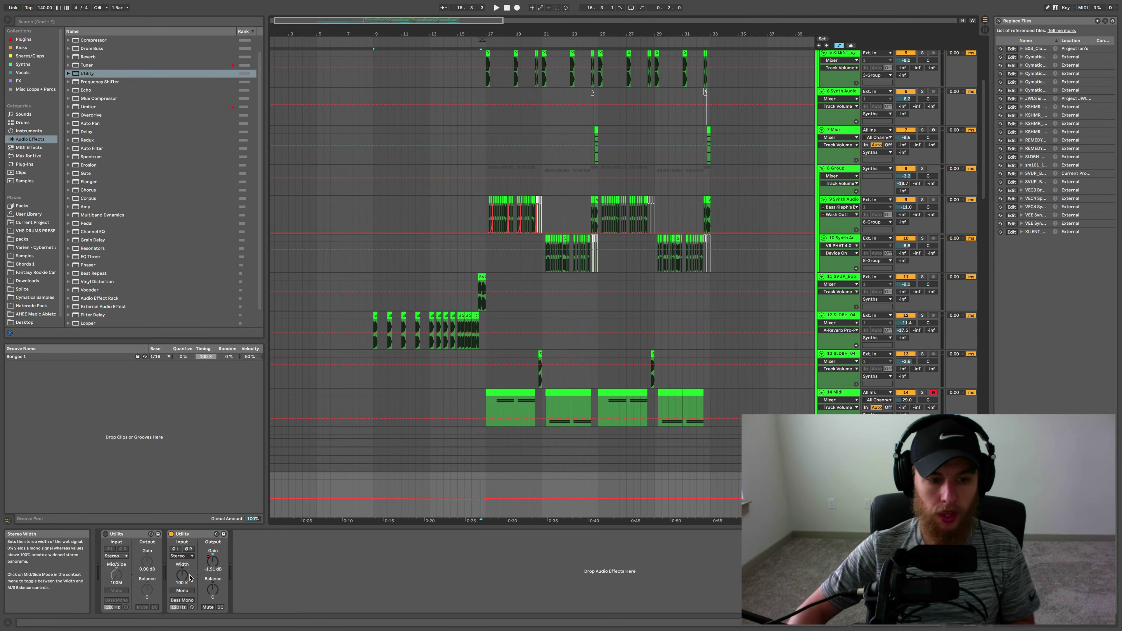
# - Automate the new Utility's stereo width on the Master from 100% at bar 9 down to 60% just before the drop
pyautogui.press('Delete')
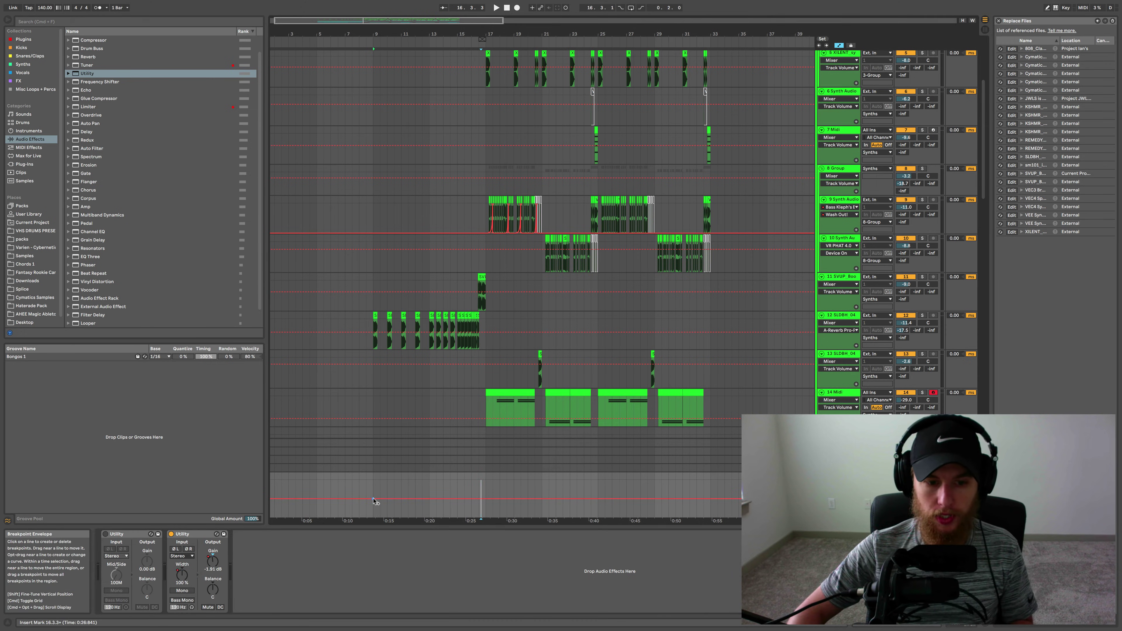
pyautogui.rightClick(477, 498)
pyautogui.click(494, 340)
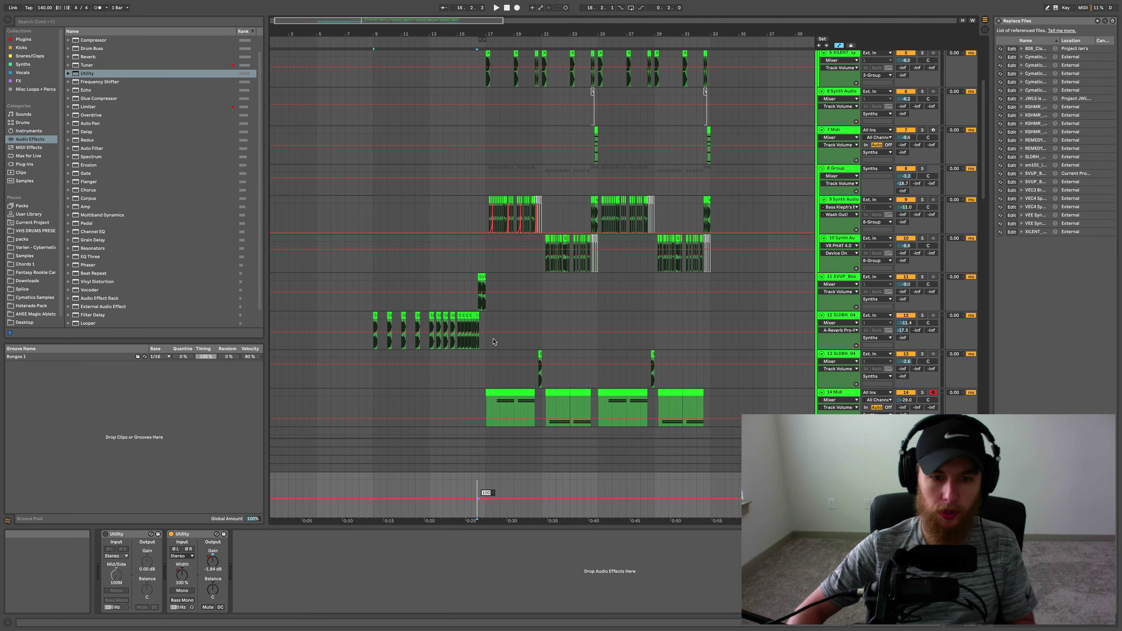
pyautogui.write('60')
pyautogui.press('Return')
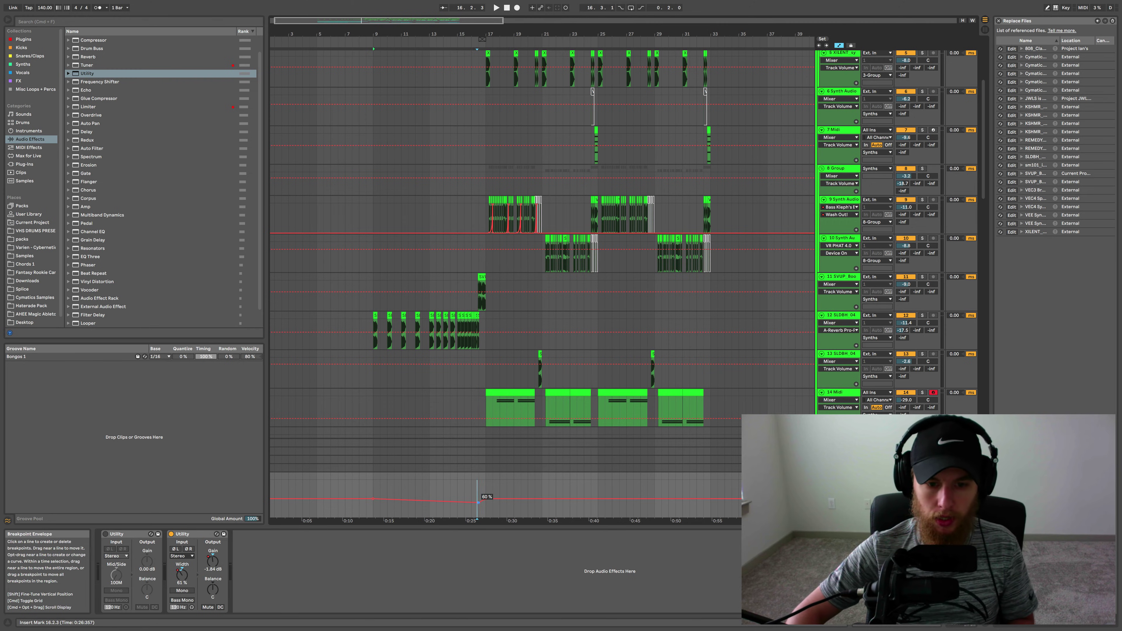
pyautogui.click(486, 499)
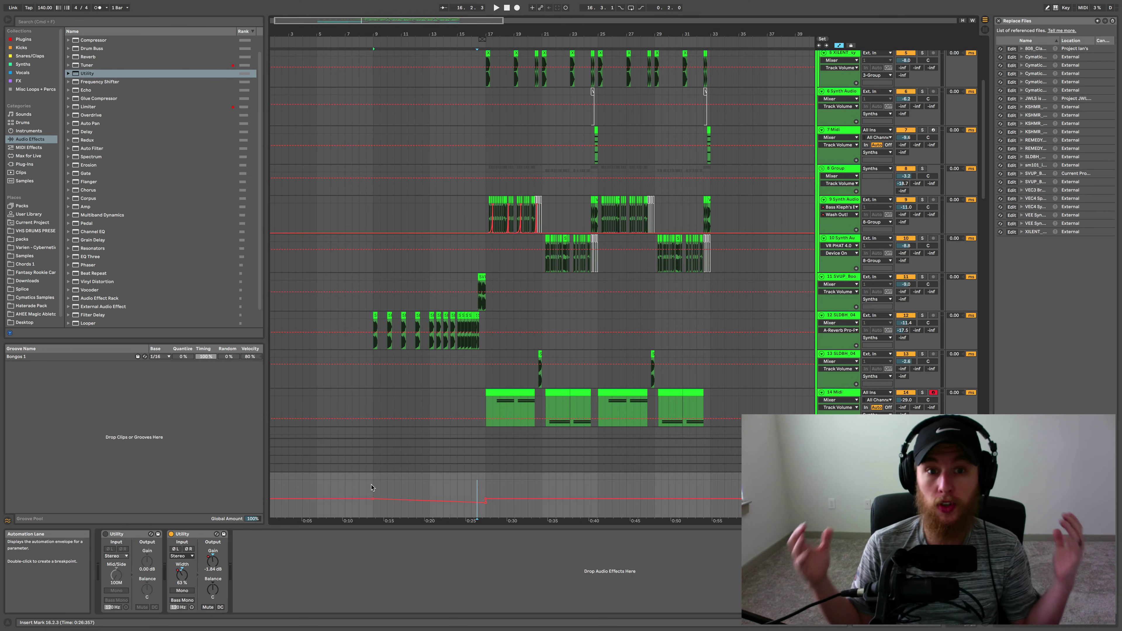
pyautogui.click(669, 331)
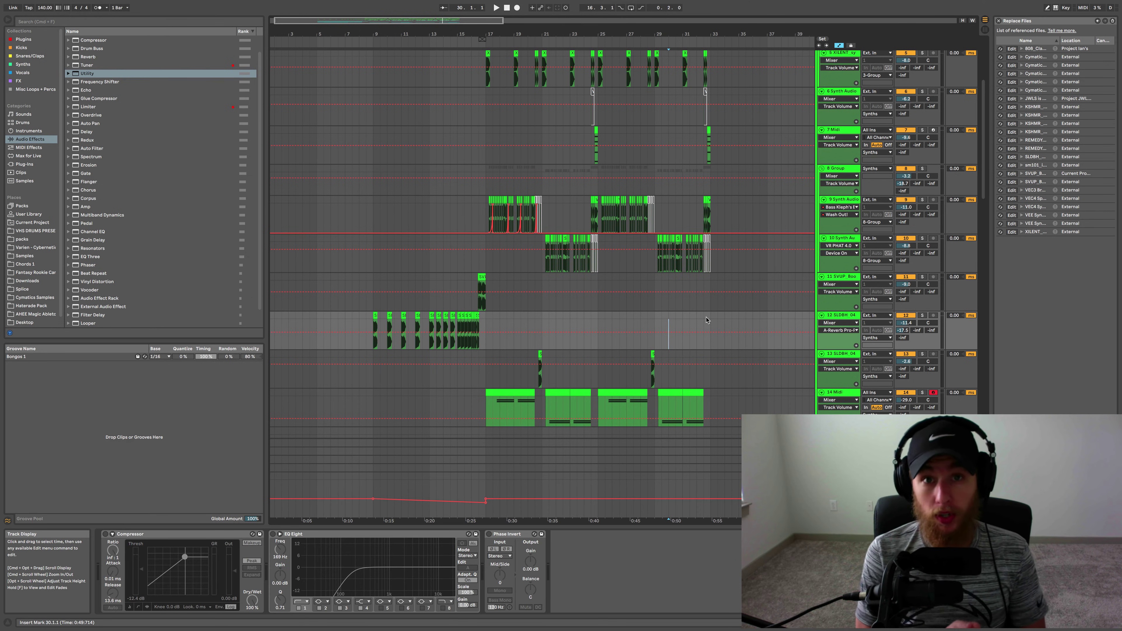